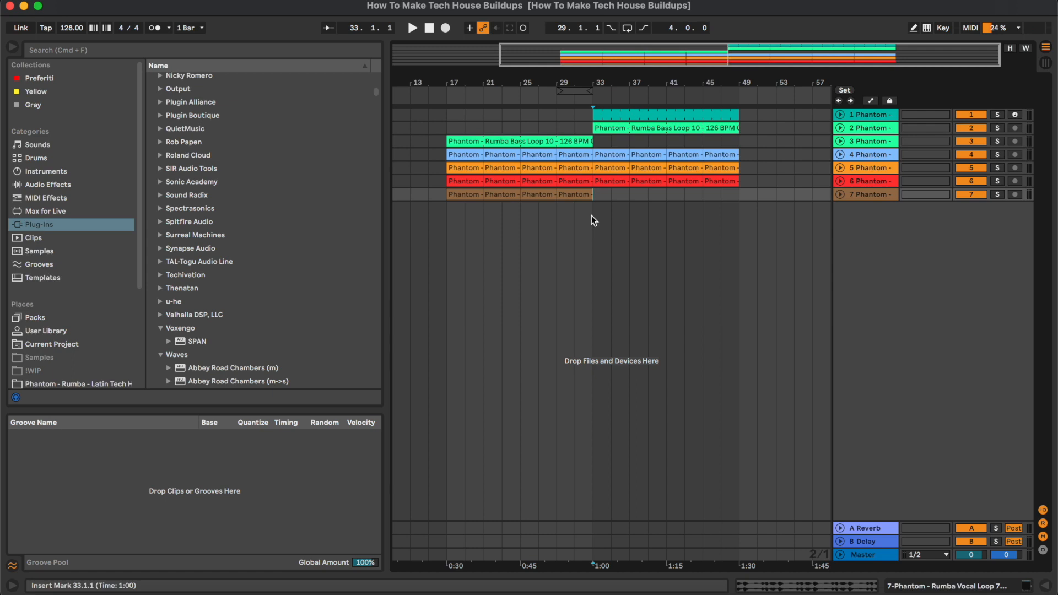
- Play the transition from the buildup into the drop, starting at bar 29
{"action": "left_click_drag", "start_coordinate": [662, 59], "coordinate": [662, 61]}
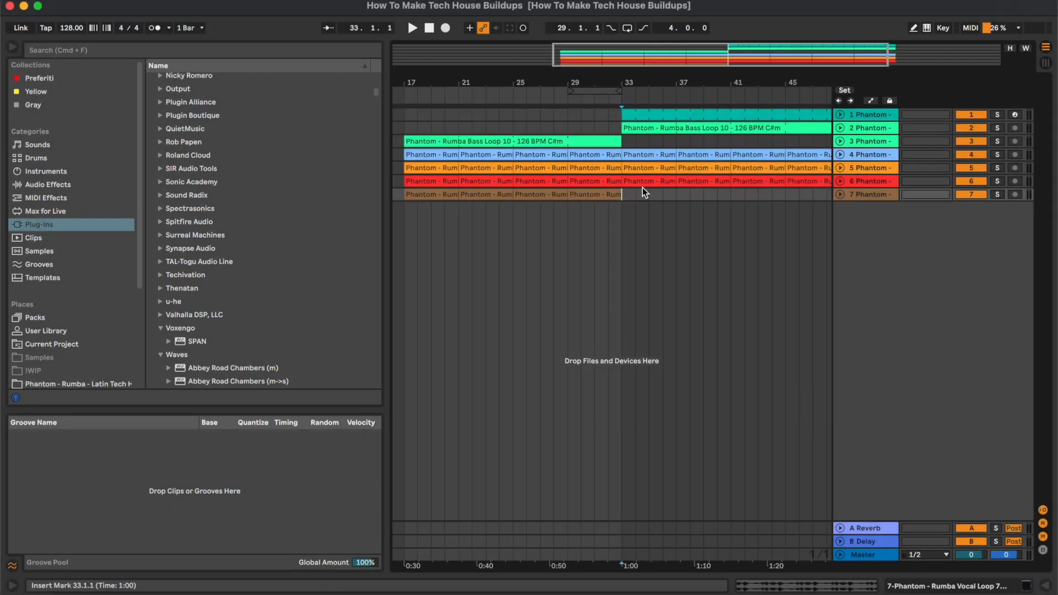
{"action": "scroll", "coordinate": [610, 265], "scroll_direction": "right", "scroll_amount": 2}
{"action": "left_click", "coordinate": [547, 224]}
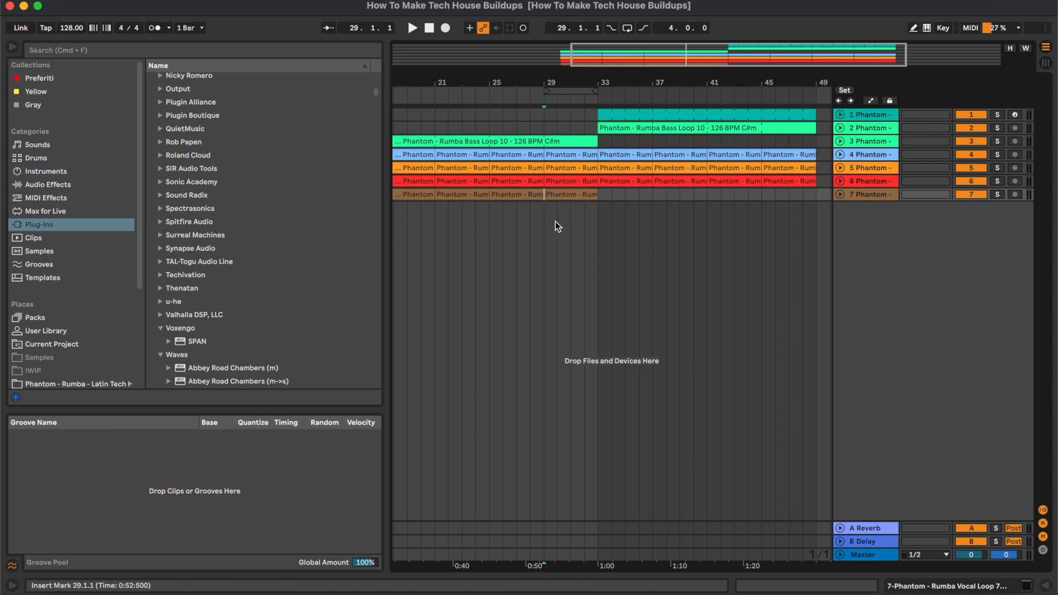
{"action": "key", "text": "space"}
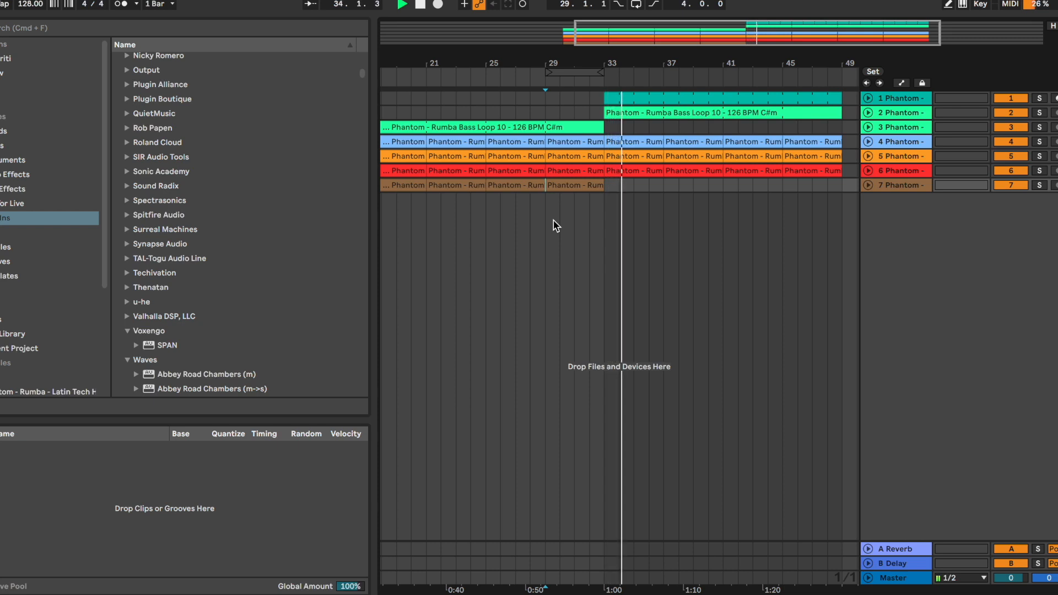
{"action": "scroll", "coordinate": [555, 227], "scroll_direction": "left", "scroll_amount": 3}
{"action": "key", "text": "space"}
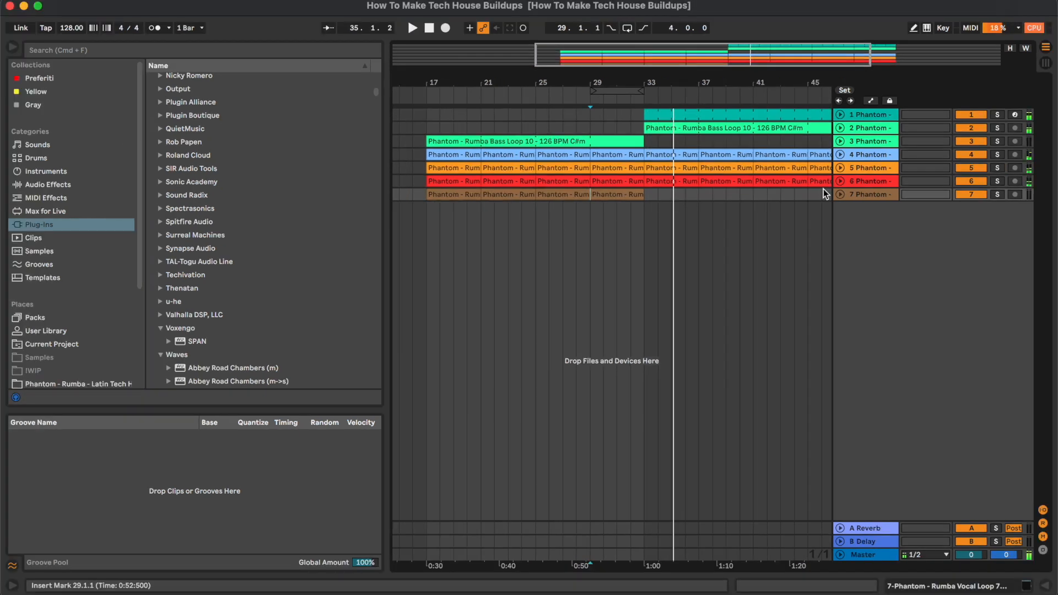
- Look over the kick, bass, percussion and vocal loop tracks and the buildup section between bars 17 and 33
{"action": "left_click", "coordinate": [863, 115]}
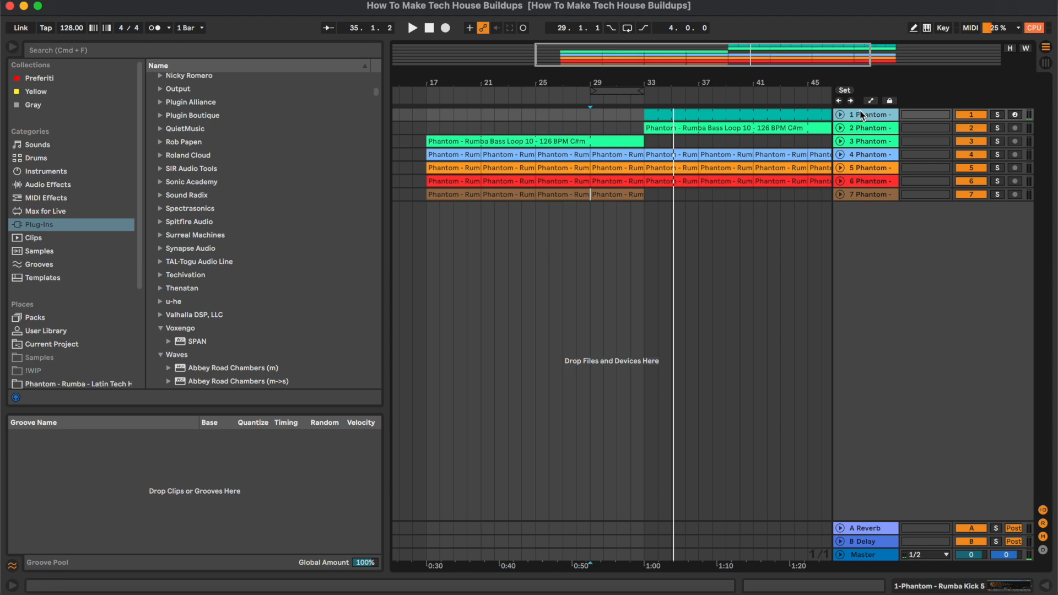
{"action": "left_click", "coordinate": [864, 128]}
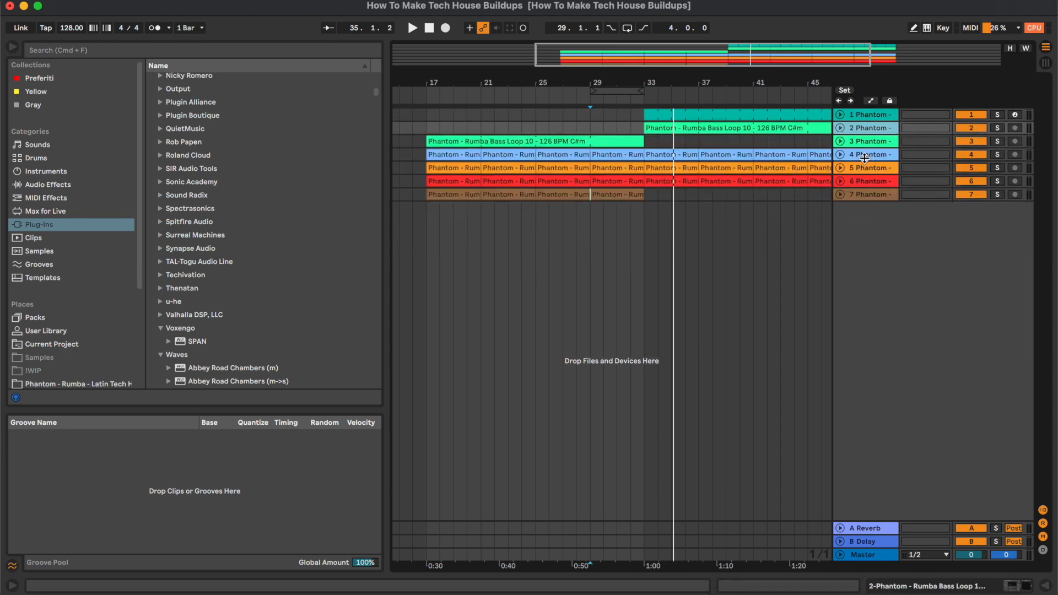
{"action": "double_click", "coordinate": [862, 154]}
{"action": "double_click", "coordinate": [862, 154]}
{"action": "key", "text": "Down"}
{"action": "key", "text": "shift+Down"}
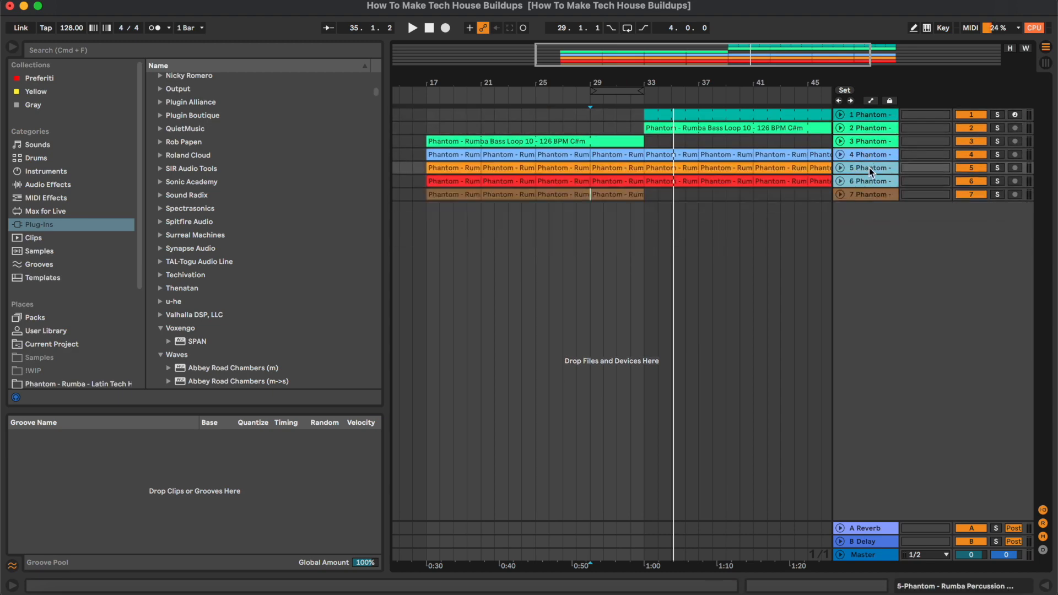
{"action": "double_click", "coordinate": [869, 167]}
{"action": "key", "text": "Down"}
{"action": "key", "text": "u"}
{"action": "double_click", "coordinate": [869, 168]}
{"action": "double_click", "coordinate": [869, 184]}
{"action": "double_click", "coordinate": [856, 196]}
{"action": "left_click", "coordinate": [575, 212]}
{"action": "key", "text": "u"}
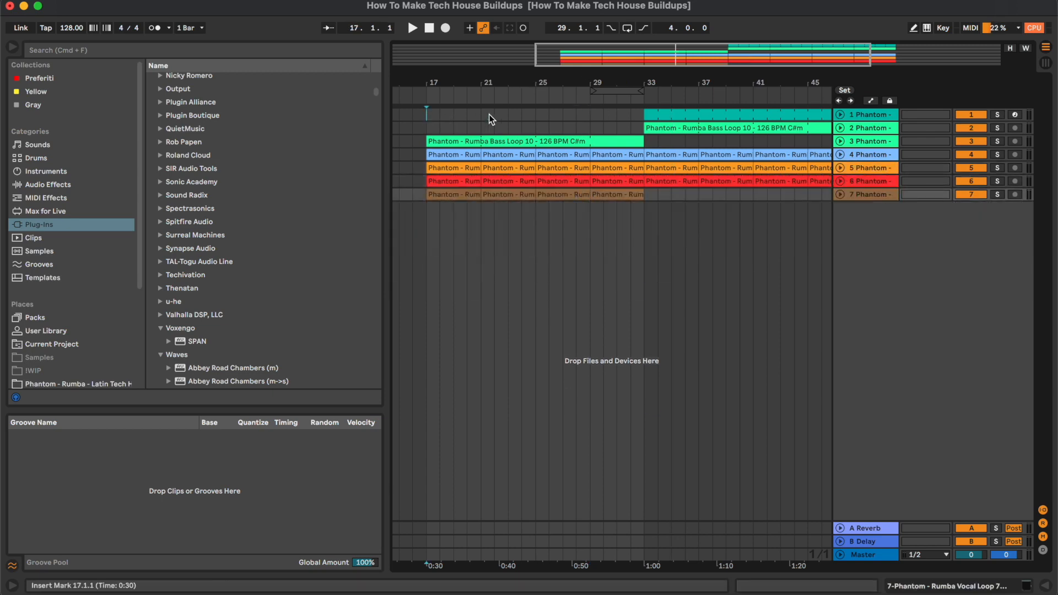
{"action": "left_click_drag", "start_coordinate": [427, 114], "coordinate": [630, 206]}
{"action": "left_click", "coordinate": [644, 224]}
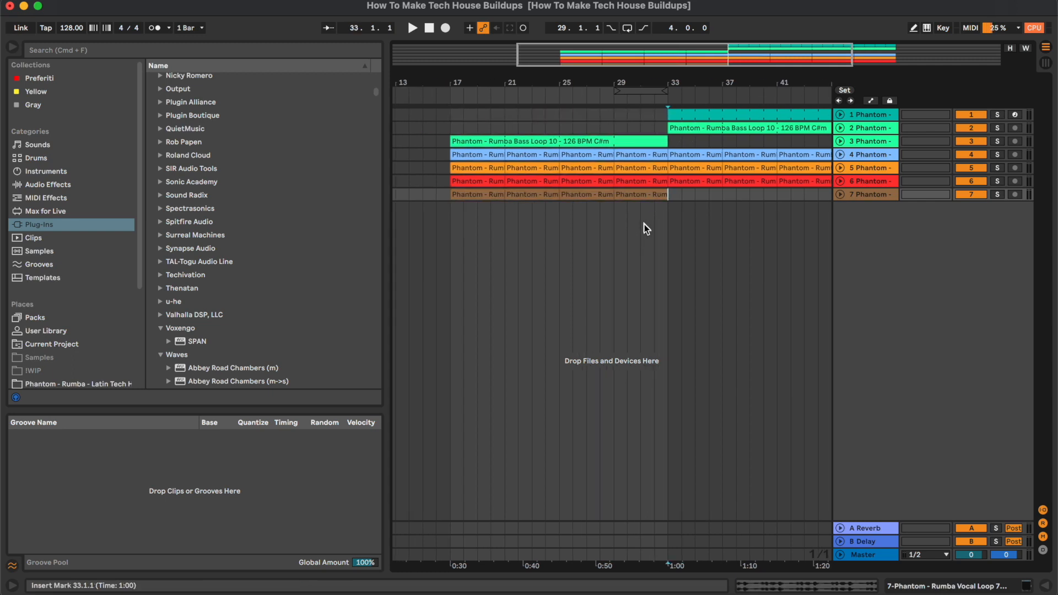
{"action": "left_click_drag", "start_coordinate": [670, 219], "coordinate": [452, 103]}
{"action": "left_click", "coordinate": [528, 249]}
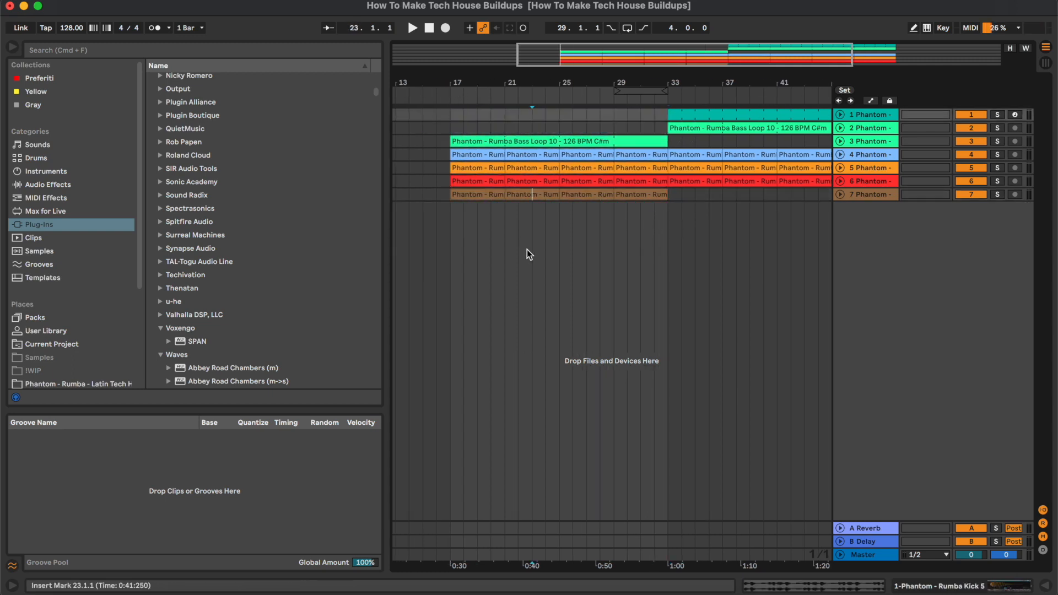
- Add a new MIDI track below the vocal loop and create an empty 16-bar clip on it from bar 17 to 33
{"action": "key", "text": "super+shift+t"}
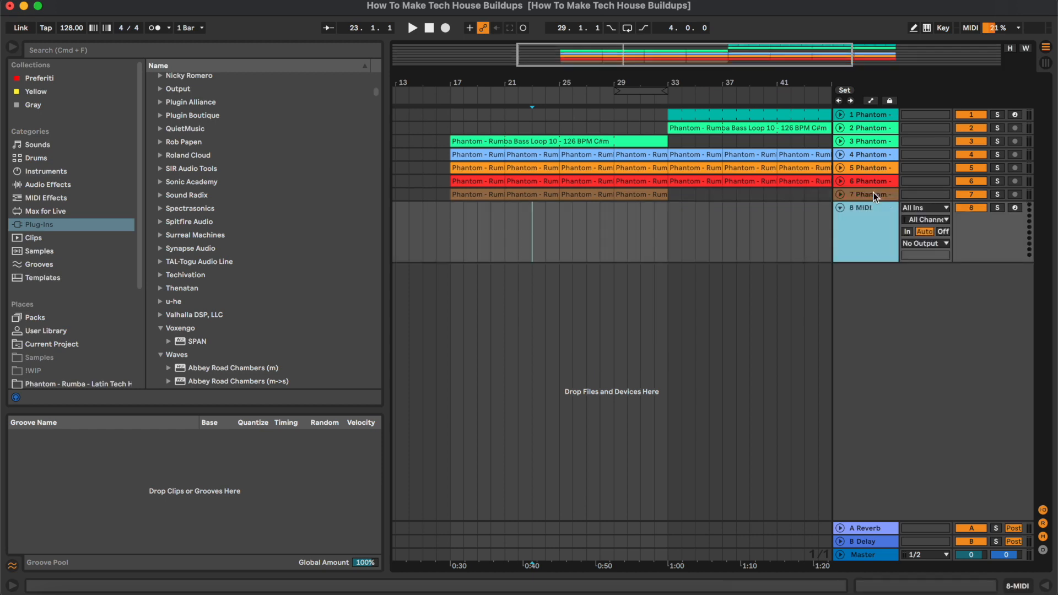
{"action": "left_click_drag", "start_coordinate": [451, 214], "coordinate": [673, 217]}
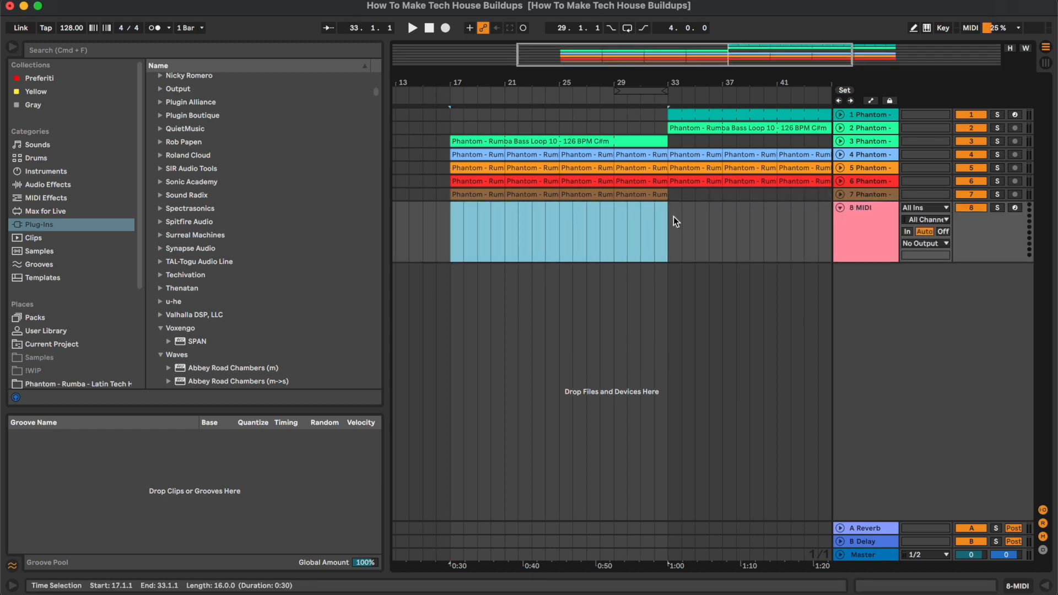
{"action": "key", "text": "super+shift+m"}
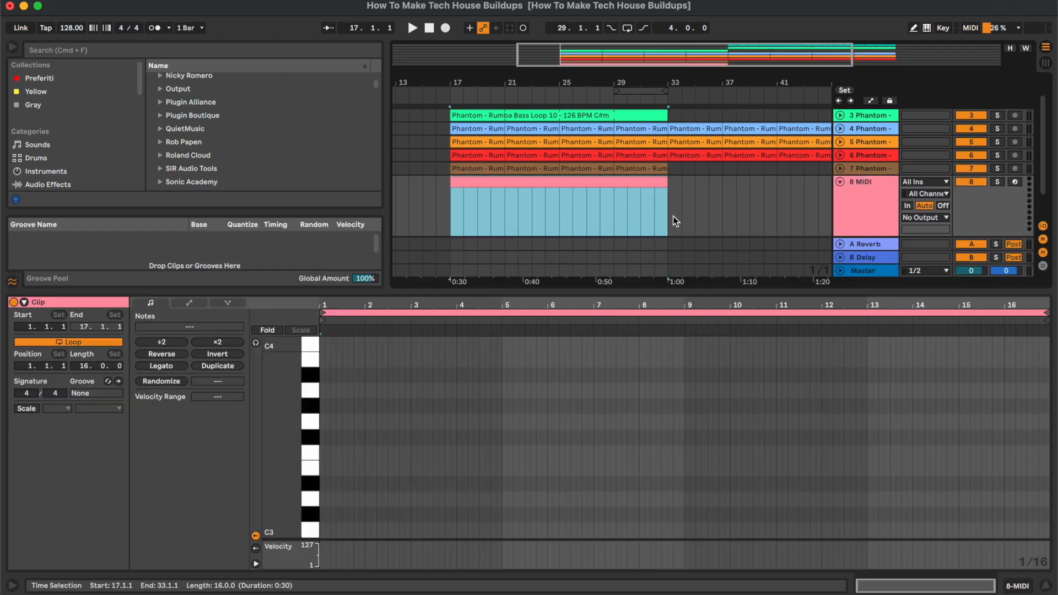
- Draw a C#3 note in the new MIDI clip and extend it across all 16 bars
{"action": "double_click", "coordinate": [322, 515]}
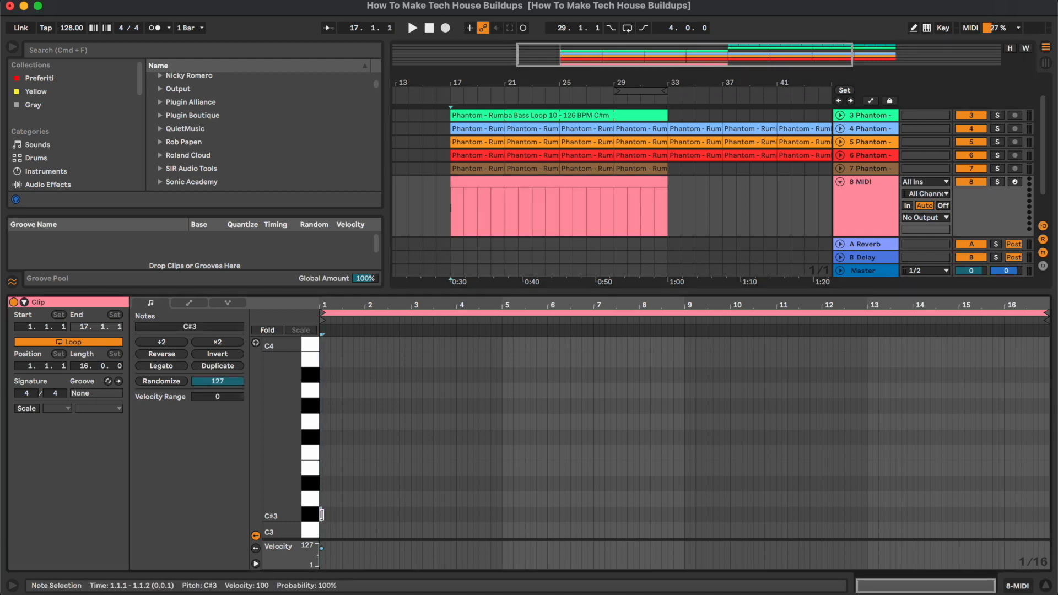
{"action": "left_click_drag", "start_coordinate": [323, 515], "coordinate": [625, 523]}
{"action": "scroll", "coordinate": [543, 239], "scroll_direction": "up", "scroll_amount": 2}
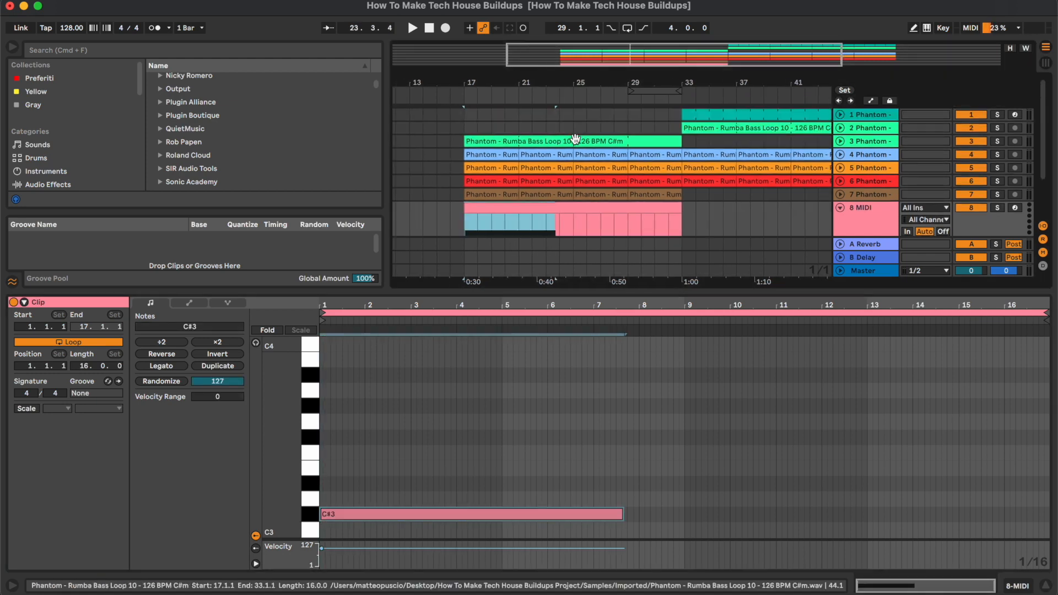
{"action": "left_click_drag", "start_coordinate": [622, 518], "coordinate": [1034, 518]}
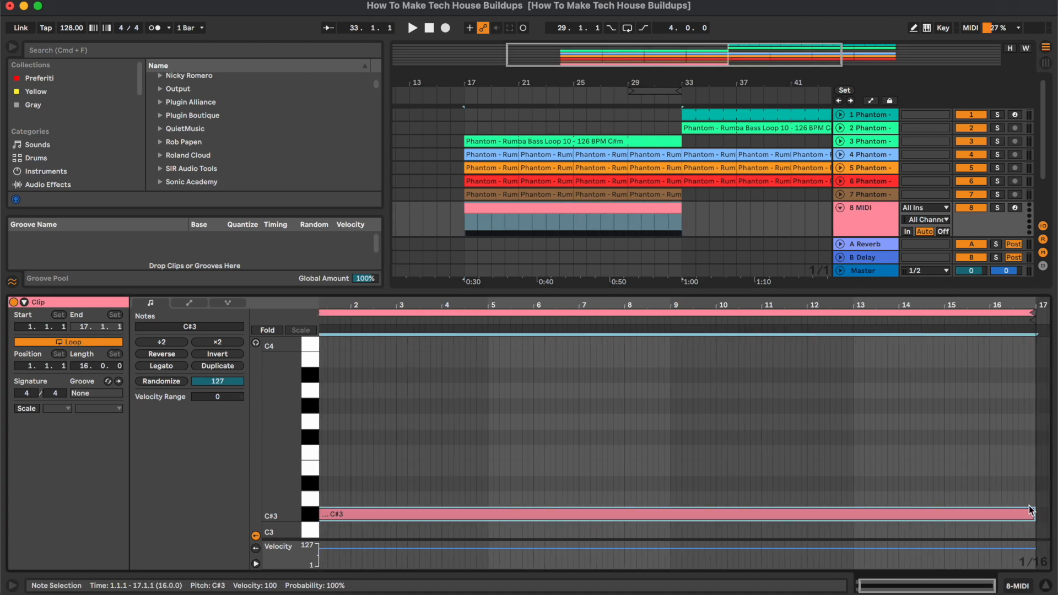
- Find Sylenth1 among the LennarDigital plug-ins and load it as the instrument of the new MIDI track
{"action": "left_click", "coordinate": [867, 215]}
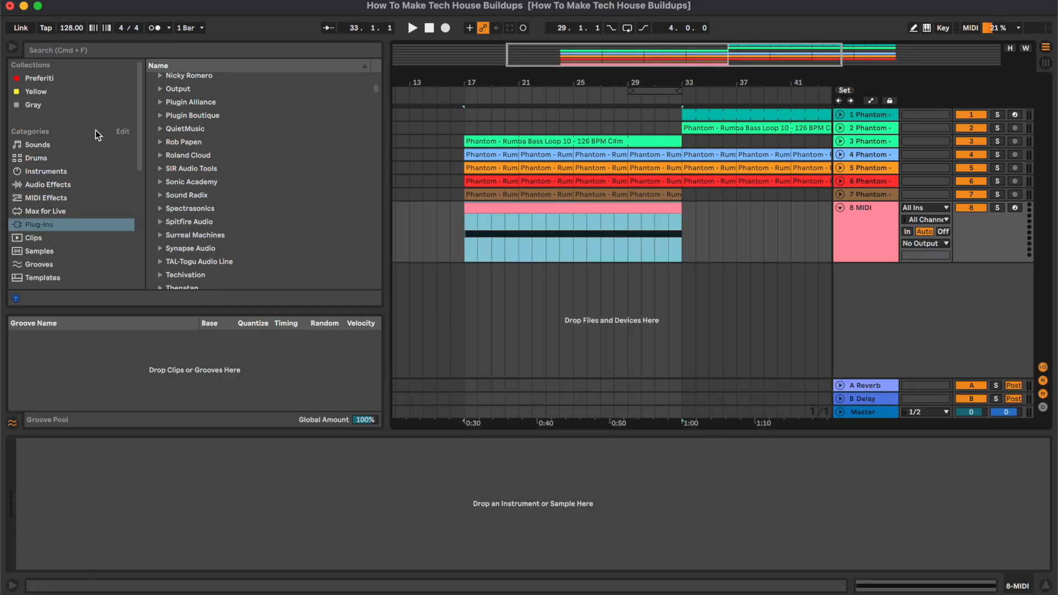
{"action": "scroll", "coordinate": [199, 242], "scroll_direction": "down", "scroll_amount": 8}
{"action": "left_click", "coordinate": [159, 126]}
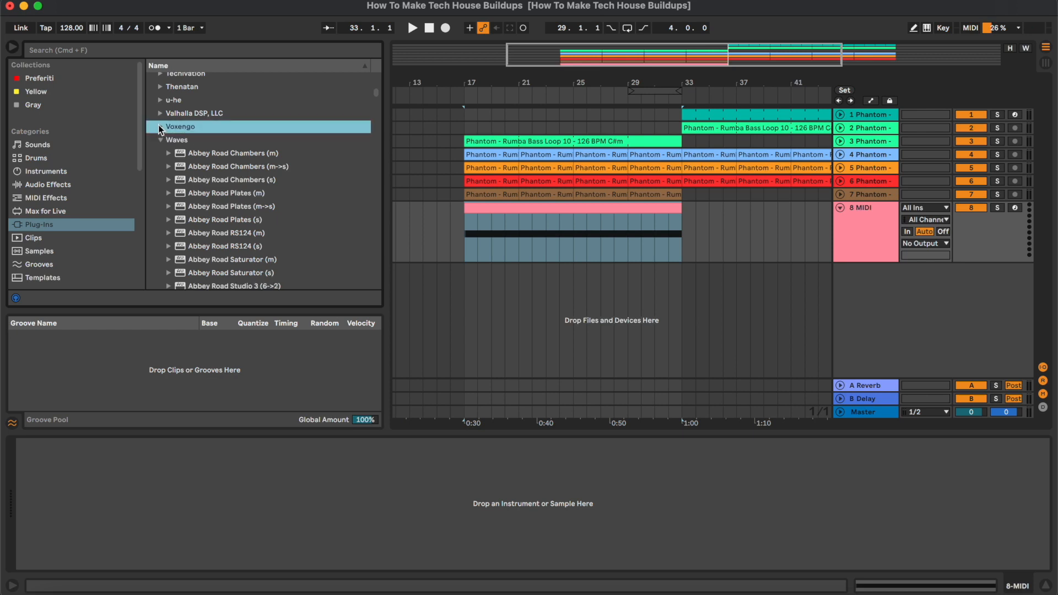
{"action": "left_click", "coordinate": [158, 134]}
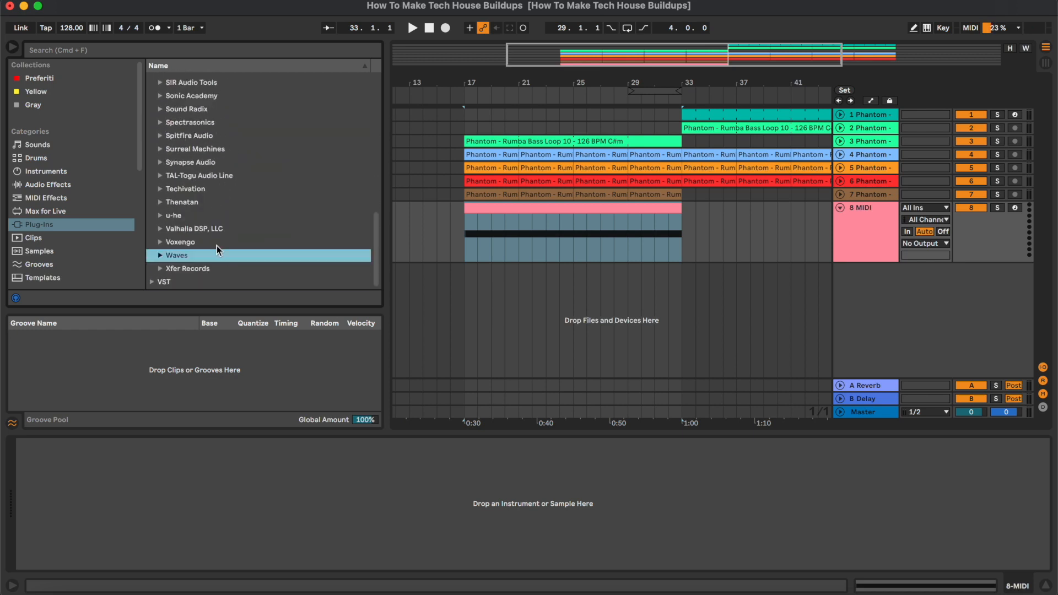
{"action": "scroll", "coordinate": [216, 244], "scroll_direction": "up", "scroll_amount": 5}
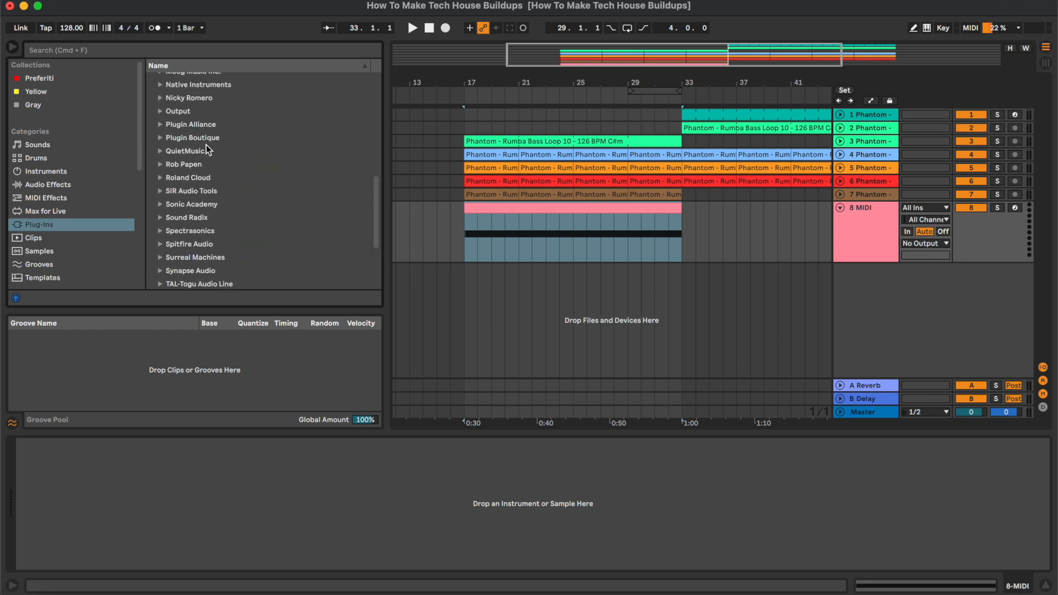
{"action": "scroll", "coordinate": [204, 130], "scroll_direction": "up", "scroll_amount": 3}
{"action": "left_click", "coordinate": [204, 113]}
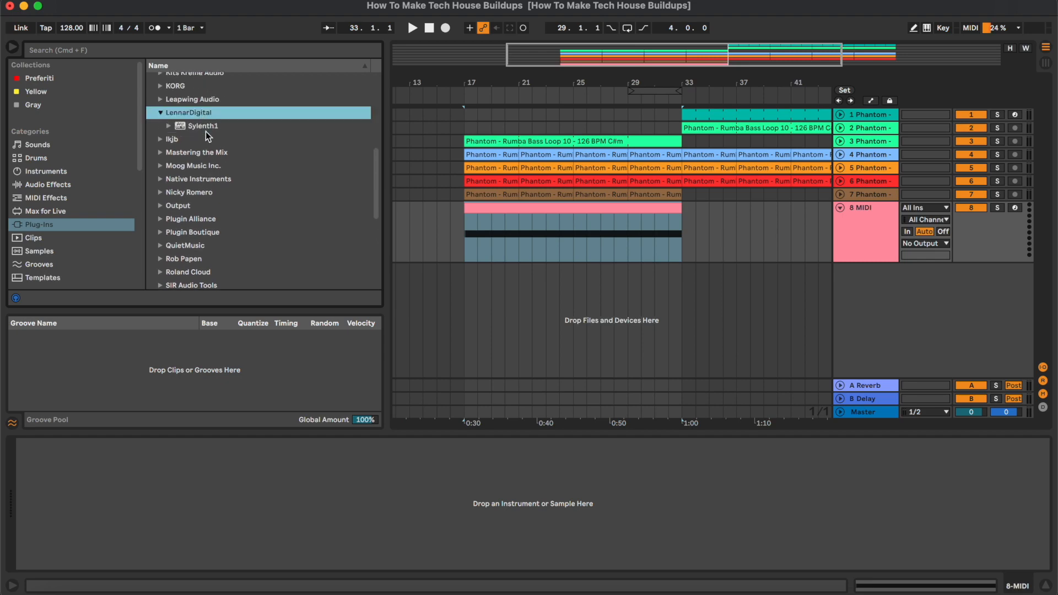
{"action": "left_click_drag", "start_coordinate": [205, 127], "coordinate": [418, 175]}
{"action": "left_click_drag", "start_coordinate": [532, 225], "coordinate": [533, 226]}
- Choose the Sylenth1 preset 040: LD Ampere and set the soloed track's volume to -18.2 dB
{"action": "left_click", "coordinate": [352, 176]}
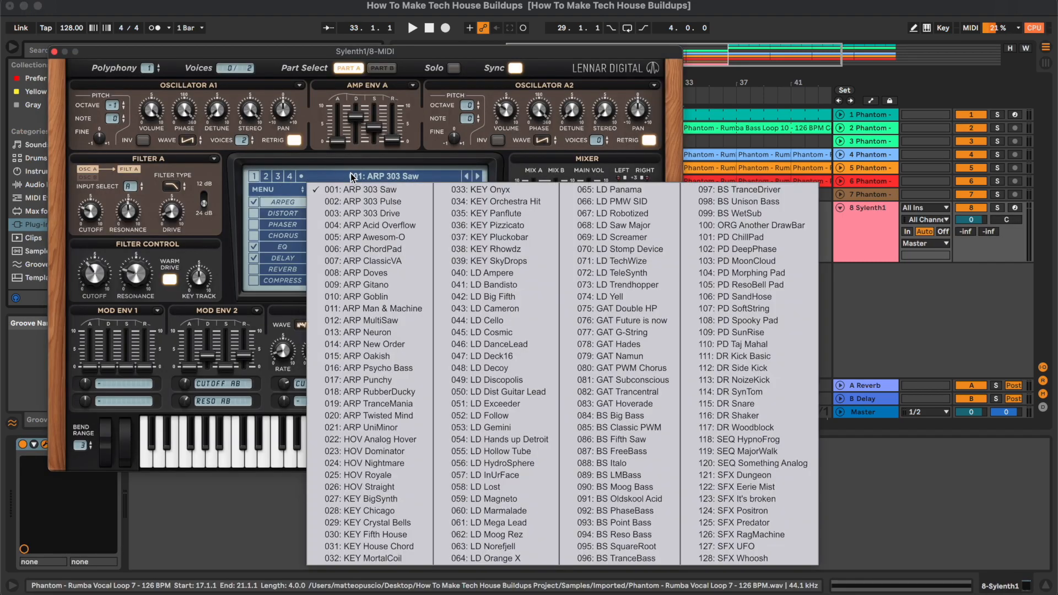
{"action": "left_click", "coordinate": [524, 274]}
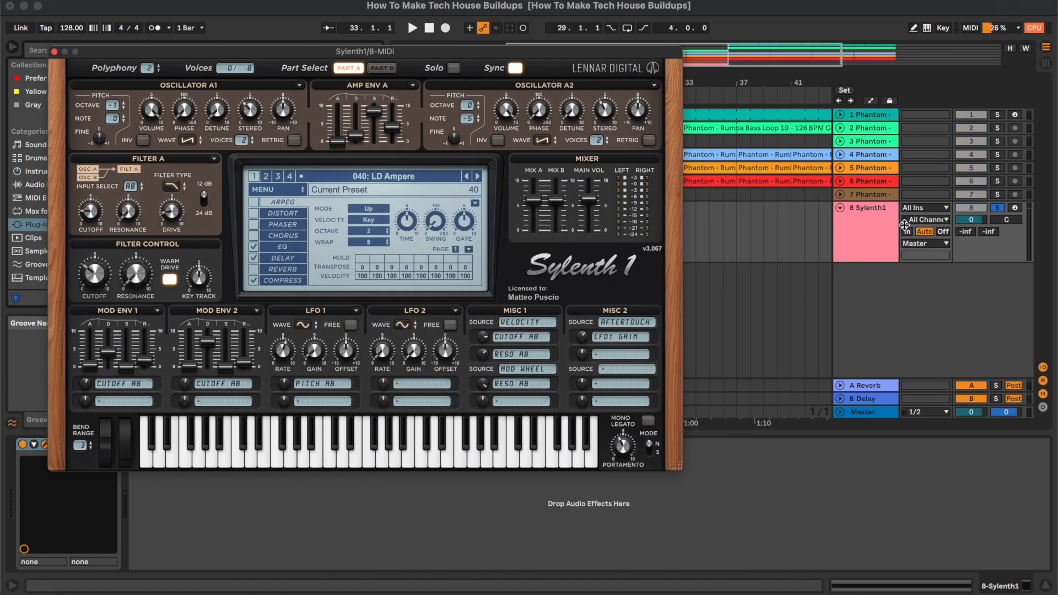
{"action": "key", "text": "space"}
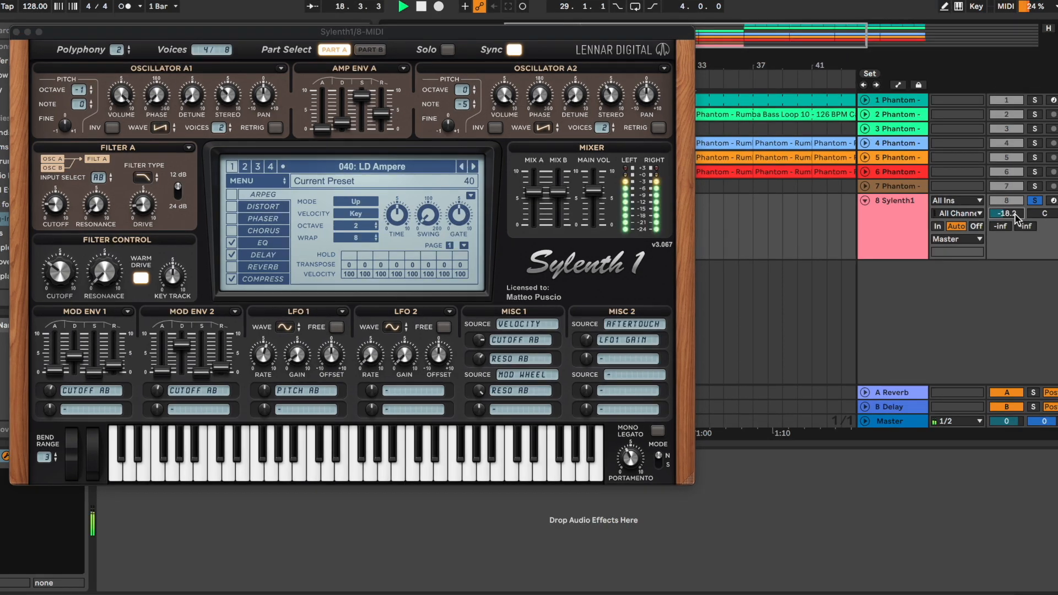
{"action": "left_click", "coordinate": [13, 31]}
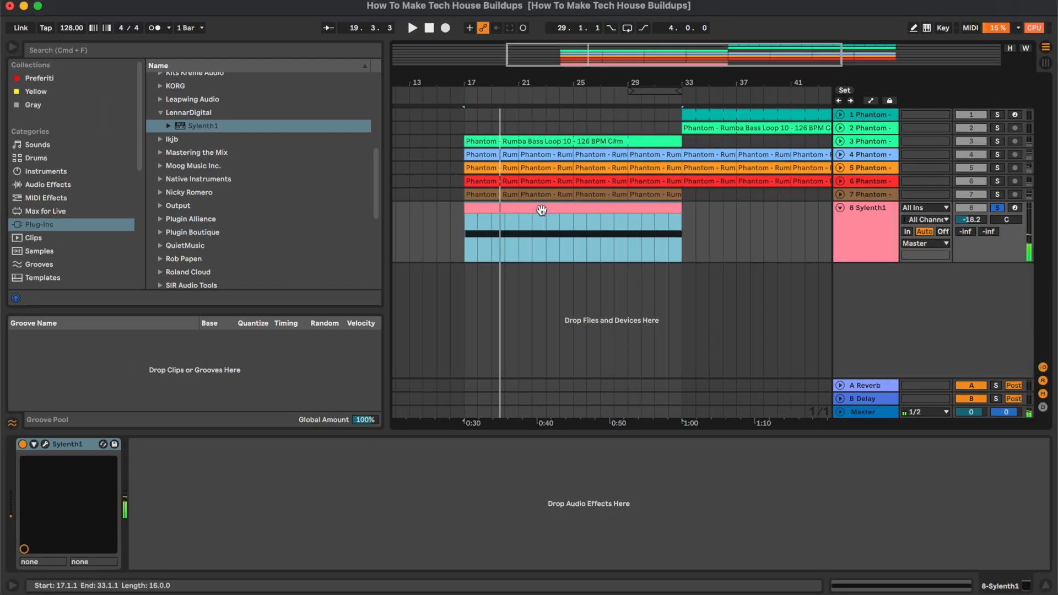
- Add an Auto Filter to the Sylenth1 track and automate its frequency from about 250 Hz at bar 17 up to 19.9 kHz around bar 29
{"action": "left_click", "coordinate": [69, 184]}
{"action": "double_click", "coordinate": [197, 131]}
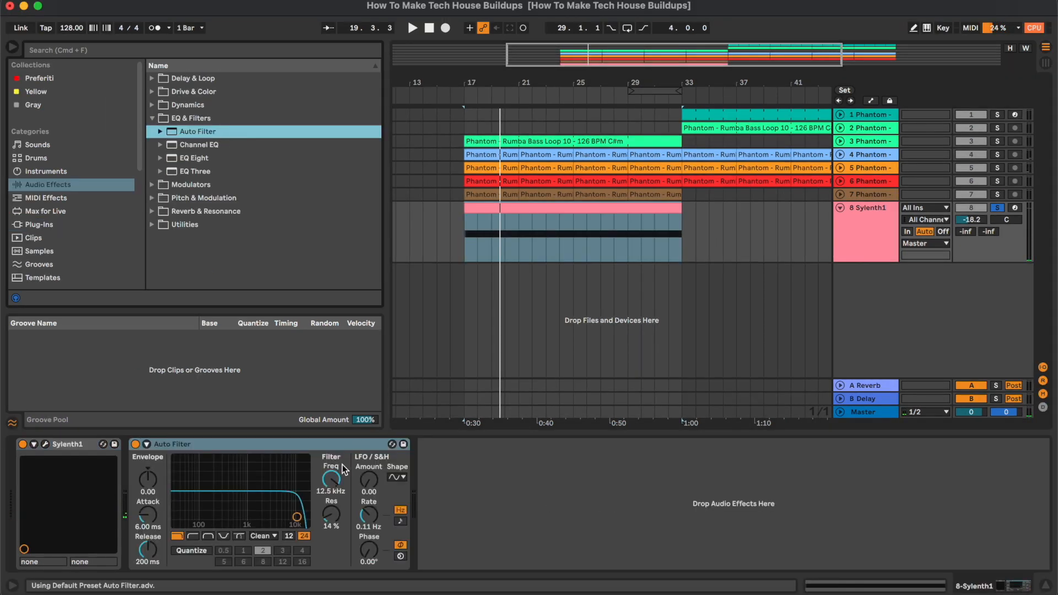
{"action": "key", "text": "a"}
{"action": "left_click", "coordinate": [630, 216]}
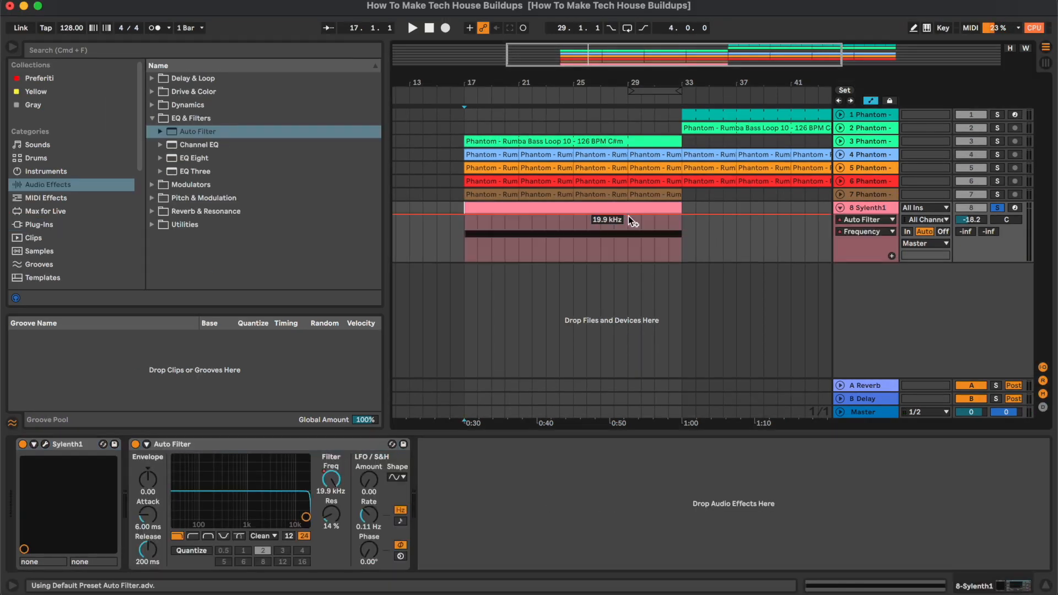
{"action": "left_click", "coordinate": [517, 214]}
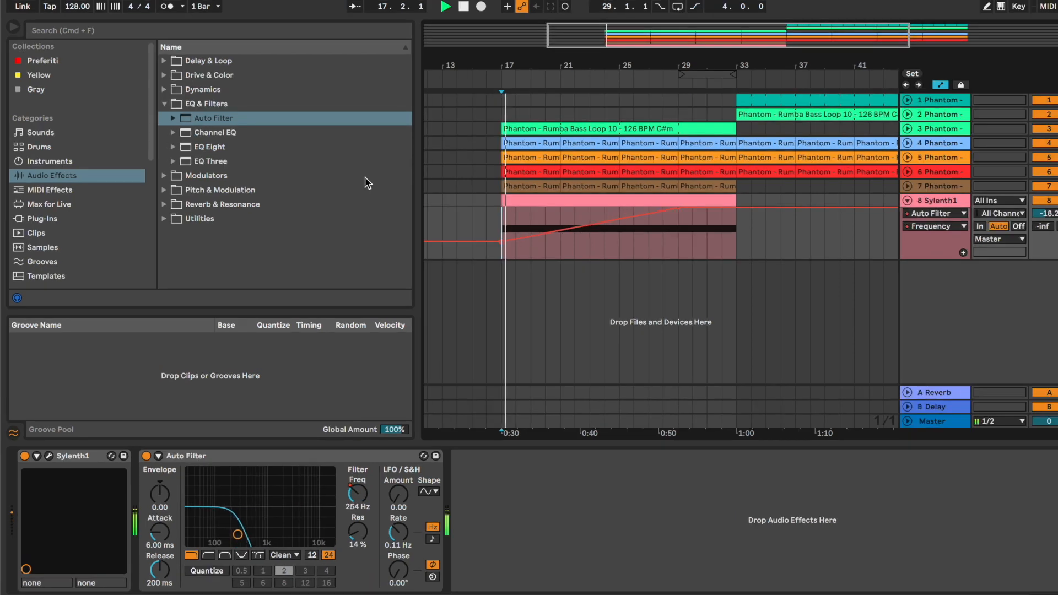
- Add EQ Eight after the Auto Filter and turn band 2 into a low cut at 323 Hz
{"action": "left_click_drag", "start_coordinate": [220, 147], "coordinate": [533, 567]}
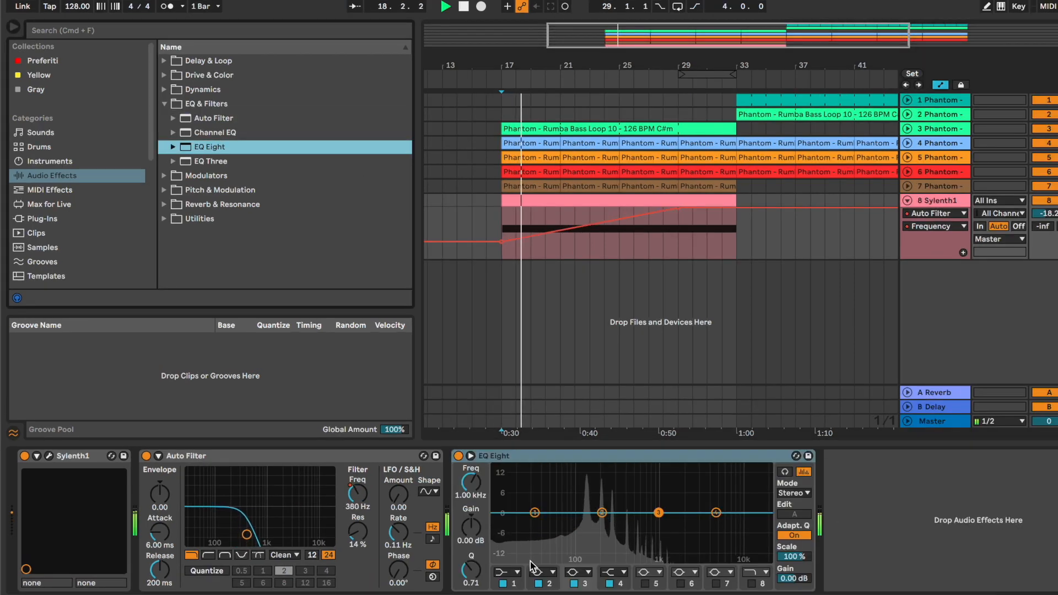
{"action": "left_click", "coordinate": [544, 573]}
{"action": "left_click", "coordinate": [545, 495]}
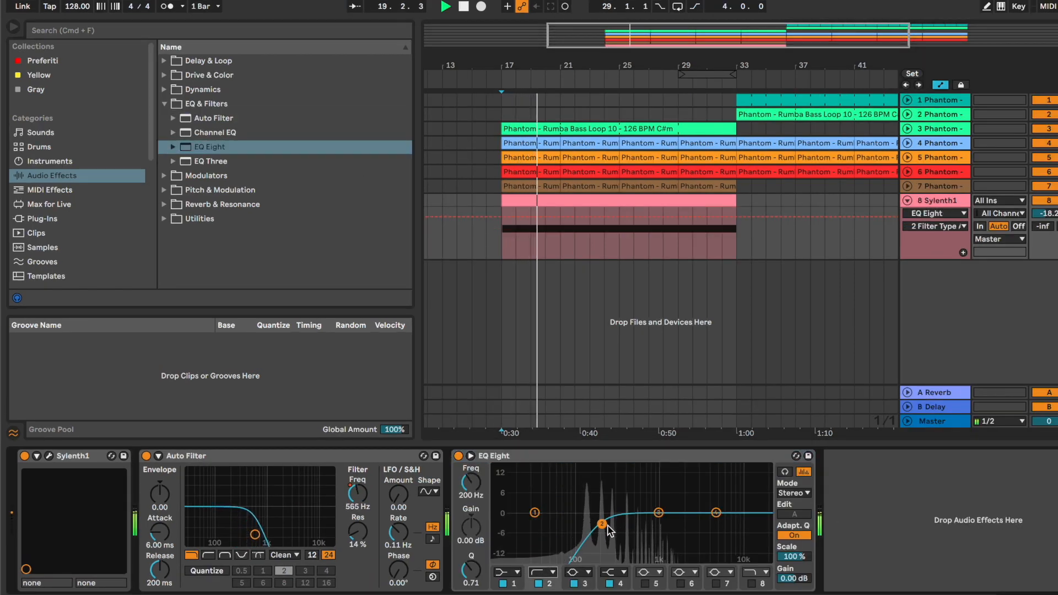
{"action": "left_click_drag", "start_coordinate": [603, 525], "coordinate": [611, 525]}
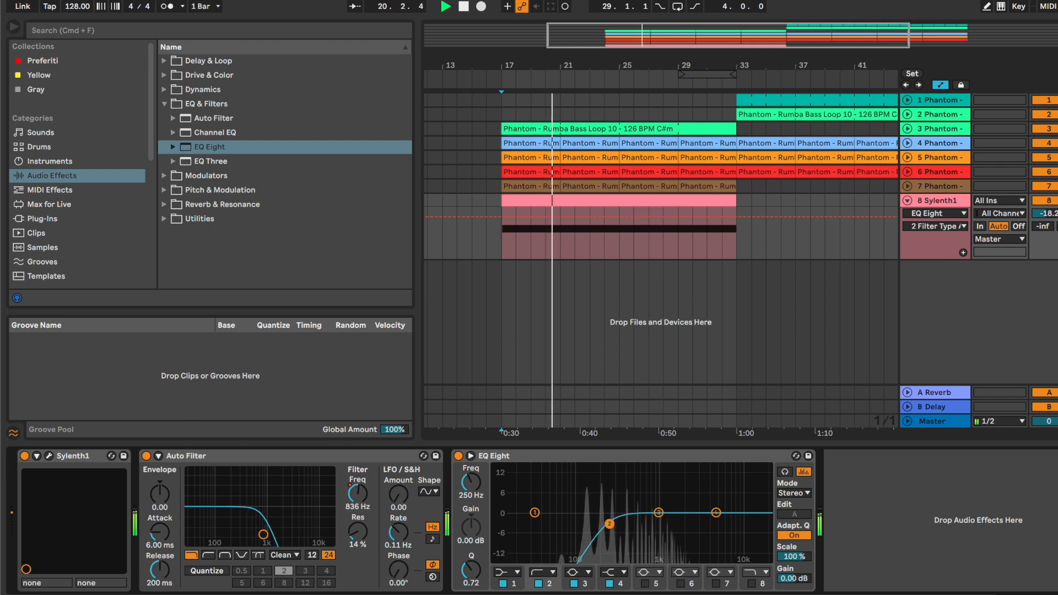
- Listen to the buildup with the filtered Sylenth1 lead playing, and bring the track's device chain back into view
{"action": "key", "text": "alt+super+l"}
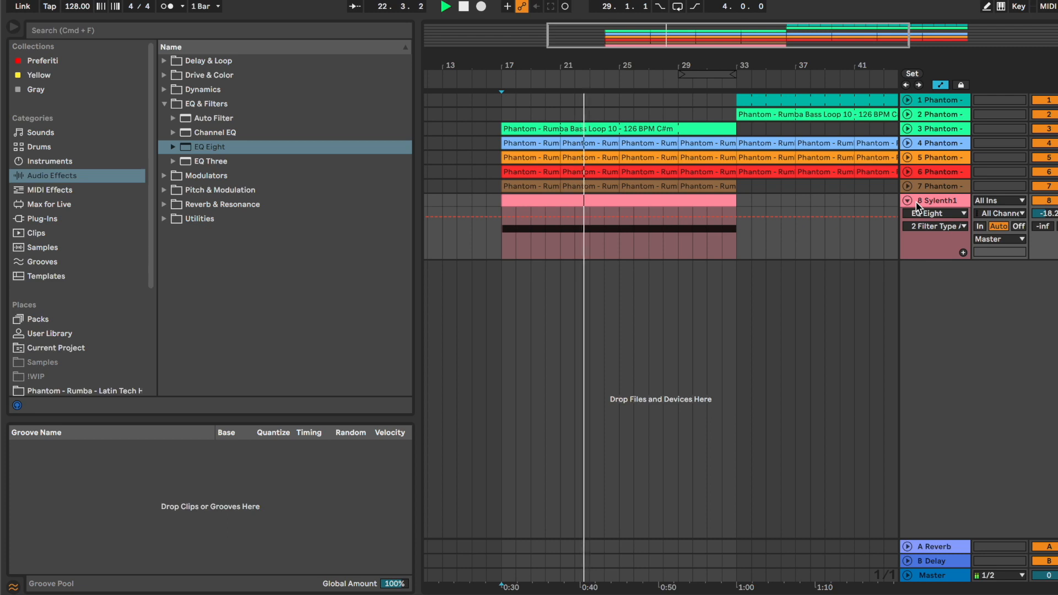
{"action": "key", "text": "alt+super+l"}
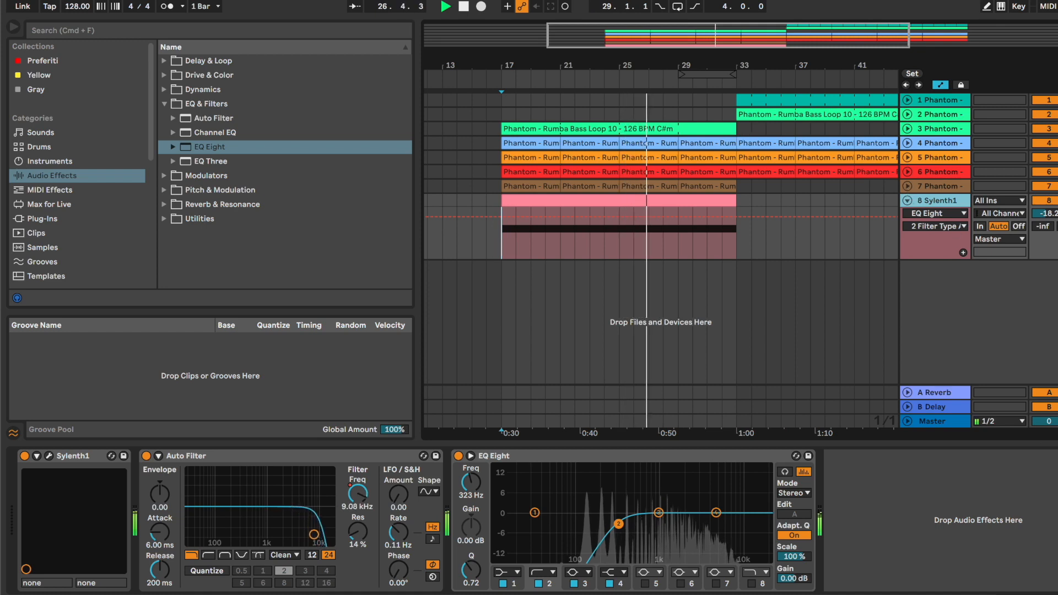
{"action": "left_click", "coordinate": [1057, 593]}
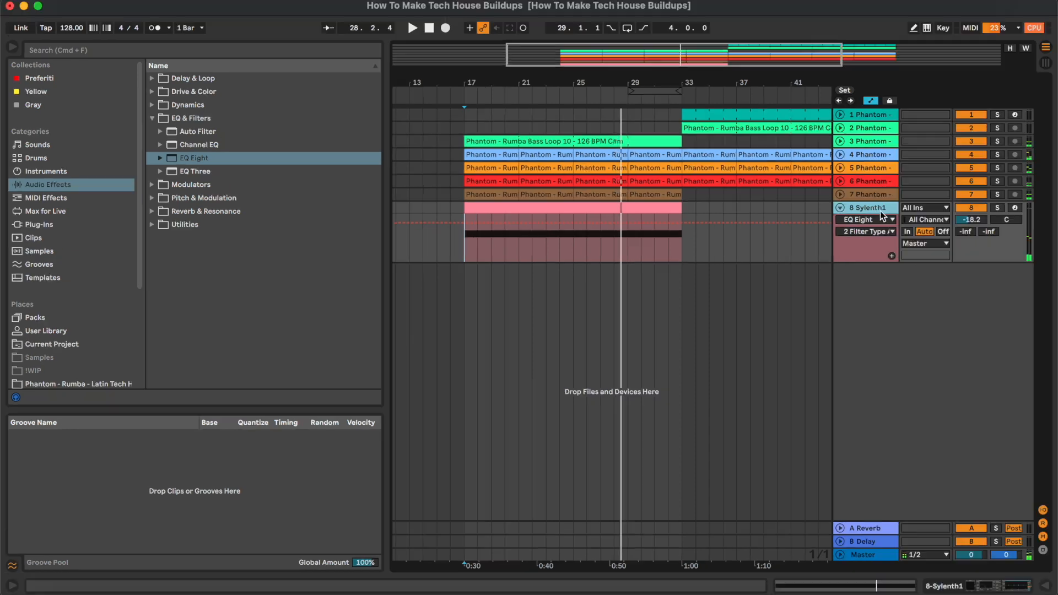
{"action": "double_click", "coordinate": [952, 207]}
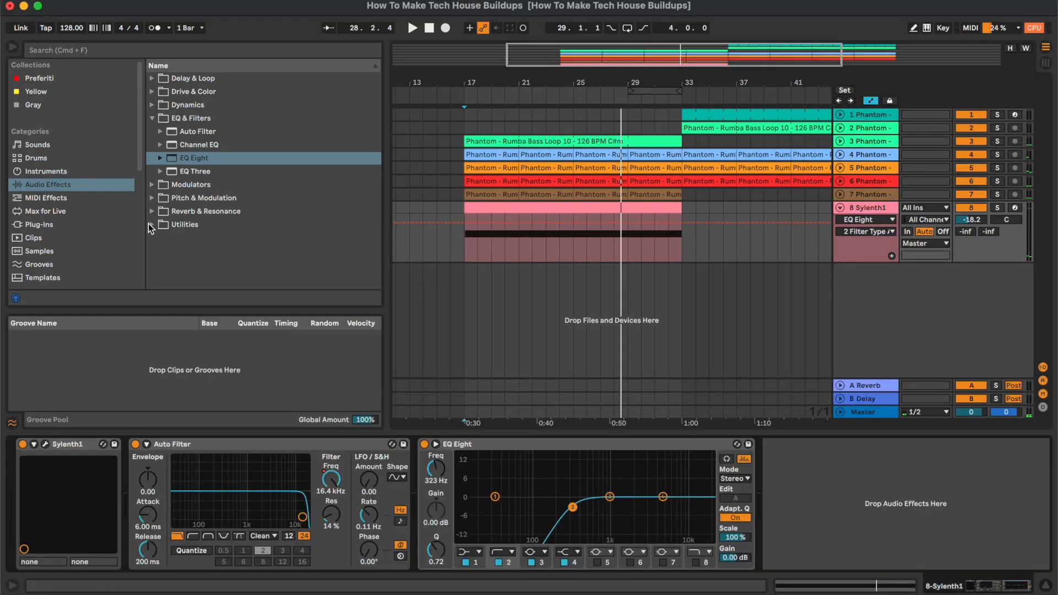
- Search the plug-ins for "pitch" and add SoundShifter Pitch Stereo after EQ Eight on the Sylenth1 track
{"action": "left_click", "coordinate": [50, 225]}
{"action": "left_click", "coordinate": [204, 51]}
{"action": "type", "text": "pi"}
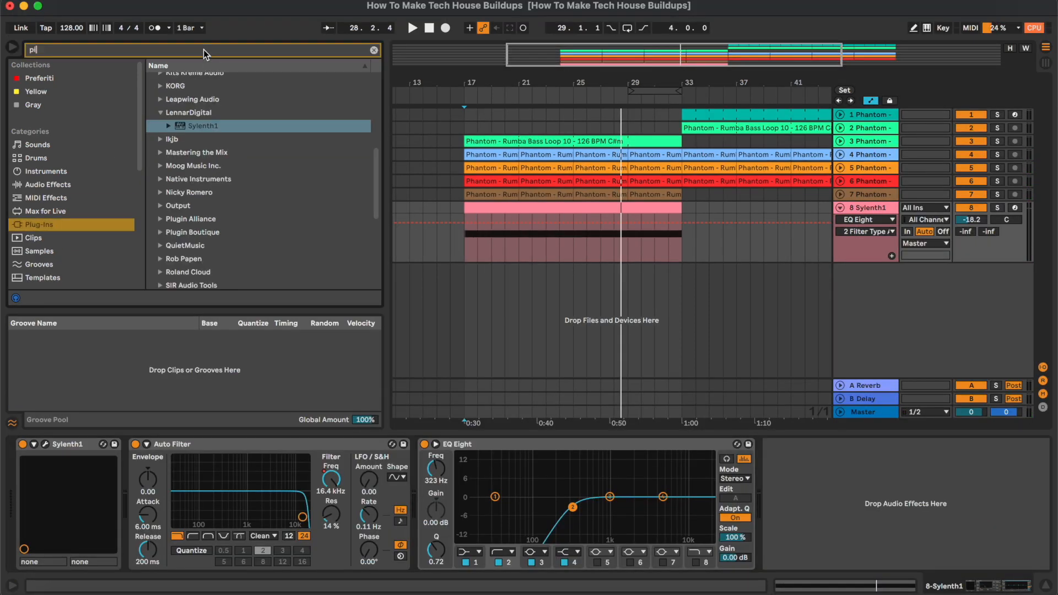
{"action": "type", "text": "tc"}
{"action": "double_click", "coordinate": [180, 115]}
{"action": "key", "text": "Down"}
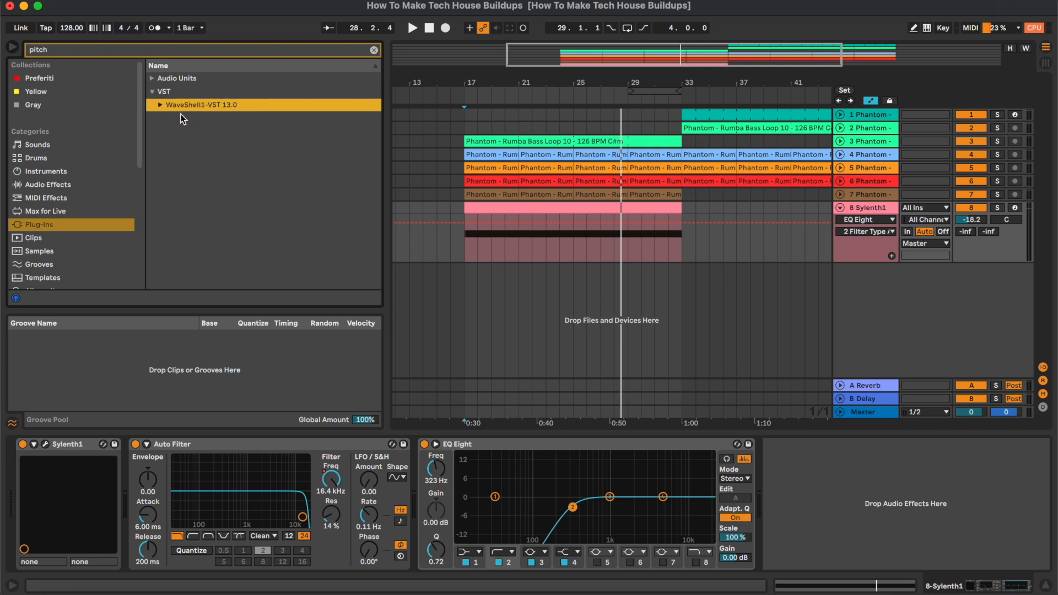
{"action": "key", "text": "Right"}
{"action": "key", "text": "Down"}
{"action": "key", "text": "Down"}
{"action": "key", "text": "Return"}
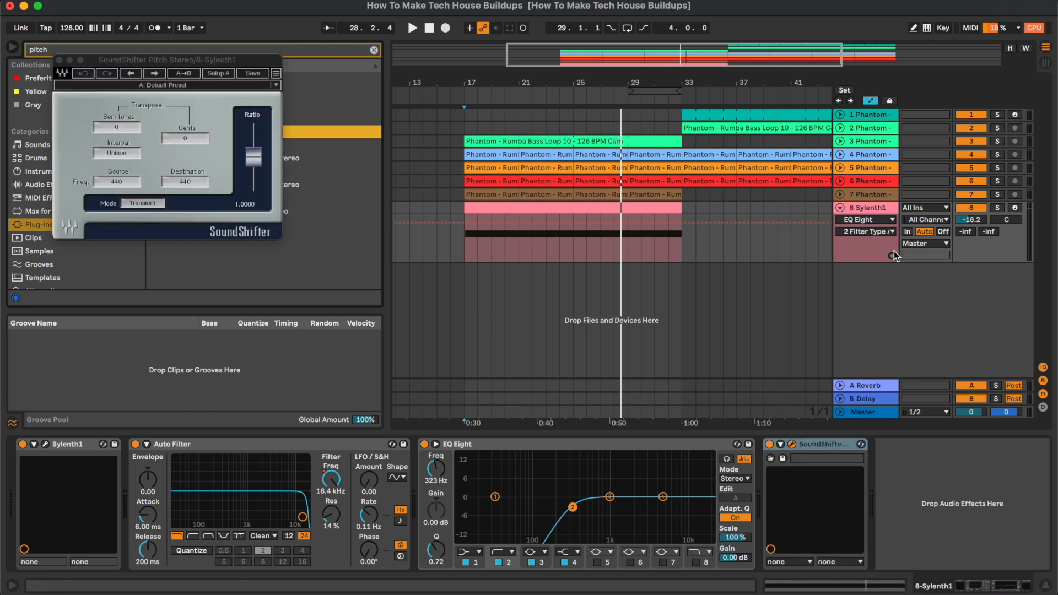
- Automate the SoundShifter's Pitch on the Sylenth1 track, rising from 0 semitones at bar 29 to 12 semitones around bar 32
{"action": "left_click", "coordinate": [892, 256]}
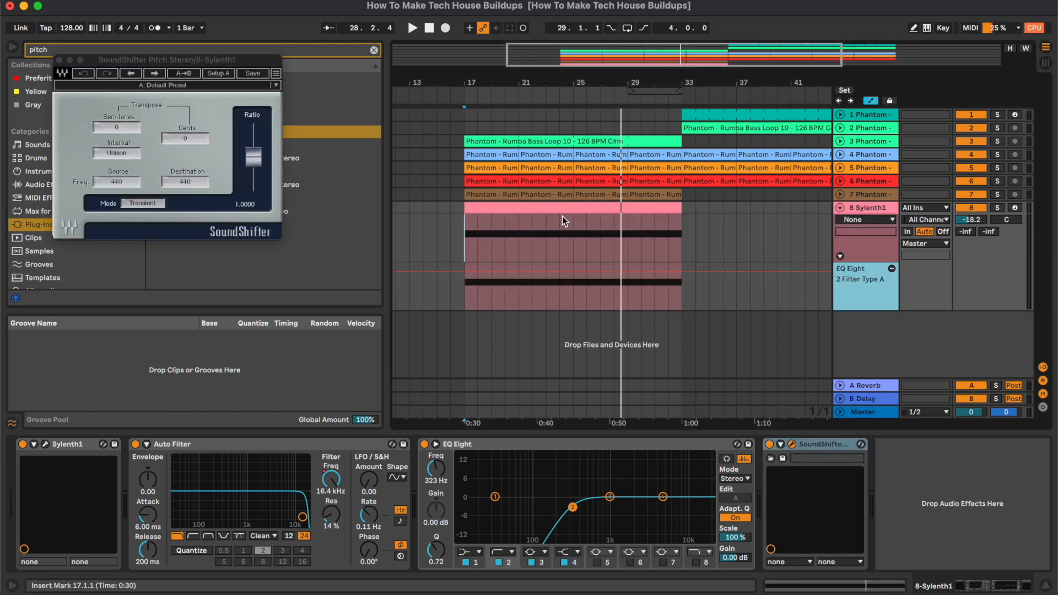
{"action": "left_click", "coordinate": [886, 220]}
{"action": "left_click", "coordinate": [881, 270]}
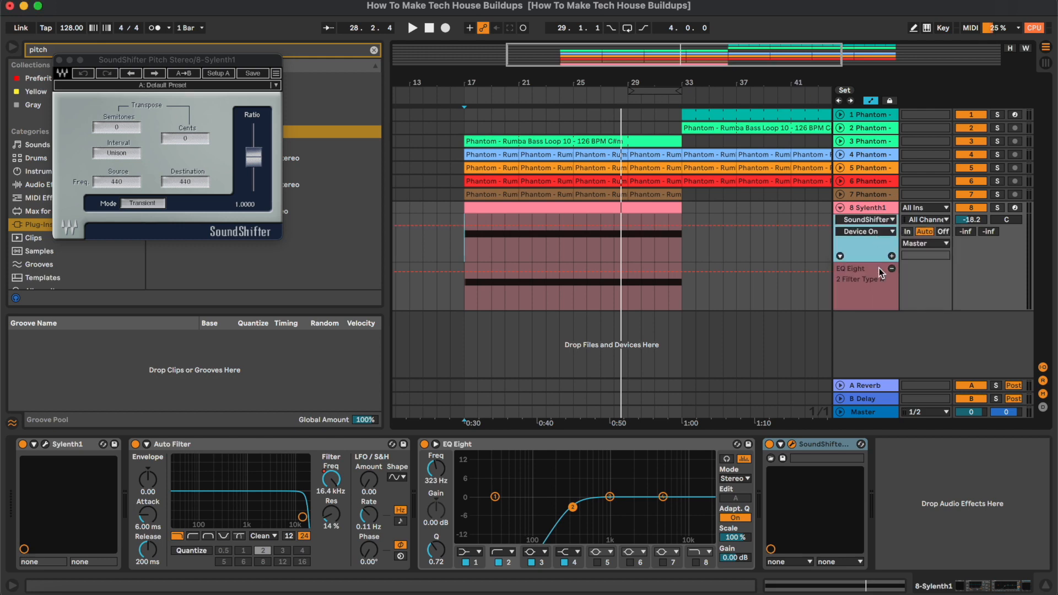
{"action": "left_click", "coordinate": [878, 263]}
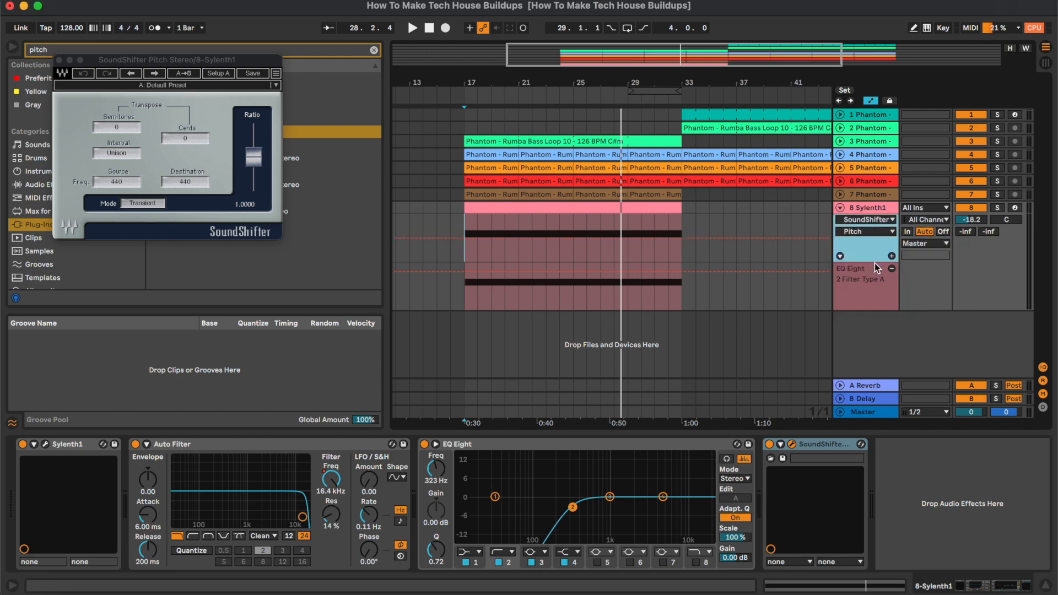
{"action": "left_click", "coordinate": [630, 236]}
{"action": "left_click", "coordinate": [628, 222]}
{"action": "scroll", "coordinate": [628, 221], "scroll_direction": "up", "scroll_amount": 5}
{"action": "scroll", "coordinate": [628, 221], "scroll_direction": "right", "scroll_amount": 2}
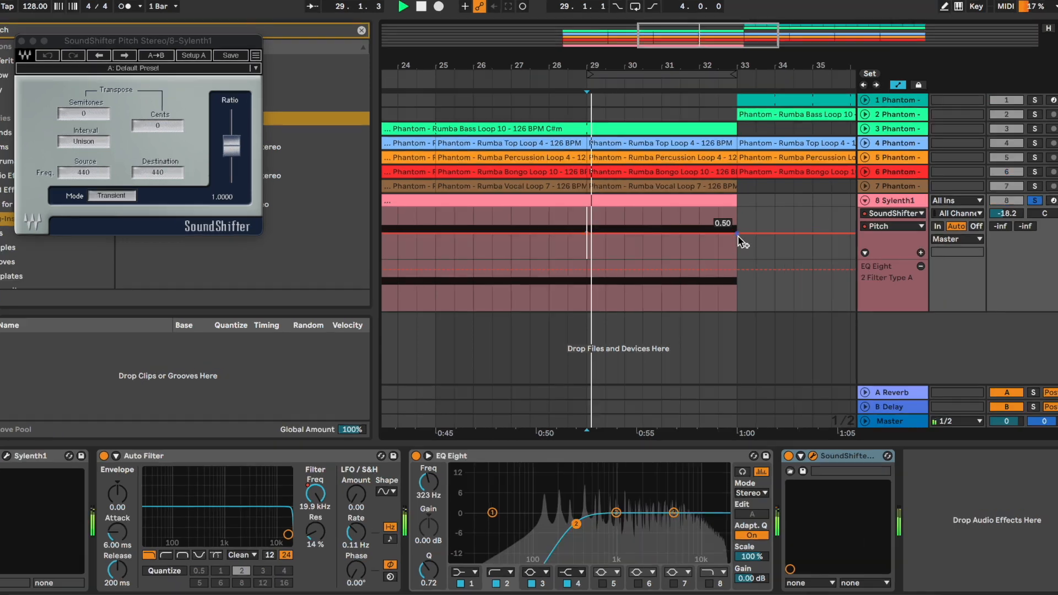
{"action": "left_click_drag", "start_coordinate": [739, 234], "coordinate": [739, 210]}
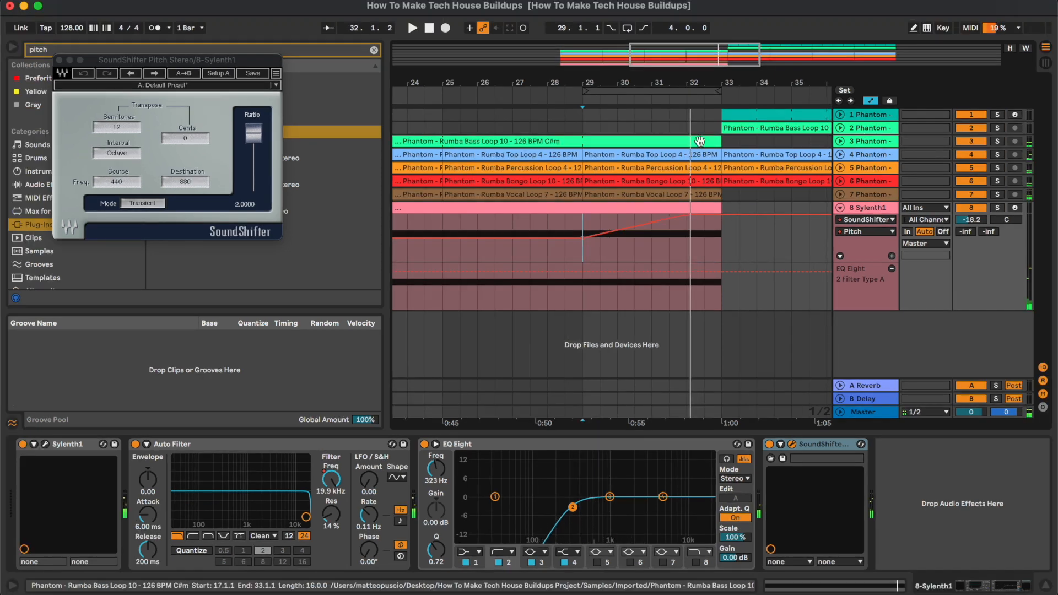
- Delete the one-bar section from 32.1.1 to 33.1.1 across all the buildup tracks, including the vocal loop and Sylenth1
{"action": "left_click_drag", "start_coordinate": [698, 128], "coordinate": [726, 130]}
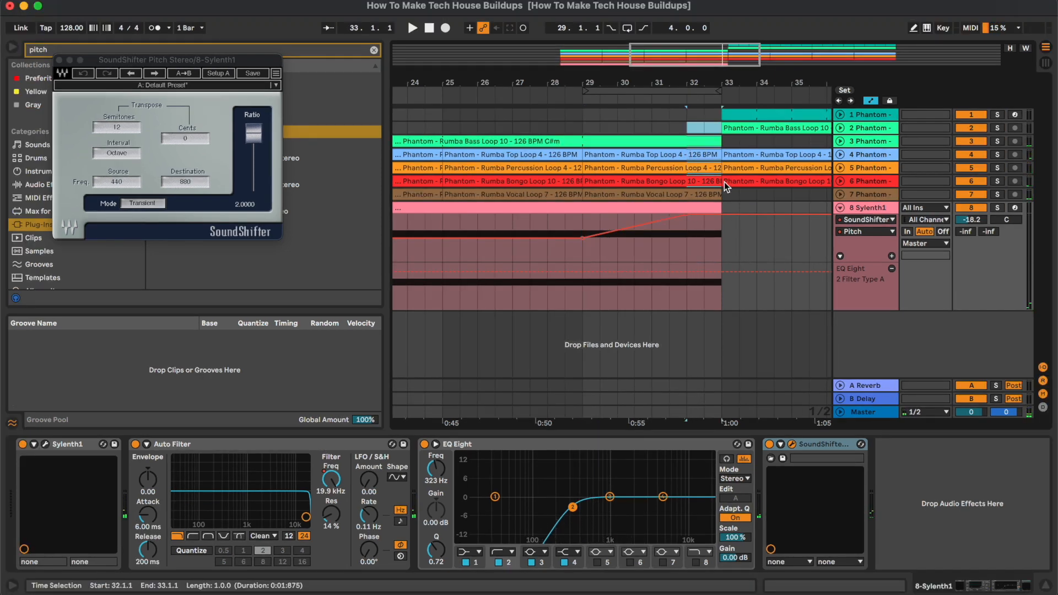
{"action": "left_click_drag", "start_coordinate": [724, 197], "coordinate": [715, 278]}
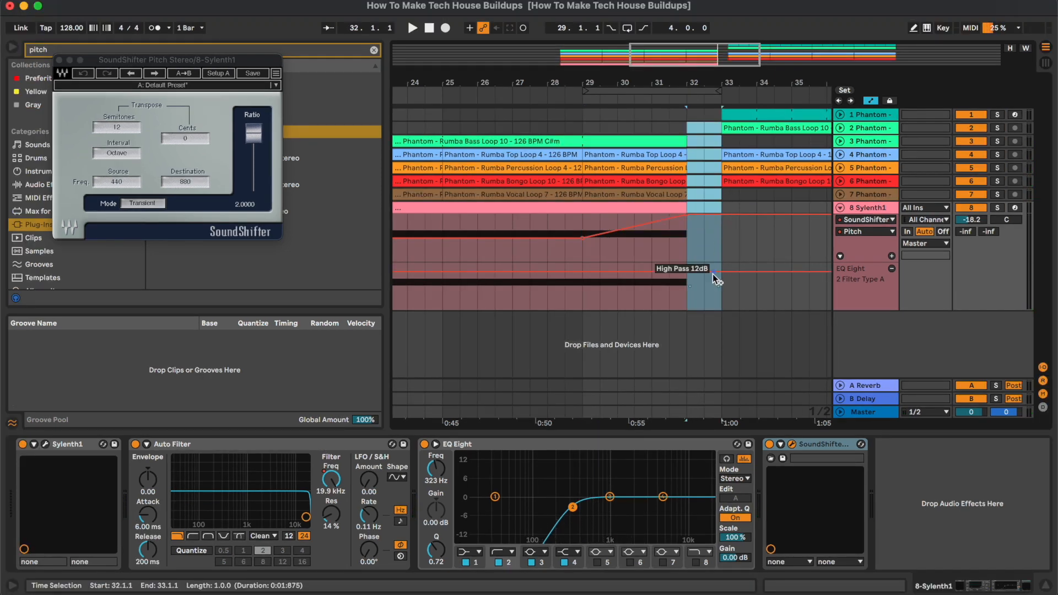
{"action": "key", "text": "Delete"}
- Give Pitch its own automation lane in place of the EQ Eight lane, and drop the Auto Filter frequency to 26.0 Hz at bar 32
{"action": "left_click", "coordinate": [893, 254]}
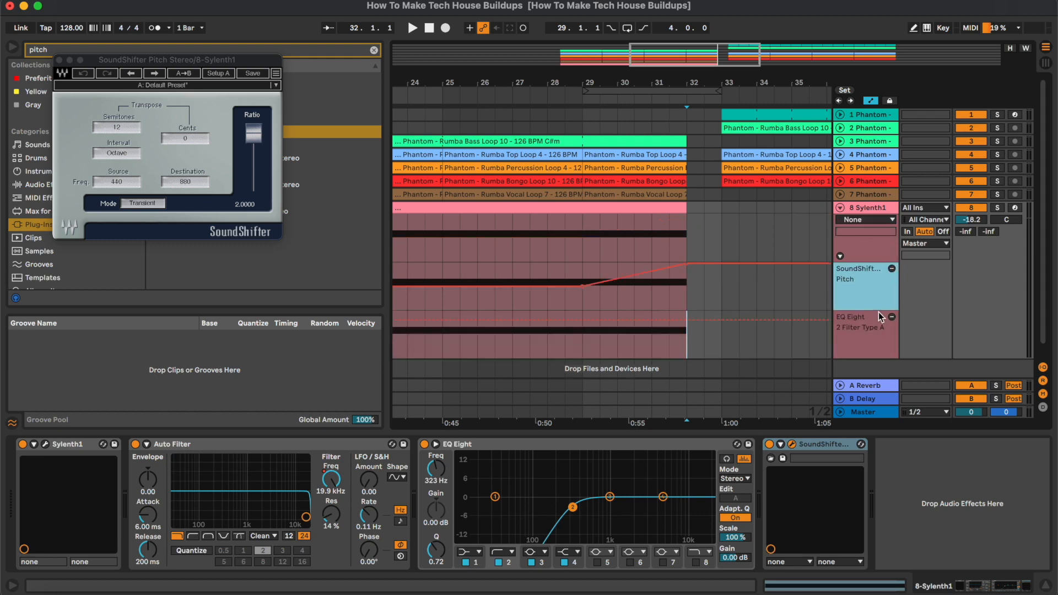
{"action": "left_click", "coordinate": [891, 318]}
{"action": "left_click", "coordinate": [882, 221]}
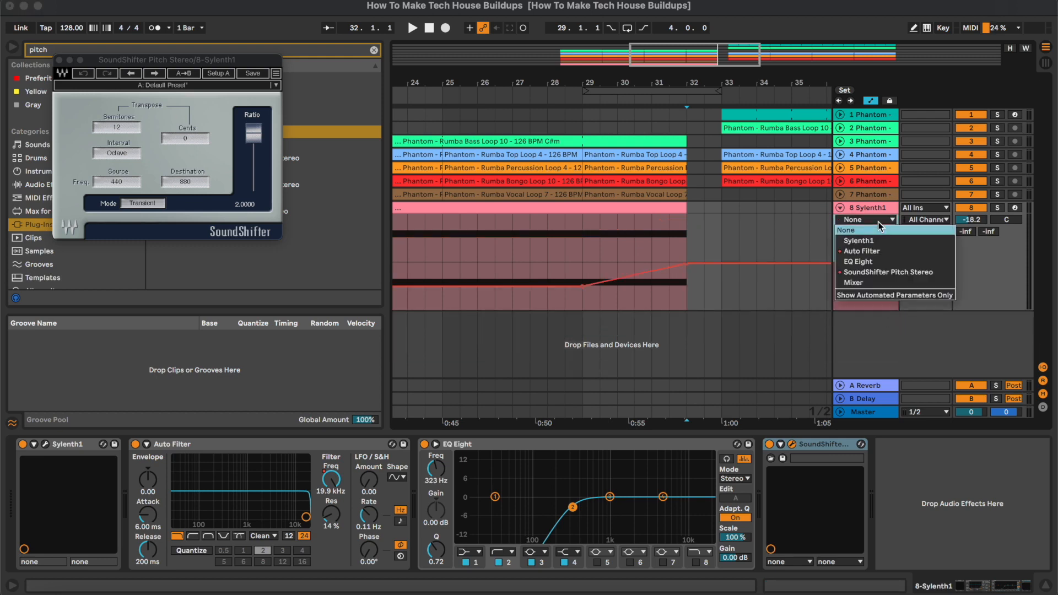
{"action": "left_click", "coordinate": [880, 254]}
{"action": "left_click_drag", "start_coordinate": [698, 230], "coordinate": [688, 264]}
{"action": "scroll", "coordinate": [711, 222], "scroll_direction": "down", "scroll_amount": 2}
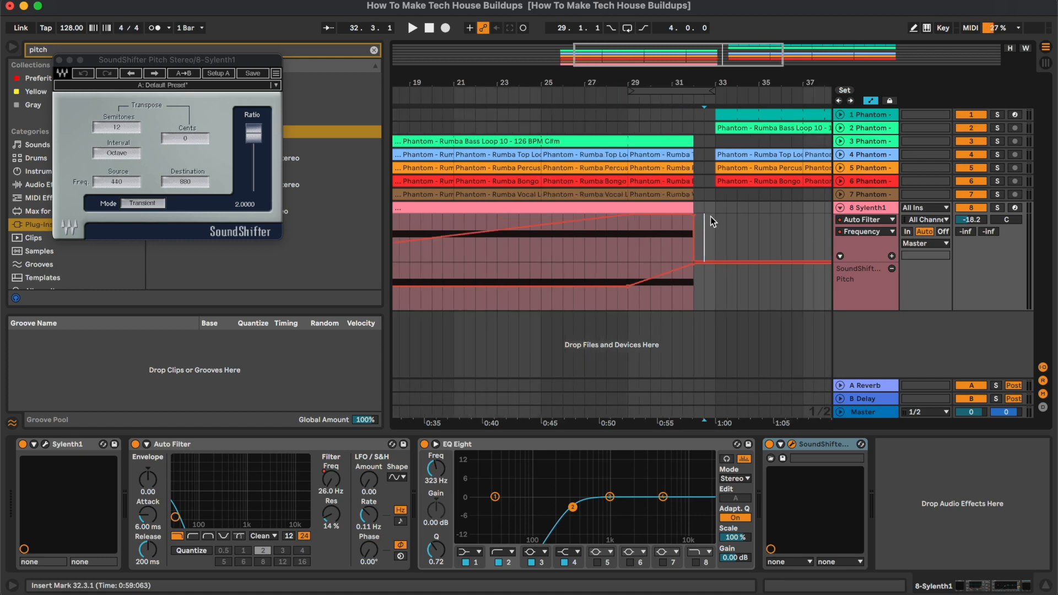
- Close the SoundShifter window, clear the browser search, and unfold the vocal loop track with automation hidden
{"action": "left_click", "coordinate": [59, 60]}
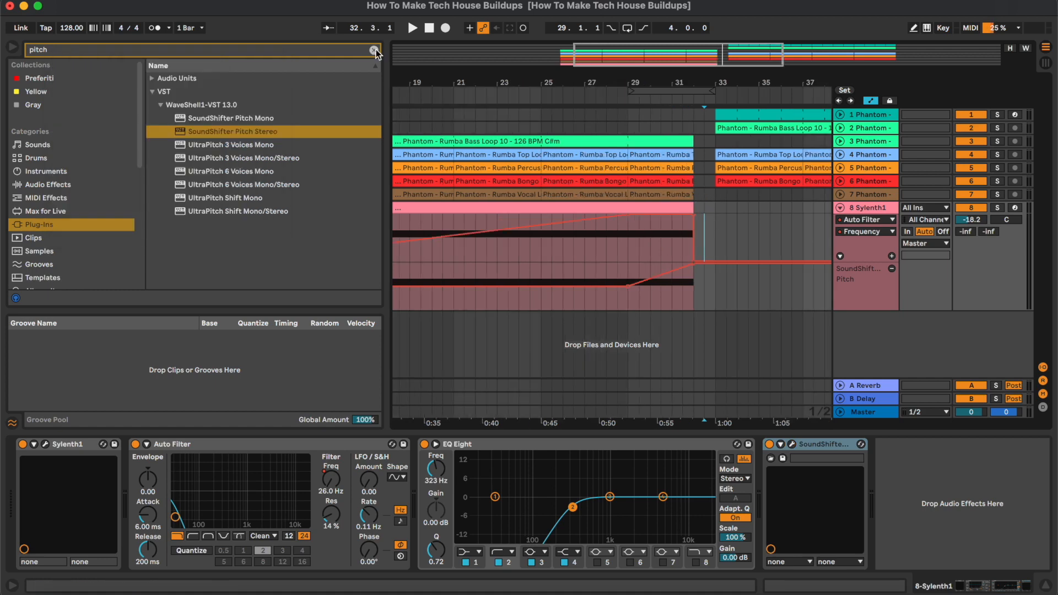
{"action": "left_click", "coordinate": [375, 50]}
{"action": "scroll", "coordinate": [811, 251], "scroll_direction": "left", "scroll_amount": 2}
{"action": "left_click", "coordinate": [841, 194]}
{"action": "left_click", "coordinate": [869, 207]}
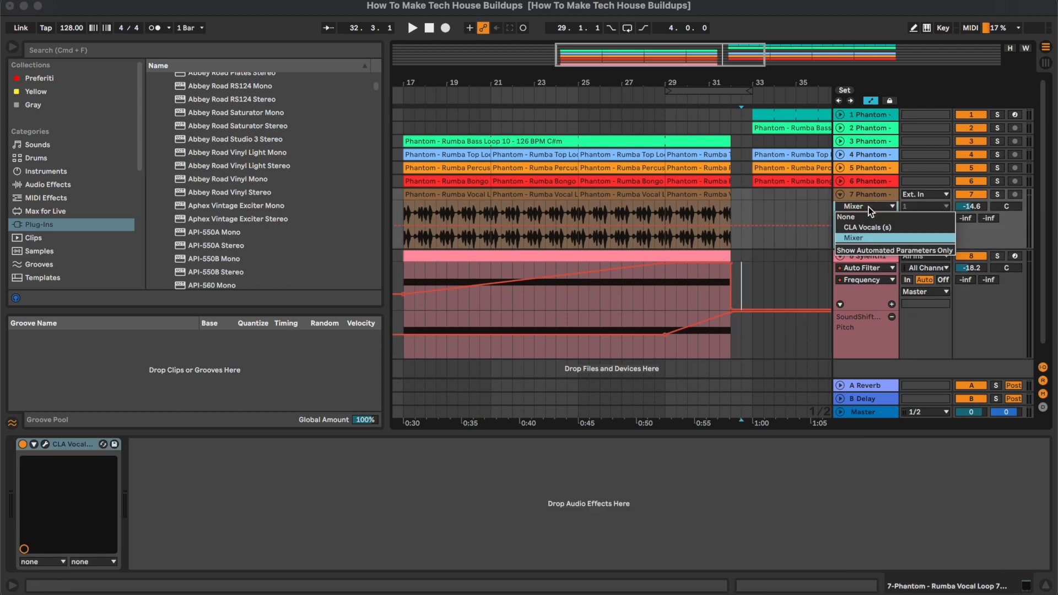
{"action": "left_click", "coordinate": [862, 189]}
{"action": "key", "text": "a"}
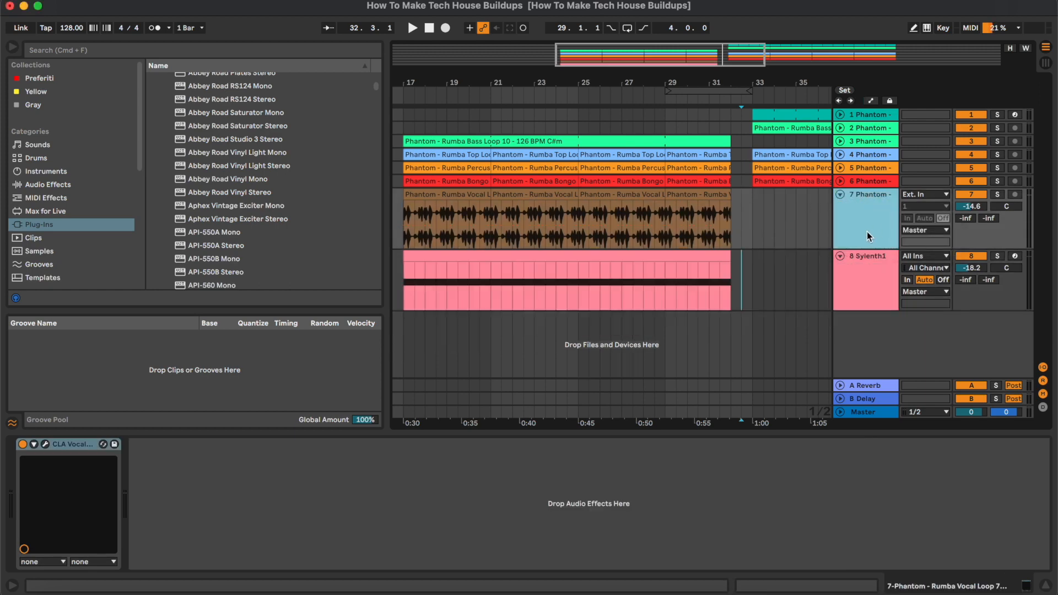
- Solo the vocal loop track, split off a half-bar slice at bar 25, and duplicate it three times up to bar 27
{"action": "left_click", "coordinate": [580, 215]}
{"action": "key", "text": "plus"}
{"action": "key", "text": "plus"}
{"action": "key", "text": "plus"}
{"action": "key", "text": "s"}
{"action": "left_click", "coordinate": [608, 195]}
{"action": "left_click", "coordinate": [613, 207]}
{"action": "left_click", "coordinate": [623, 206]}
{"action": "key", "text": "super+e"}
{"action": "left_click", "coordinate": [607, 197]}
{"action": "key", "text": "super+d"}
{"action": "key", "text": "super+d"}
{"action": "key", "text": "super+d"}
{"action": "key", "text": "minus"}
{"action": "key", "text": "minus"}
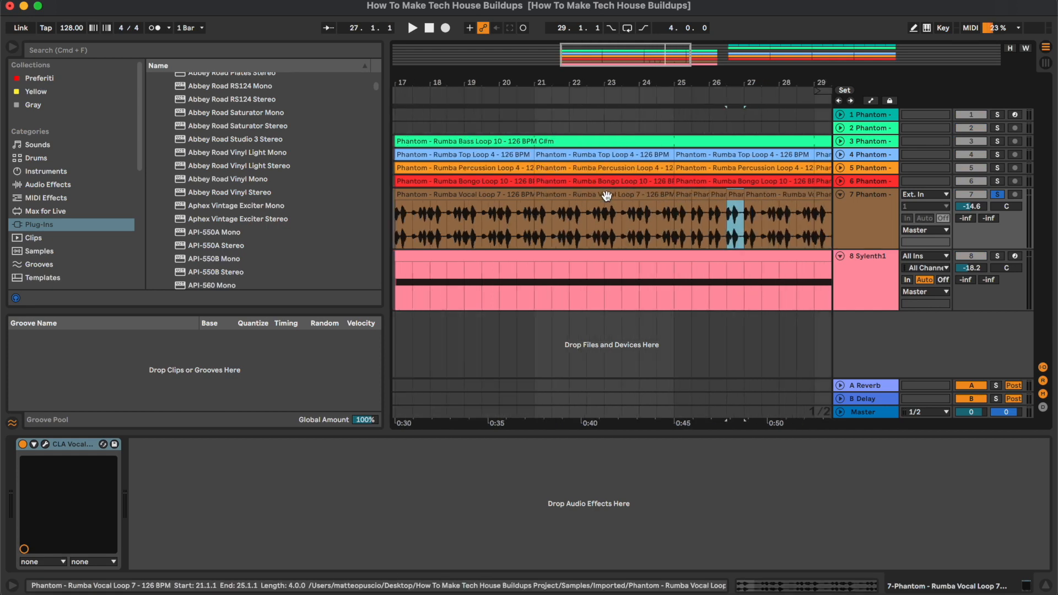
- Unsolo the vocal track, play from about bar 24, and keep duplicating the half-bar vocal slice up to bar 29
{"action": "left_click", "coordinate": [683, 216]}
{"action": "key", "text": "s"}
{"action": "key", "text": "space"}
{"action": "scroll", "coordinate": [683, 217], "scroll_direction": "right", "scroll_amount": 2}
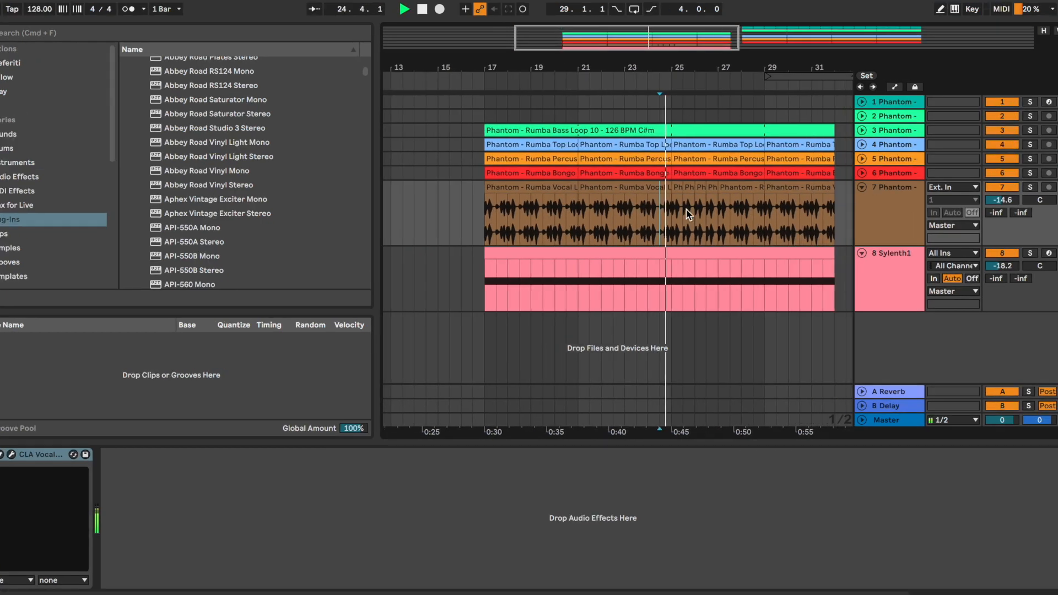
{"action": "left_click", "coordinate": [698, 194]}
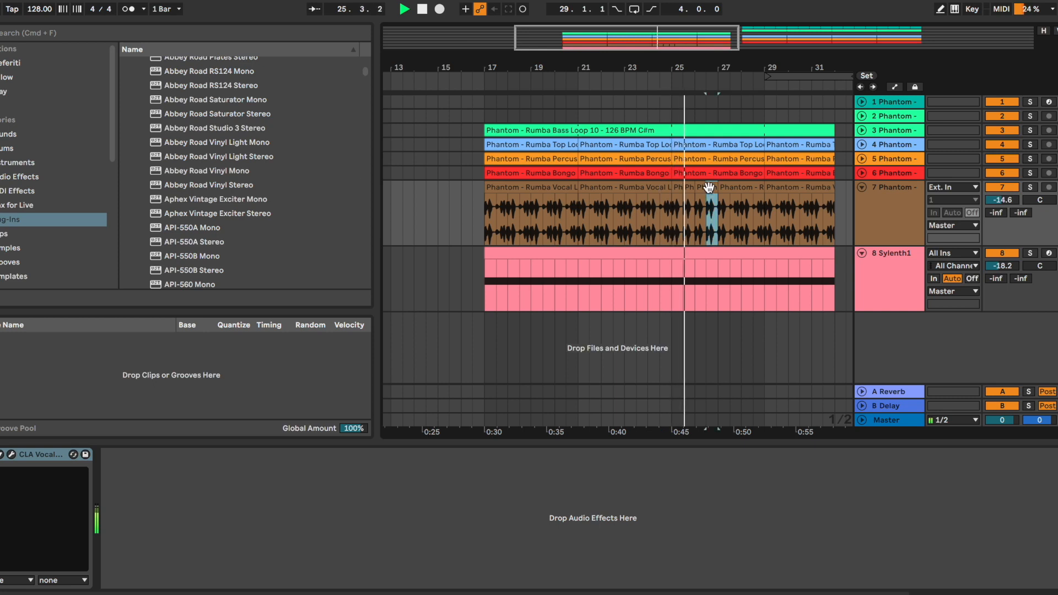
{"action": "key", "text": "plus"}
{"action": "key", "text": "plus"}
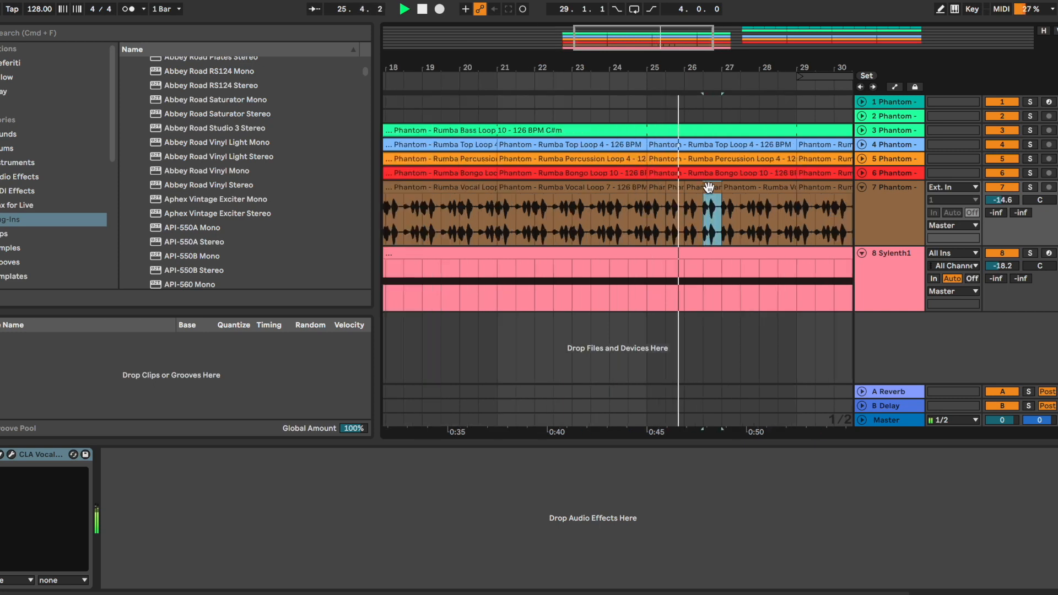
{"action": "key", "text": "super+d"}
{"action": "key", "text": "super+d"}
{"action": "key", "text": "super+d"}
{"action": "key", "text": "super+d"}
{"action": "key", "text": "super+d"}
- Repeat a one-beat slice of the vocal loop from bar 29 up to bar 31
{"action": "left_click", "coordinate": [778, 191]}
{"action": "key", "text": "super+d"}
{"action": "key", "text": "super+d"}
{"action": "key", "text": "super+d"}
{"action": "key", "text": "super+d"}
{"action": "key", "text": "super+d"}
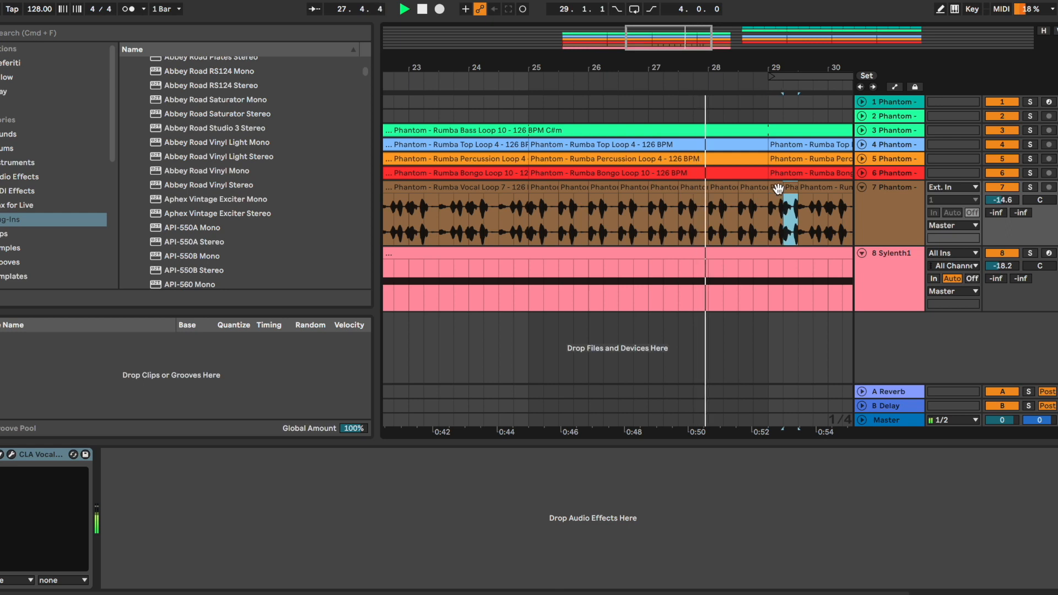
{"action": "key", "text": "super+d"}
{"action": "key", "text": "super+d"}
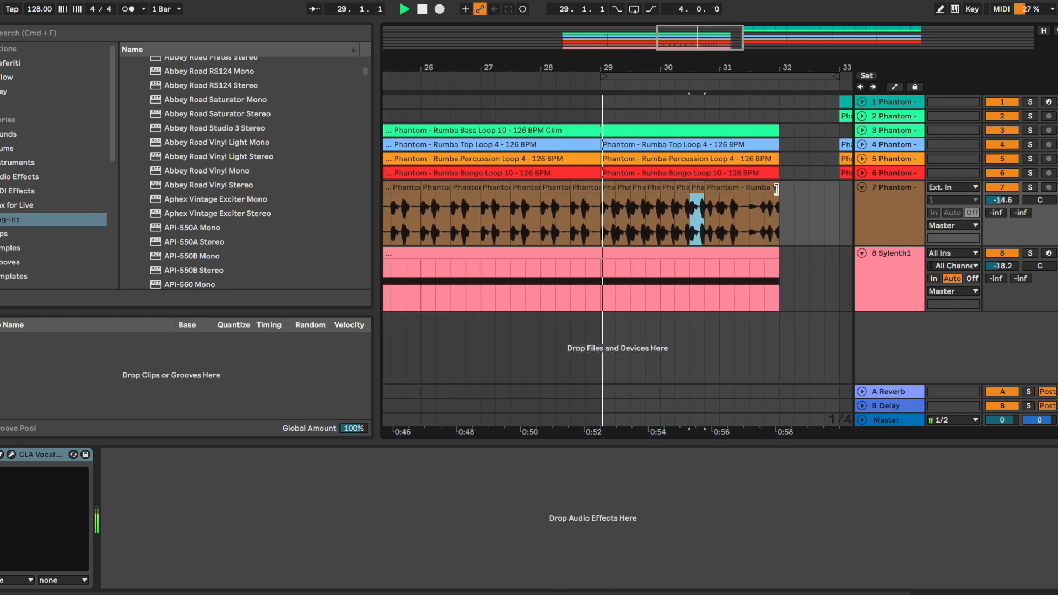
{"action": "key", "text": "plus"}
{"action": "key", "text": "plus"}
{"action": "key", "text": "super+d"}
- Split off a half-beat vocal slice at bar 31 and duplicate it until the roll reaches bar 32
{"action": "left_click", "coordinate": [751, 209]}
{"action": "key", "text": "super+e"}
{"action": "left_click", "coordinate": [742, 191]}
{"action": "key", "text": "super+d"}
{"action": "key", "text": "super+d"}
{"action": "key", "text": "super+d"}
{"action": "key", "text": "super+d"}
{"action": "key", "text": "super+d"}
{"action": "key", "text": "super+d"}
{"action": "key", "text": "super+d"}
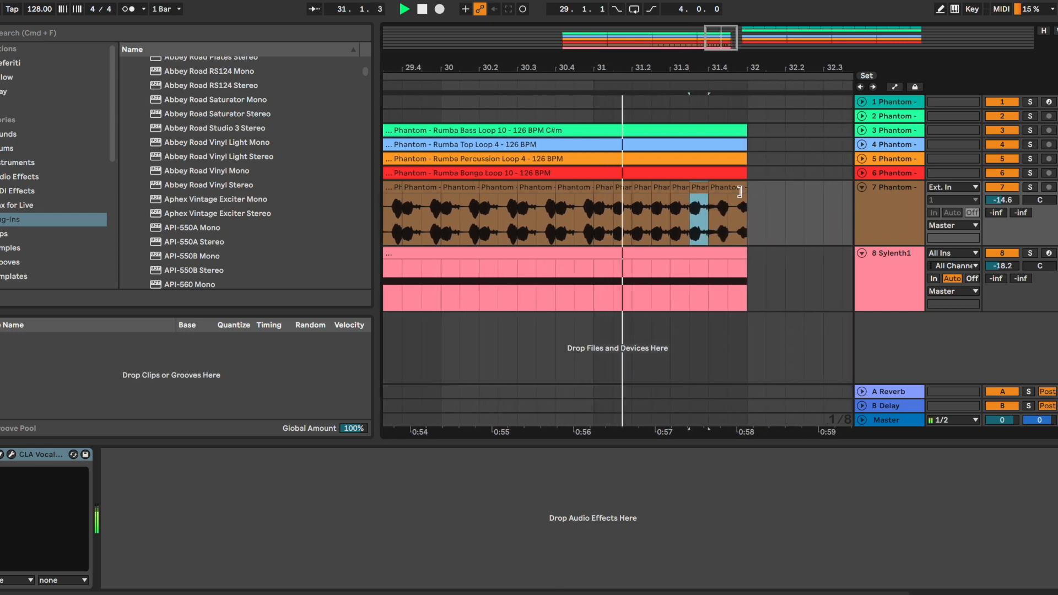
{"action": "key", "text": "minus"}
{"action": "key", "text": "minus"}
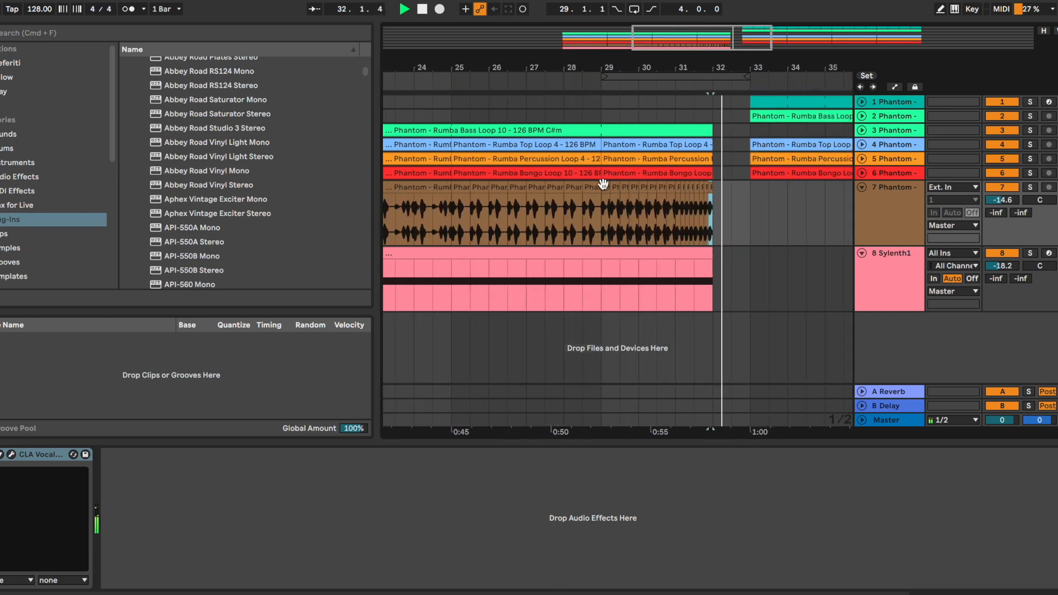
- Copy the half-bar vocal slice from bar 25 to bar 32, extend it to bar 33, and stop playback after listening
{"action": "left_click", "coordinate": [460, 191]}
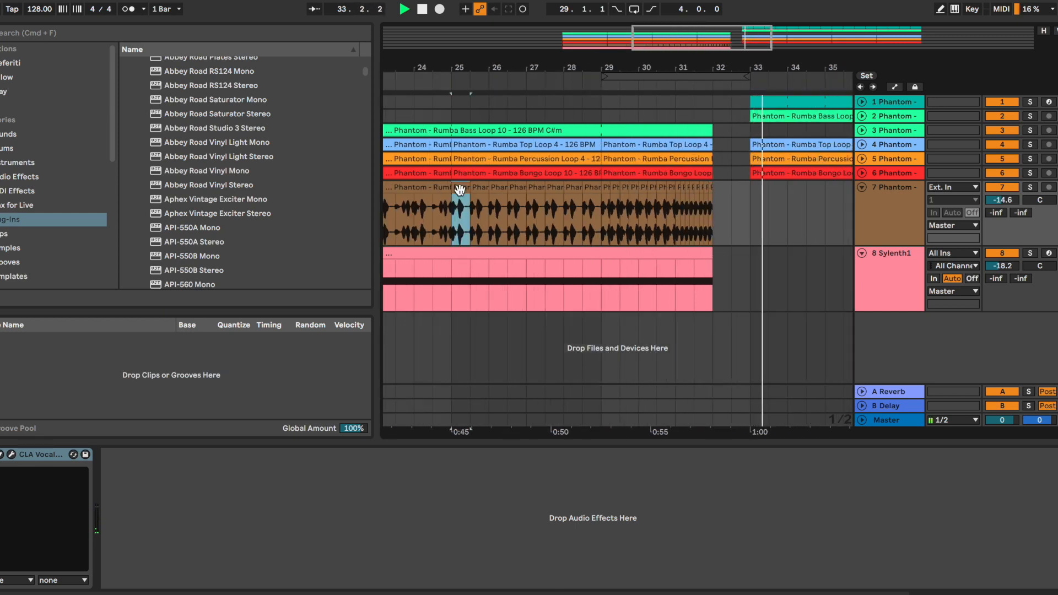
{"action": "left_click", "coordinate": [723, 200]}
{"action": "key", "text": "super+v"}
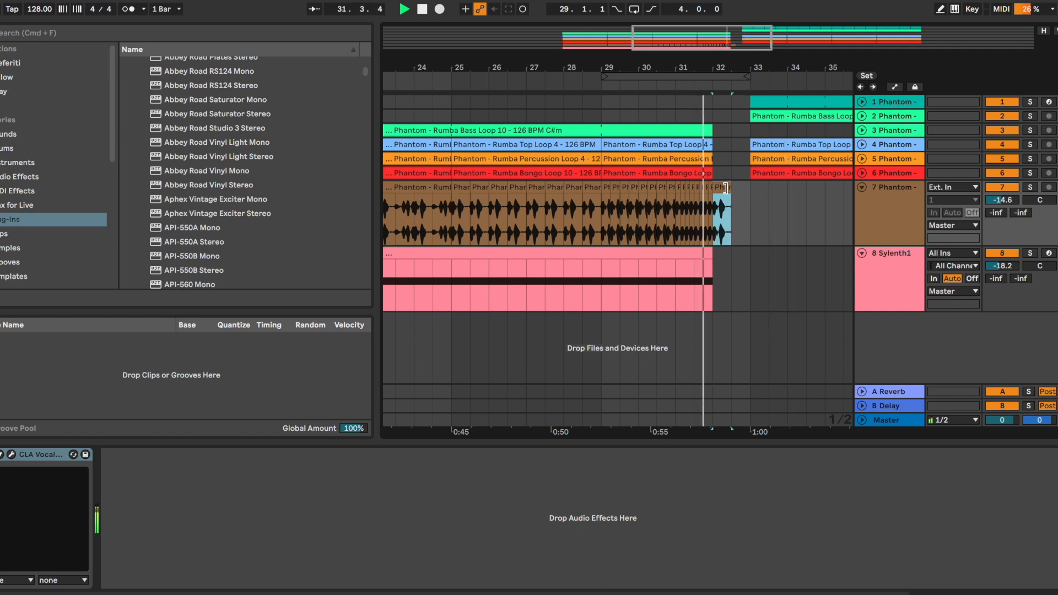
{"action": "left_click_drag", "start_coordinate": [731, 188], "coordinate": [751, 188]}
{"action": "left_click", "coordinate": [732, 213]}
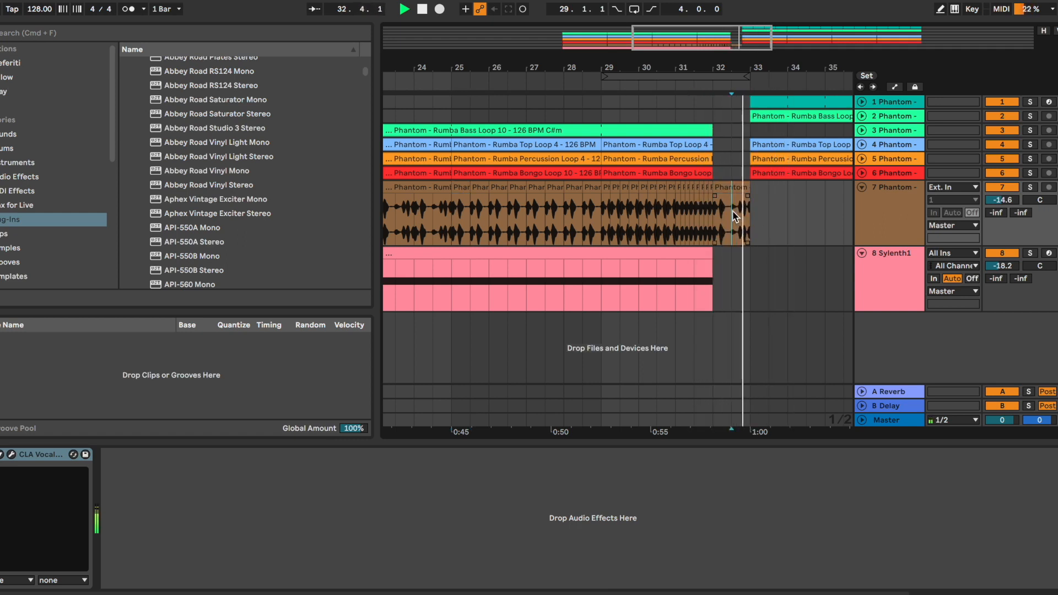
{"action": "scroll", "coordinate": [733, 212], "scroll_direction": "down", "scroll_amount": 3}
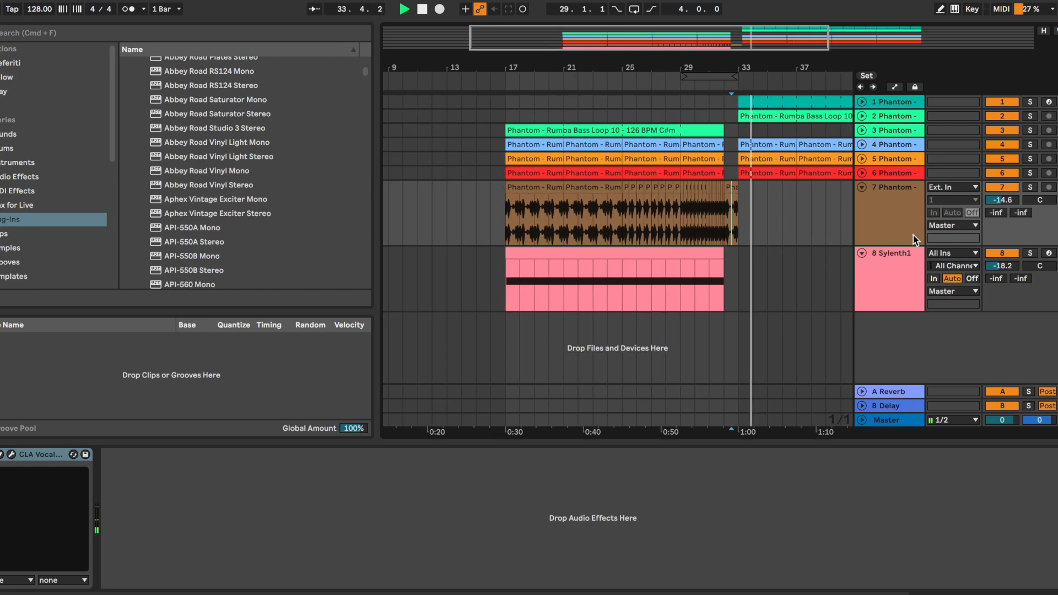
{"action": "left_click", "coordinate": [899, 217]}
{"action": "key", "text": "space"}
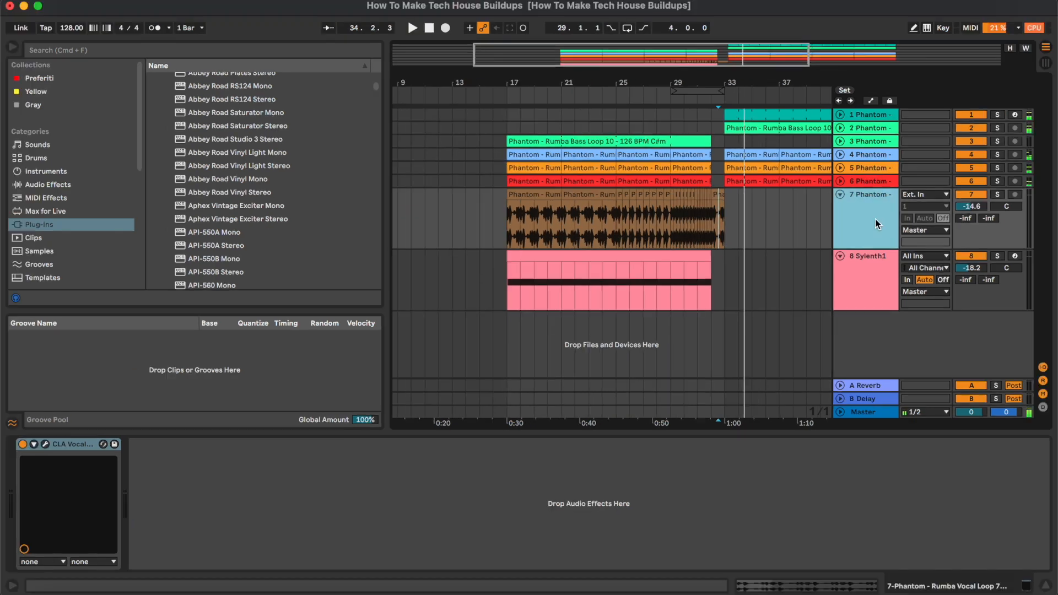
- Insert a new MIDI track below Sylenth1 and create an empty MIDI clip on it from bar 17 to bar 32
{"action": "left_click", "coordinate": [866, 260]}
{"action": "key", "text": "super+shift+t"}
{"action": "left_click_drag", "start_coordinate": [508, 321], "coordinate": [714, 339]}
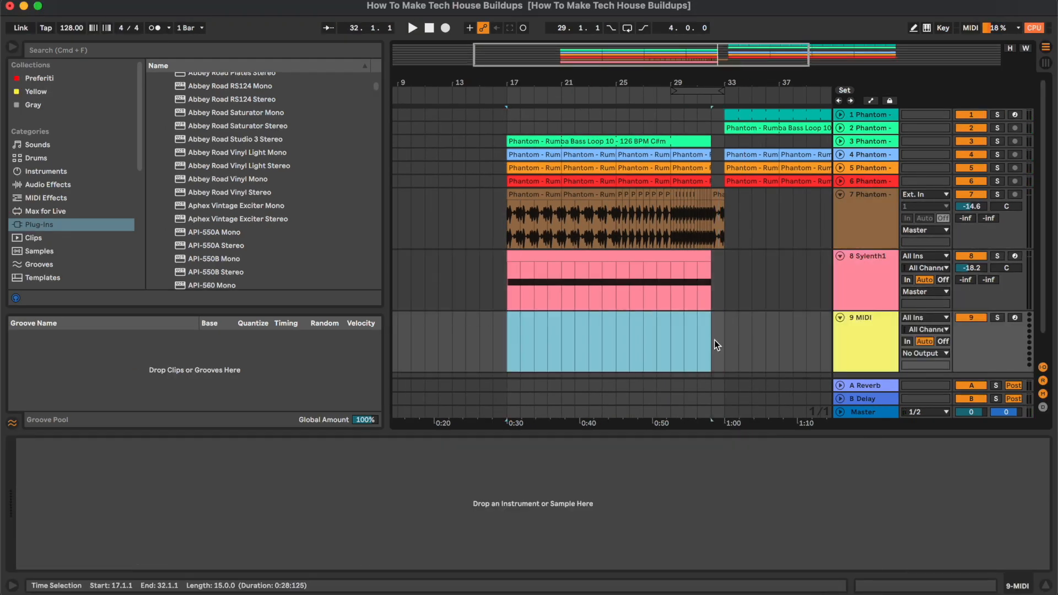
{"action": "key", "text": "super+shift+m"}
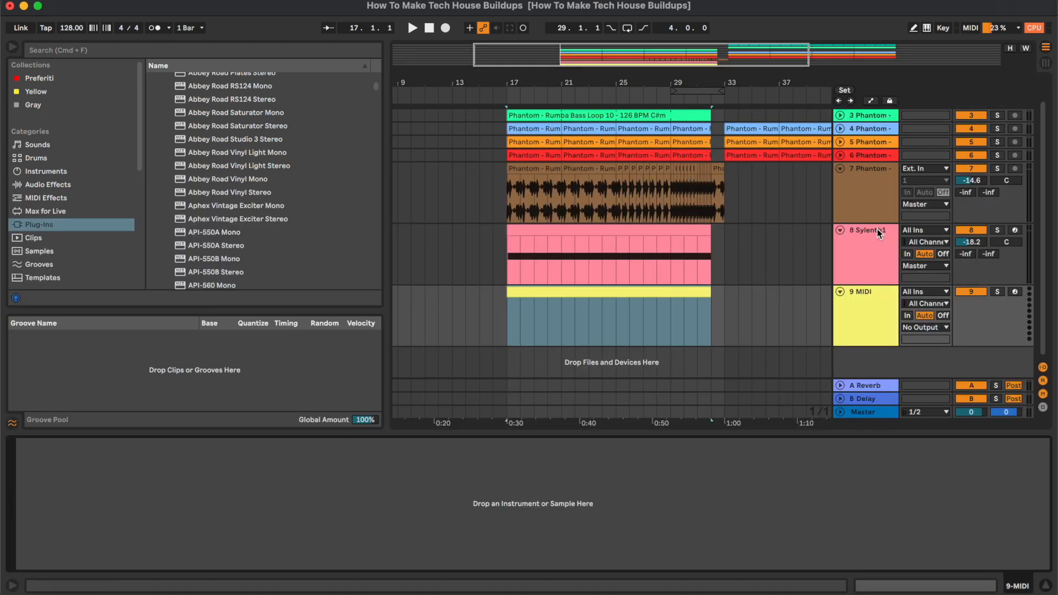
- Browse the Phantom - Rumba sample pack to its drum one-shots and open the Snares folder
{"action": "scroll", "coordinate": [98, 230], "scroll_direction": "down", "scroll_amount": 6}
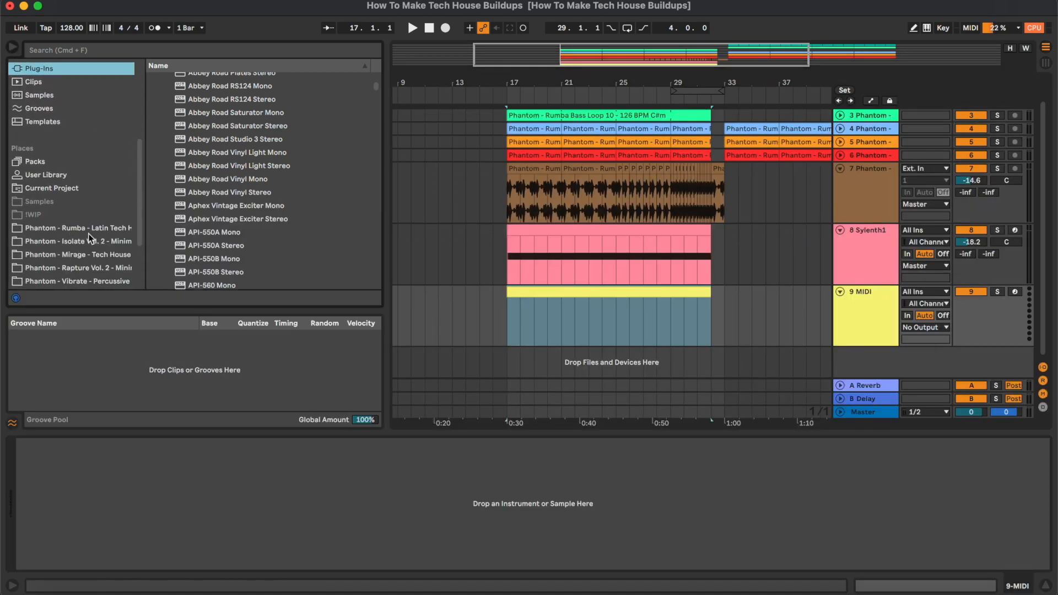
{"action": "left_click", "coordinate": [100, 227]}
{"action": "left_click", "coordinate": [152, 132]}
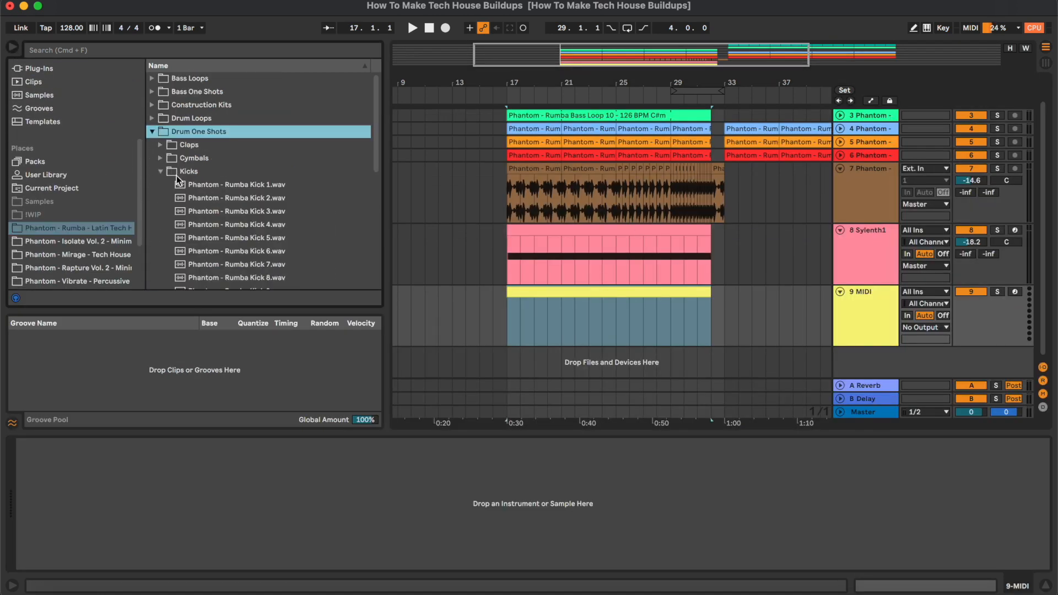
{"action": "left_click", "coordinate": [160, 171]}
{"action": "left_click", "coordinate": [162, 200]}
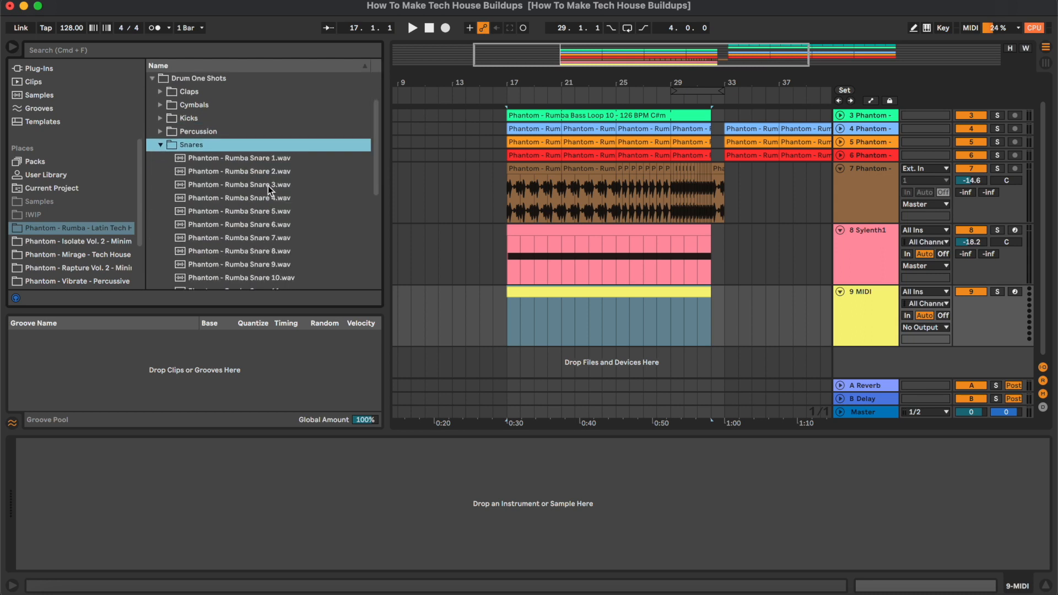
- Audition several Rumba snares and load Phantom - Rumba Snare 3 as the instrument of the new MIDI track
{"action": "left_click", "coordinate": [267, 184]}
{"action": "key", "text": "Down"}
{"action": "key", "text": "Down"}
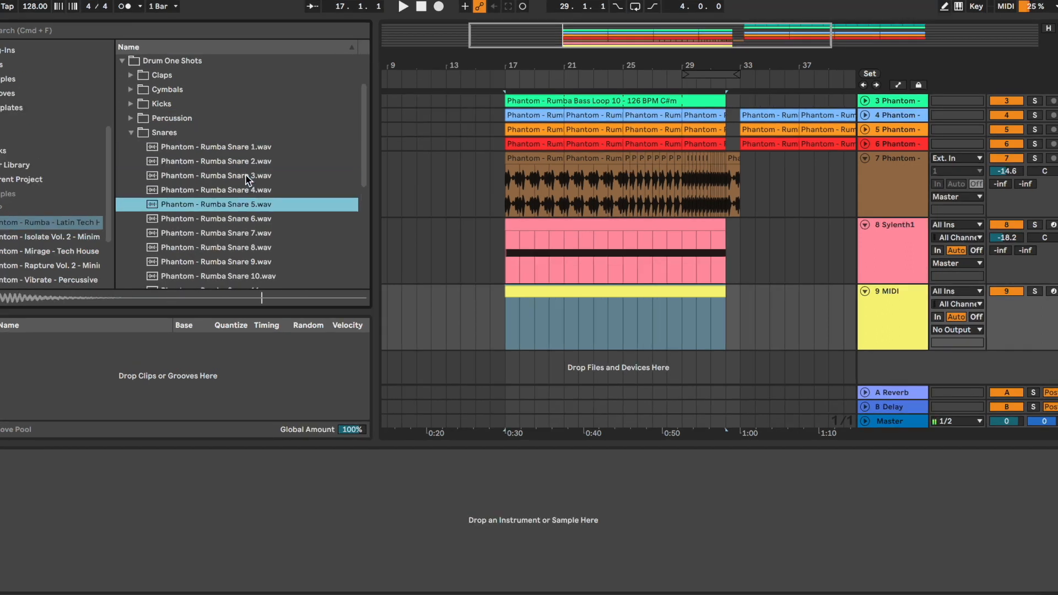
{"action": "key", "text": "Up"}
{"action": "key", "text": "Up"}
{"action": "left_click_drag", "start_coordinate": [246, 175], "coordinate": [353, 505]}
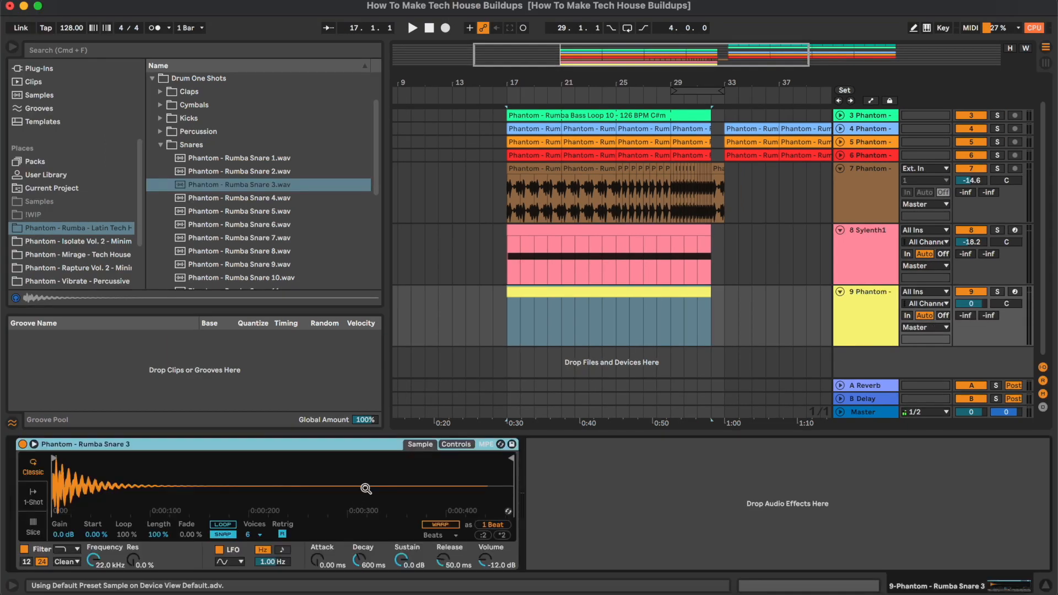
- Open the empty snare clip, add a sixteenth-note C3 at its start and duplicate it
{"action": "double_click", "coordinate": [560, 295]}
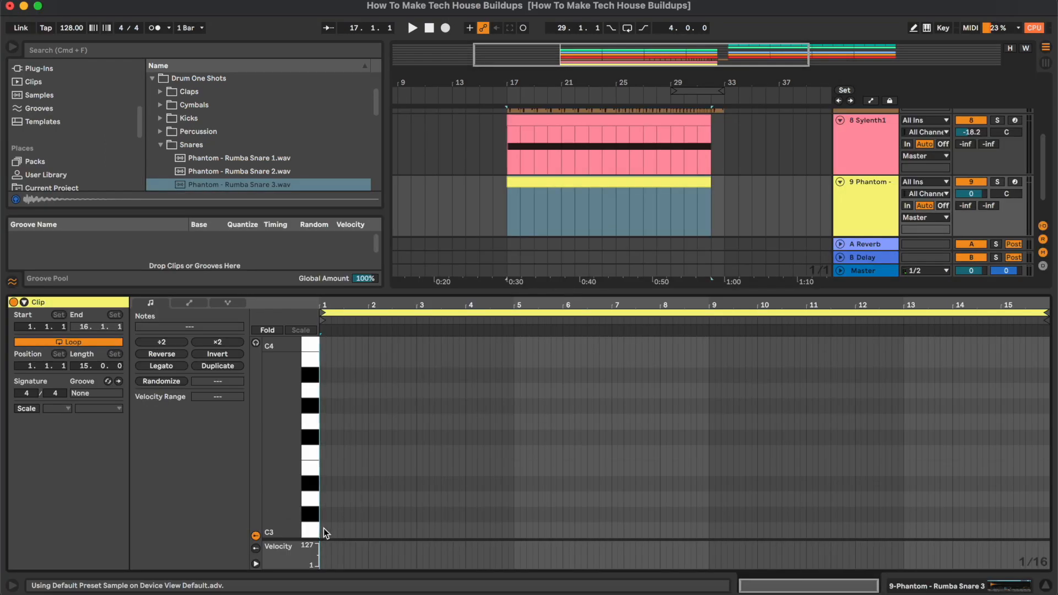
{"action": "double_click", "coordinate": [328, 528]}
{"action": "key", "text": "plus"}
{"action": "left_click_drag", "start_coordinate": [360, 521], "coordinate": [337, 519]}
{"action": "key", "text": "super+d"}
- Duplicate the sixteenth-note C3 snare hits in growing groups until they fill the whole 15-bar clip
{"action": "left_click_drag", "start_coordinate": [421, 526], "coordinate": [310, 491]}
{"action": "key", "text": "super+d"}
{"action": "key", "text": "super+d"}
{"action": "key", "text": "super+d"}
{"action": "key", "text": "super+d"}
{"action": "key", "text": "super+d"}
{"action": "key", "text": "super+d"}
{"action": "key", "text": "super+d"}
{"action": "key", "text": "super+d"}
{"action": "key", "text": "super+d"}
{"action": "key", "text": "super+d"}
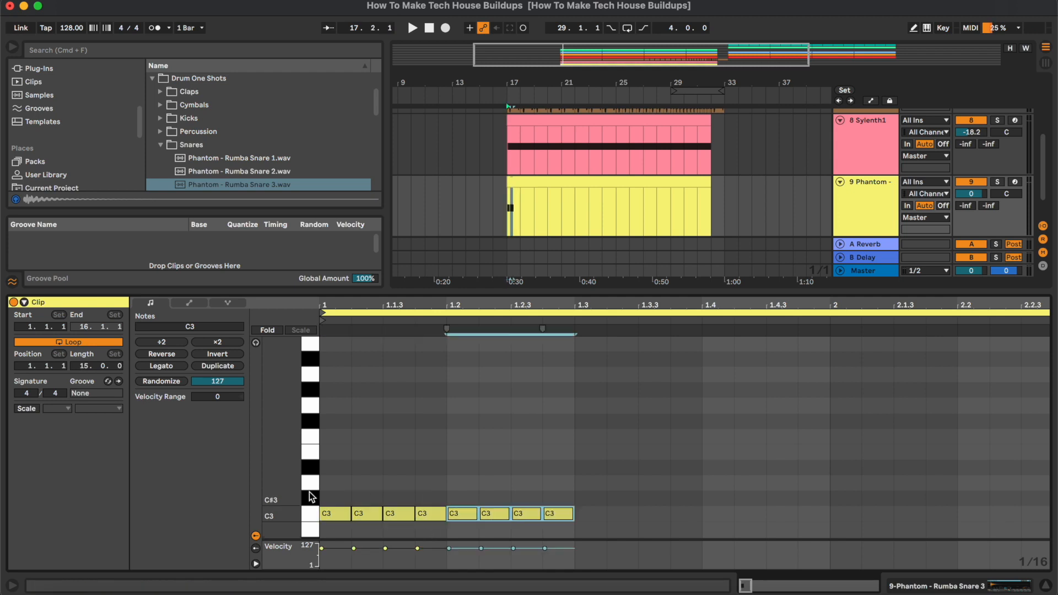
{"action": "key", "text": "super+d"}
{"action": "key", "text": "super+d"}
{"action": "key", "text": "super+d"}
{"action": "left_click", "coordinate": [759, 461]}
{"action": "key", "text": "super+a"}
{"action": "key", "text": "super+d"}
- Play the snare track soloed and lower its volume to -14.1 dB
{"action": "left_click", "coordinate": [609, 220]}
{"action": "key", "text": "space"}
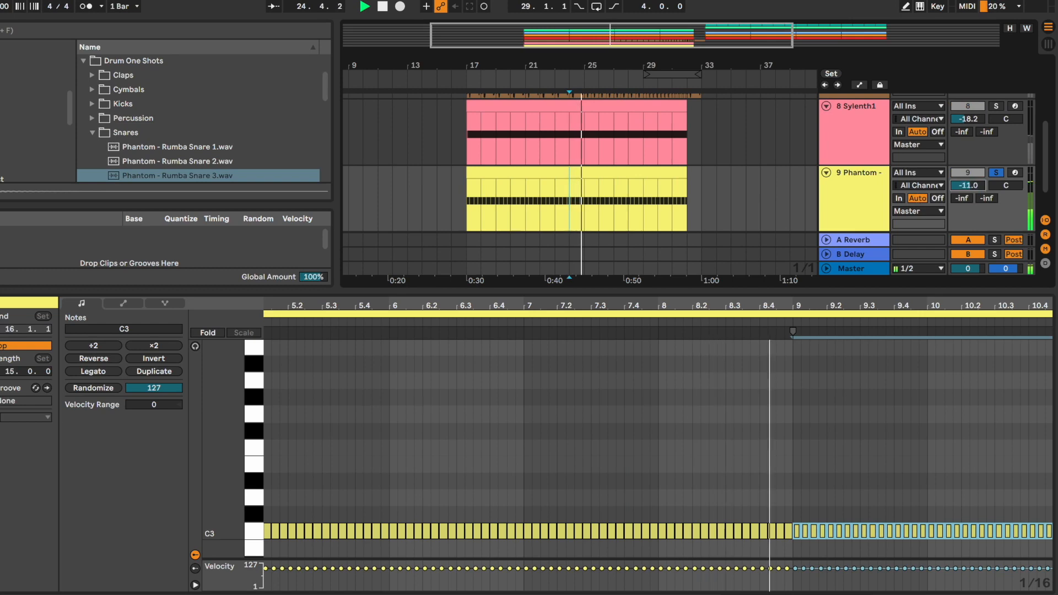
{"action": "left_click_drag", "start_coordinate": [969, 186], "coordinate": [969, 194]}
{"action": "key", "text": "space"}
- Enlarge the snare clip's velocity lane and draw a rising velocity ramp over all notes, from about 10 to about 107
{"action": "left_click", "coordinate": [635, 174]}
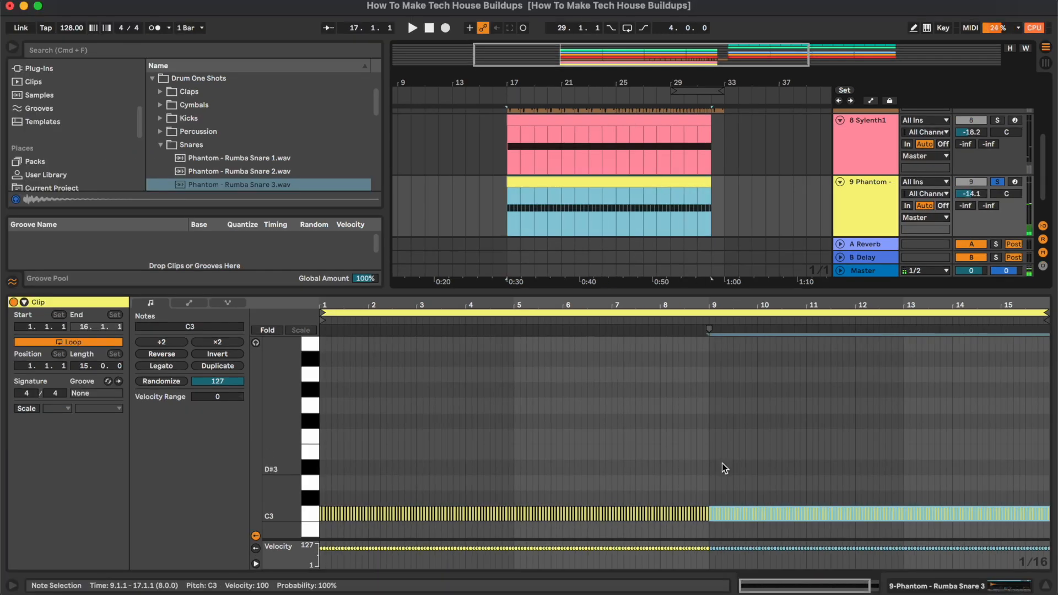
{"action": "left_click", "coordinate": [728, 469]}
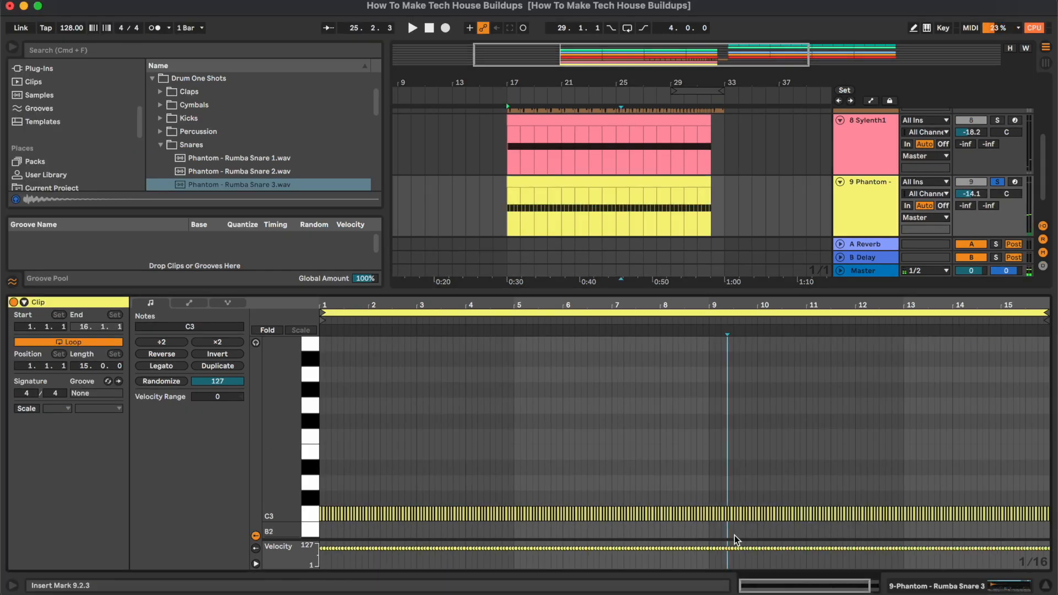
{"action": "left_click_drag", "start_coordinate": [733, 539], "coordinate": [733, 408]}
{"action": "left_click", "coordinate": [723, 524]}
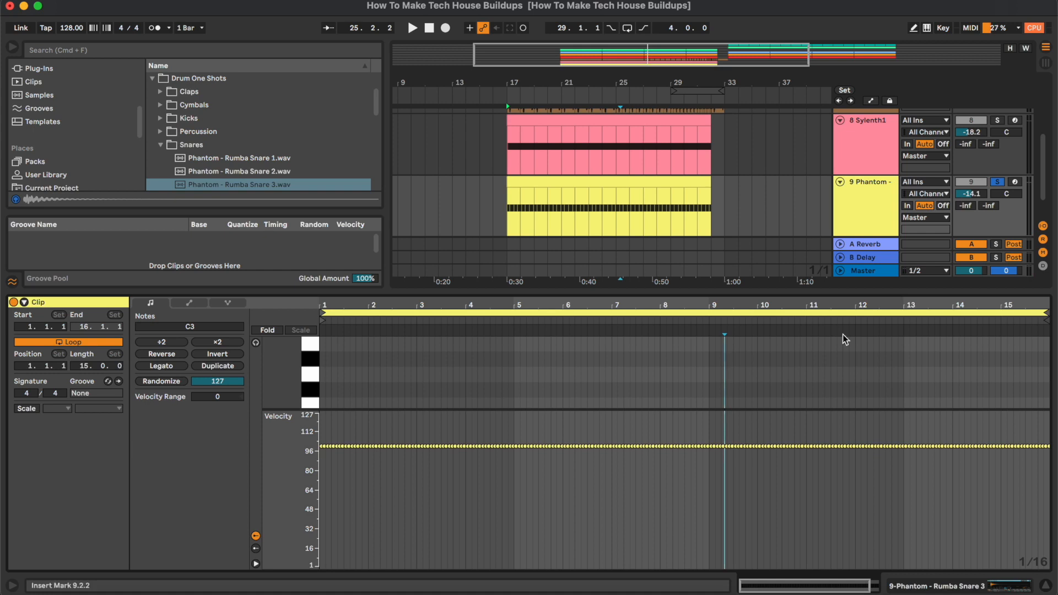
{"action": "scroll", "coordinate": [722, 163], "scroll_direction": "up", "scroll_amount": 3}
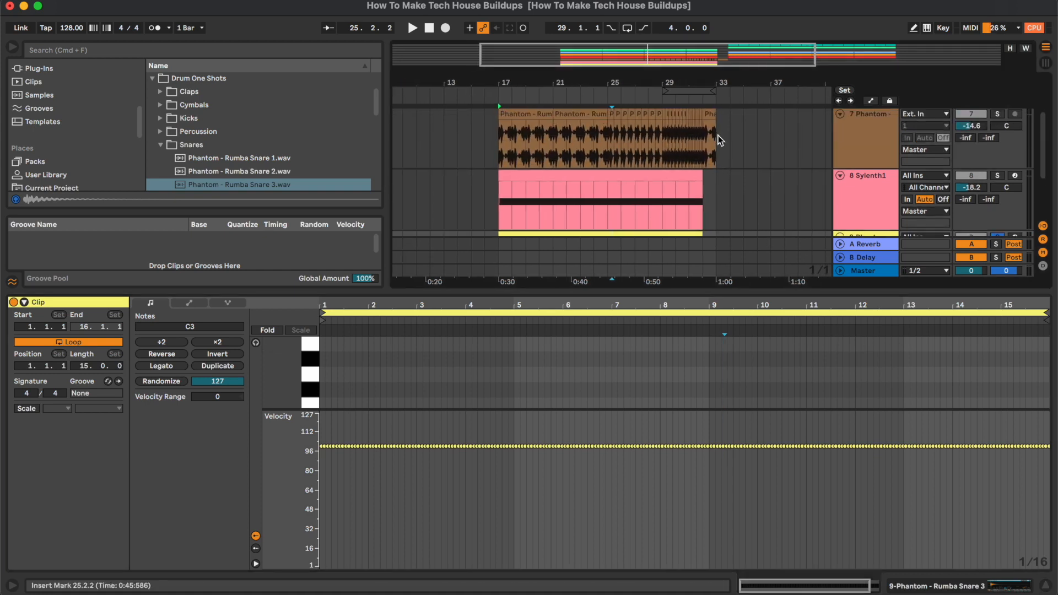
{"action": "scroll", "coordinate": [723, 181], "scroll_direction": "down", "scroll_amount": 3}
{"action": "left_click", "coordinate": [732, 167]}
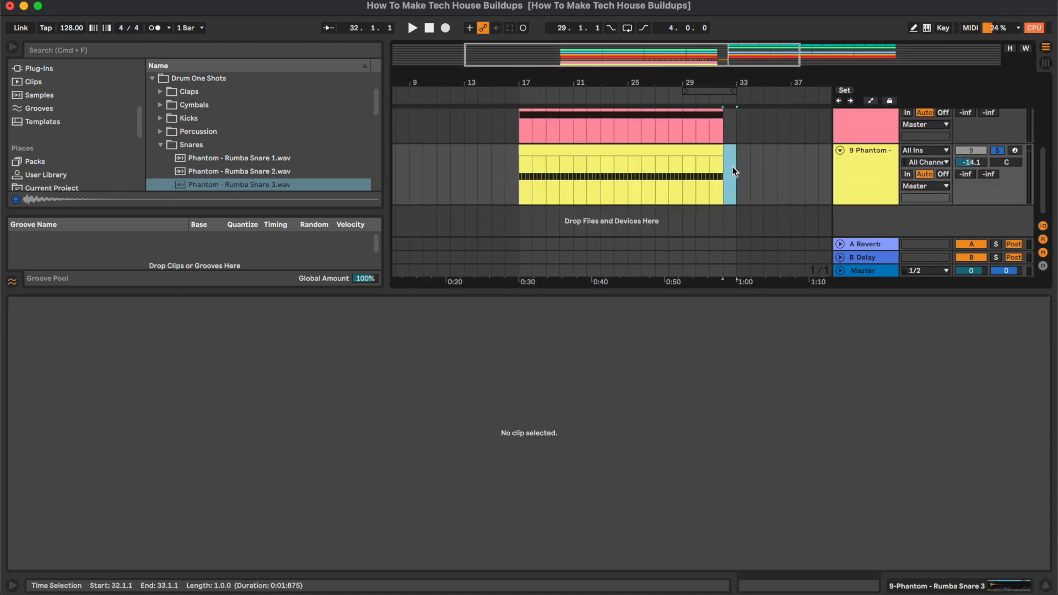
{"action": "left_click", "coordinate": [706, 153]}
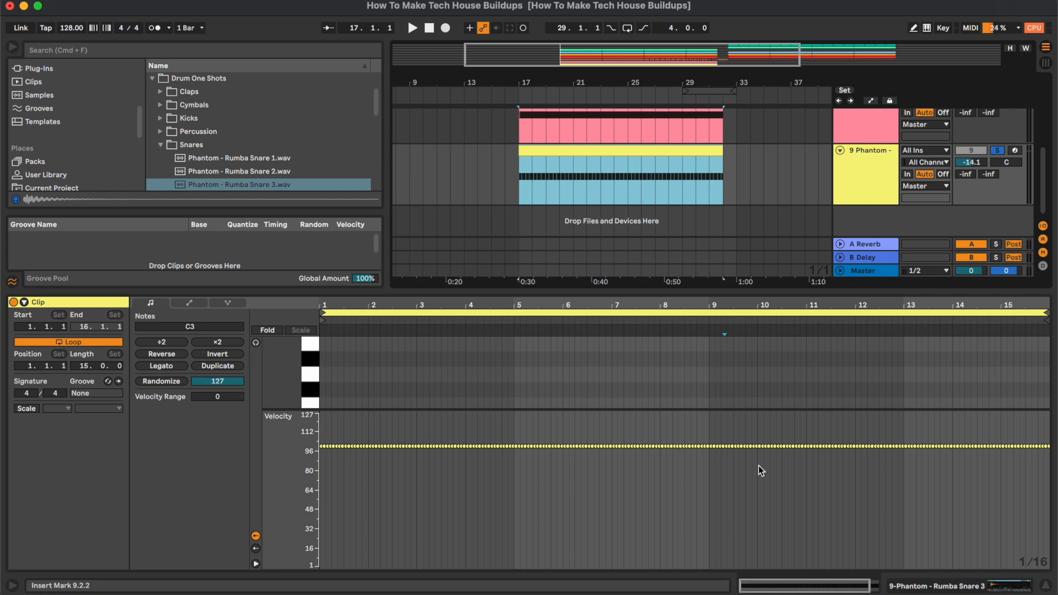
{"action": "scroll", "coordinate": [783, 376], "scroll_direction": "down", "scroll_amount": 5}
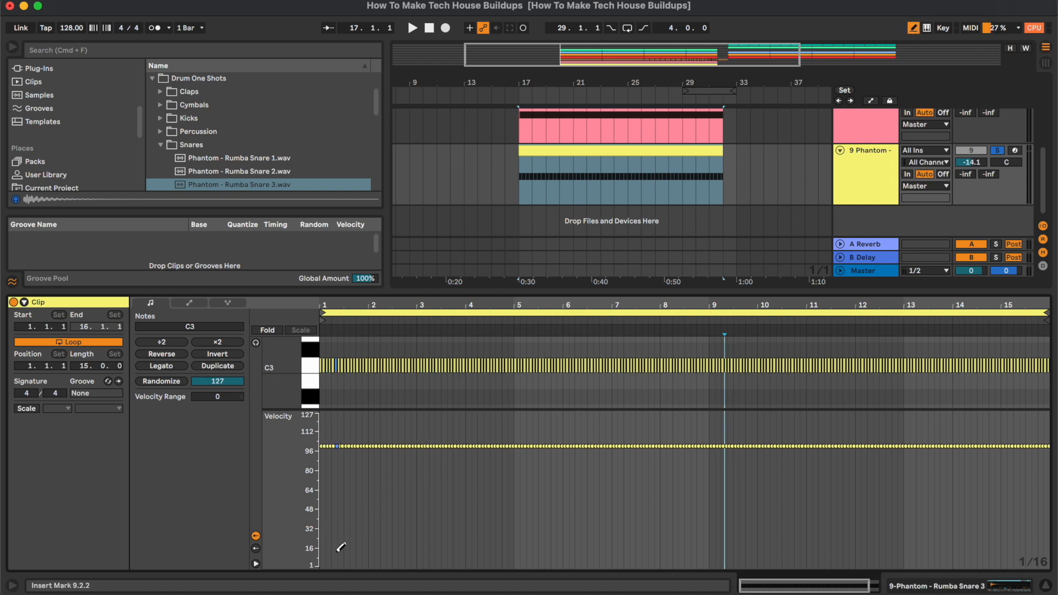
{"action": "left_click_drag", "start_coordinate": [325, 554], "coordinate": [827, 479]}
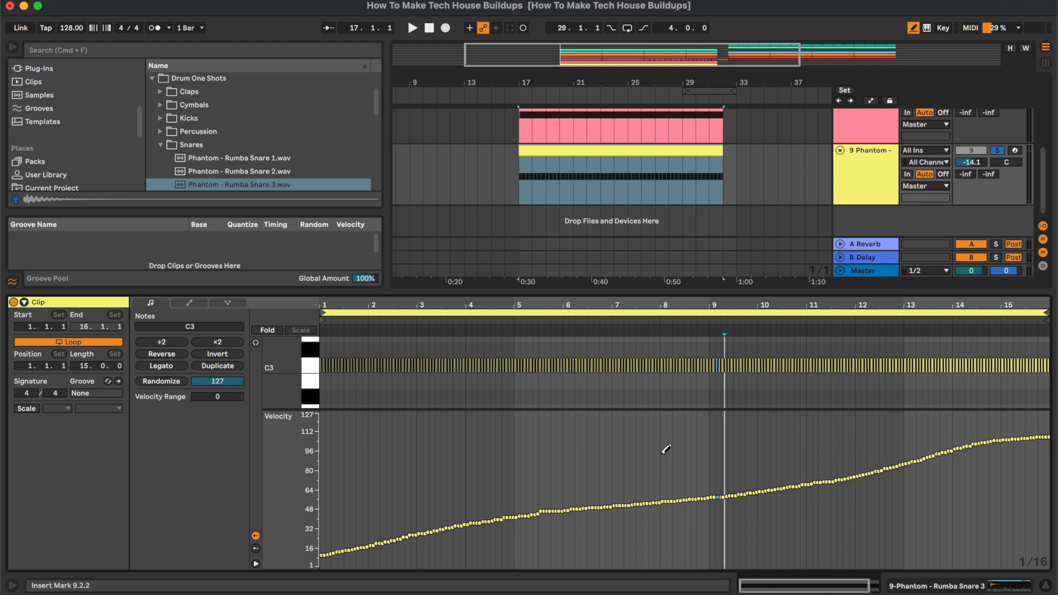
- Play the buildup with the clip editor closed and draw mode off, and set the snare track's volume to -13.5 dB
{"action": "key", "text": "space"}
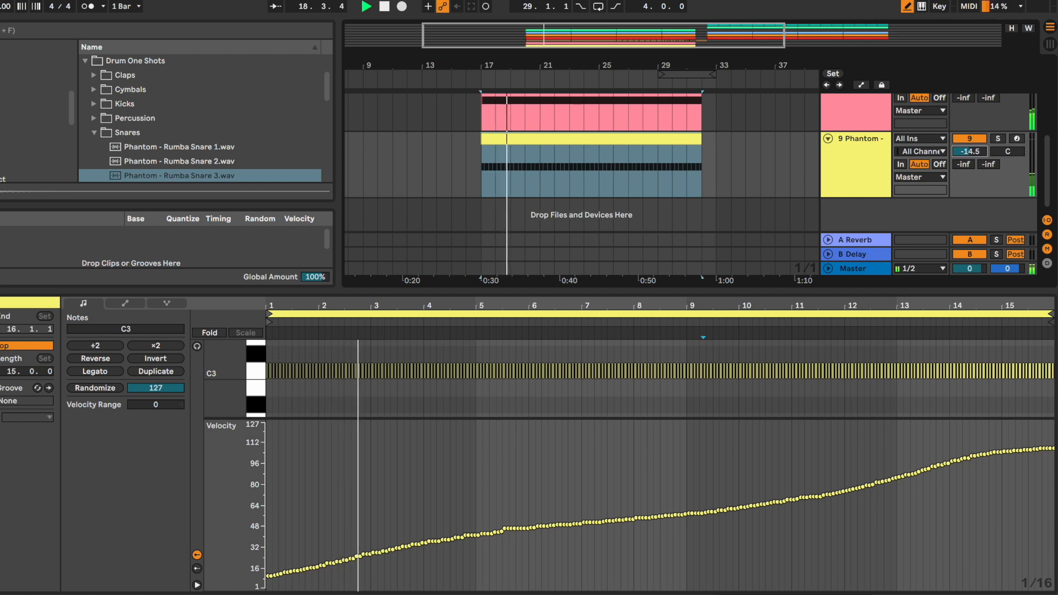
{"action": "key", "text": "super+alt+l"}
{"action": "left_click", "coordinate": [908, 6]}
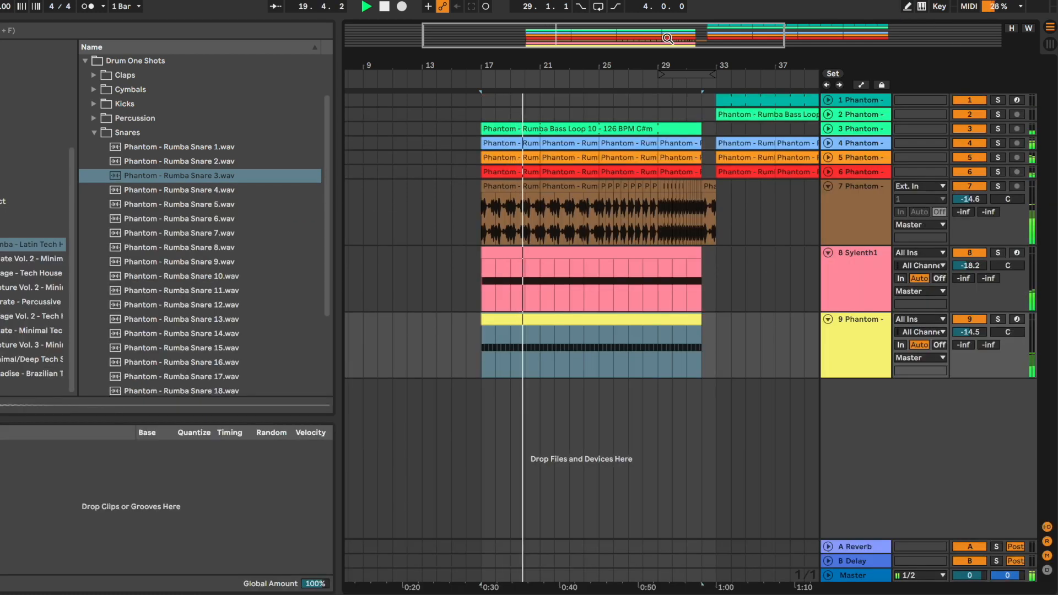
{"action": "left_click_drag", "start_coordinate": [668, 37], "coordinate": [665, 46]}
{"action": "left_click", "coordinate": [566, 353]}
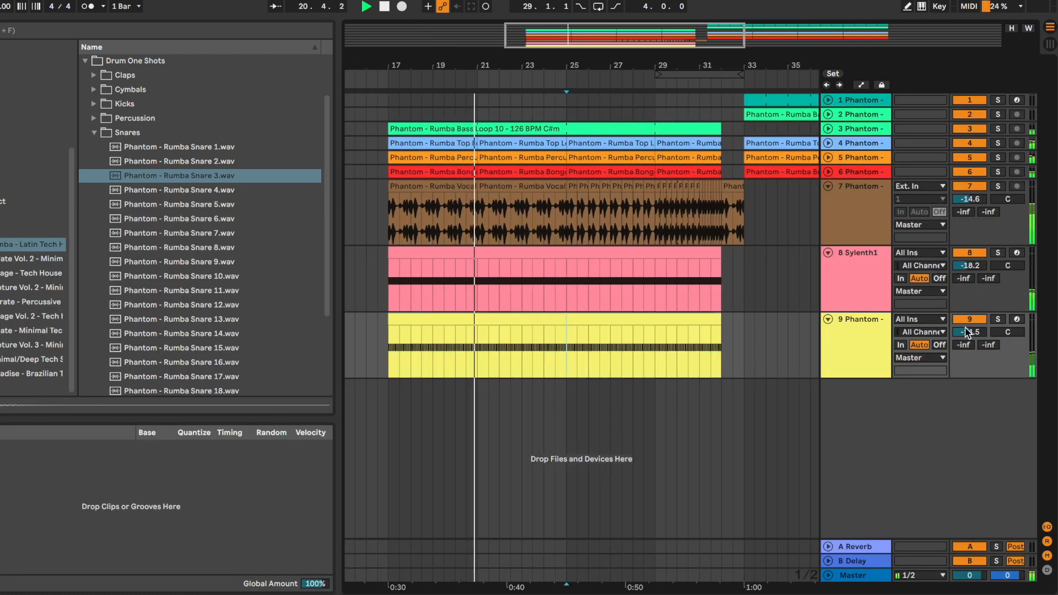
{"action": "left_click", "coordinate": [94, 133]}
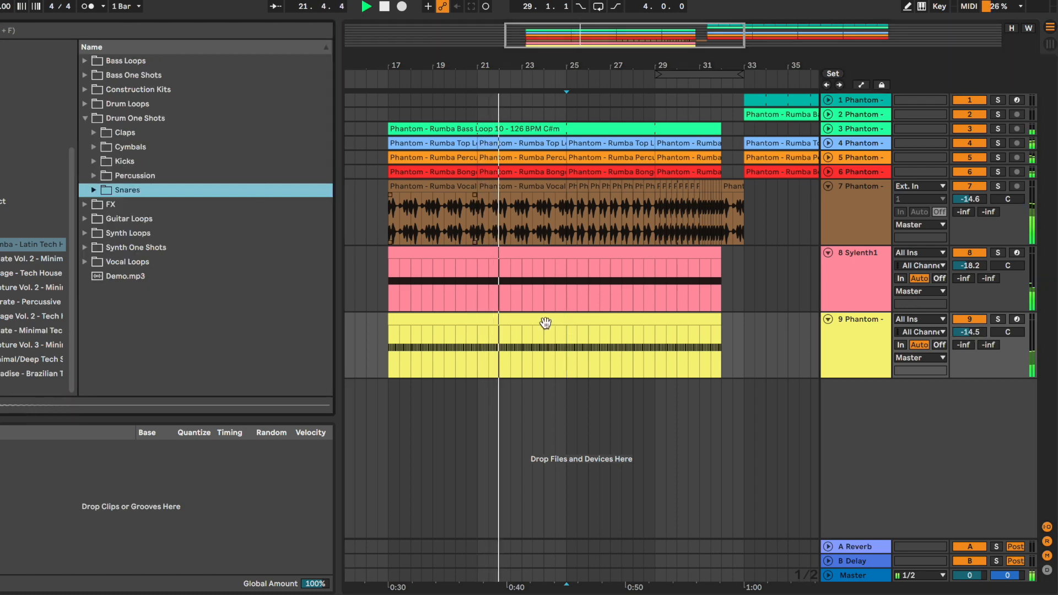
{"action": "left_click", "coordinate": [567, 354]}
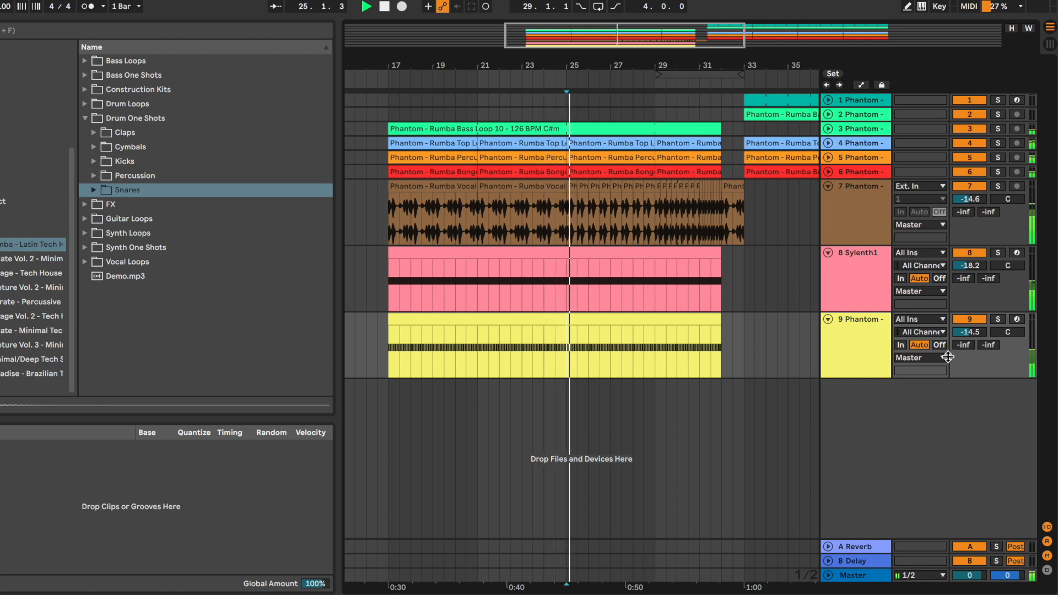
{"action": "scroll", "coordinate": [968, 338], "scroll_direction": "up", "scroll_amount": 1}
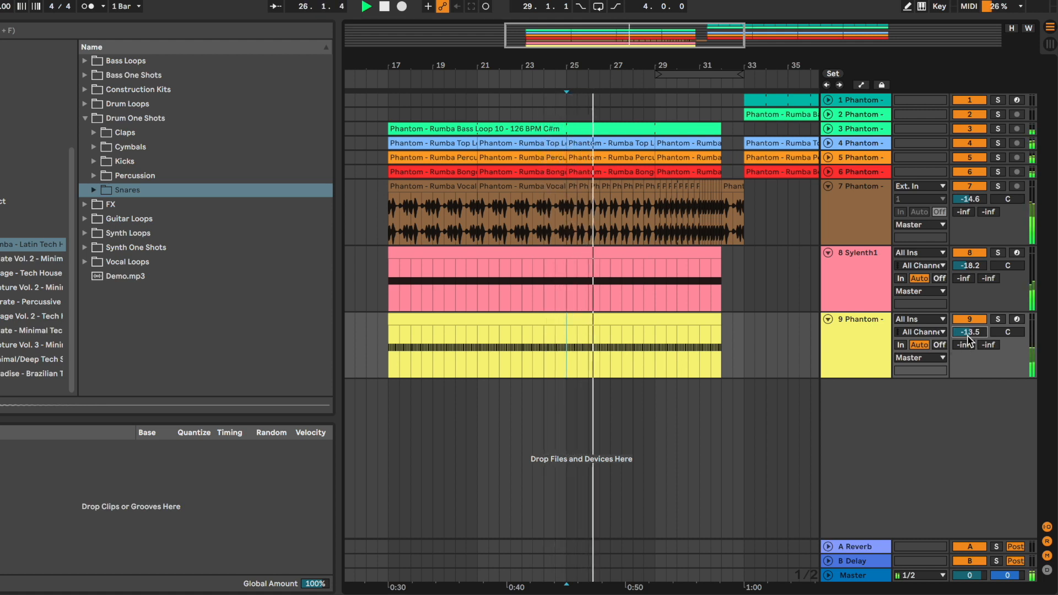
- Move the start of the Sylenth1 pitch automation rise to bar 25 and play the buildup into the drop
{"action": "left_click", "coordinate": [888, 288]}
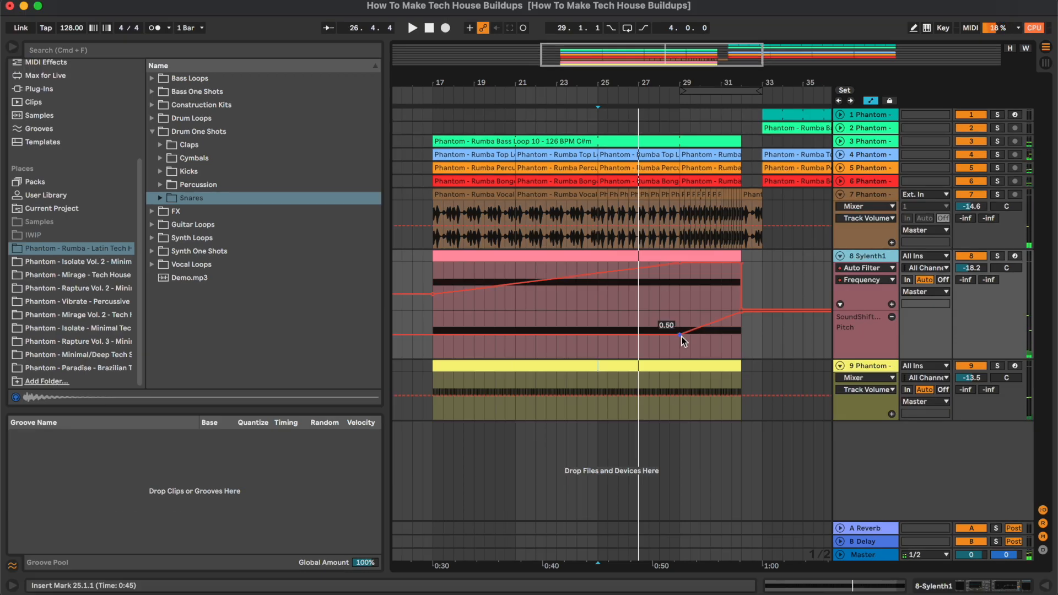
{"action": "left_click", "coordinate": [680, 335]}
{"action": "left_click_drag", "start_coordinate": [680, 336], "coordinate": [598, 335]}
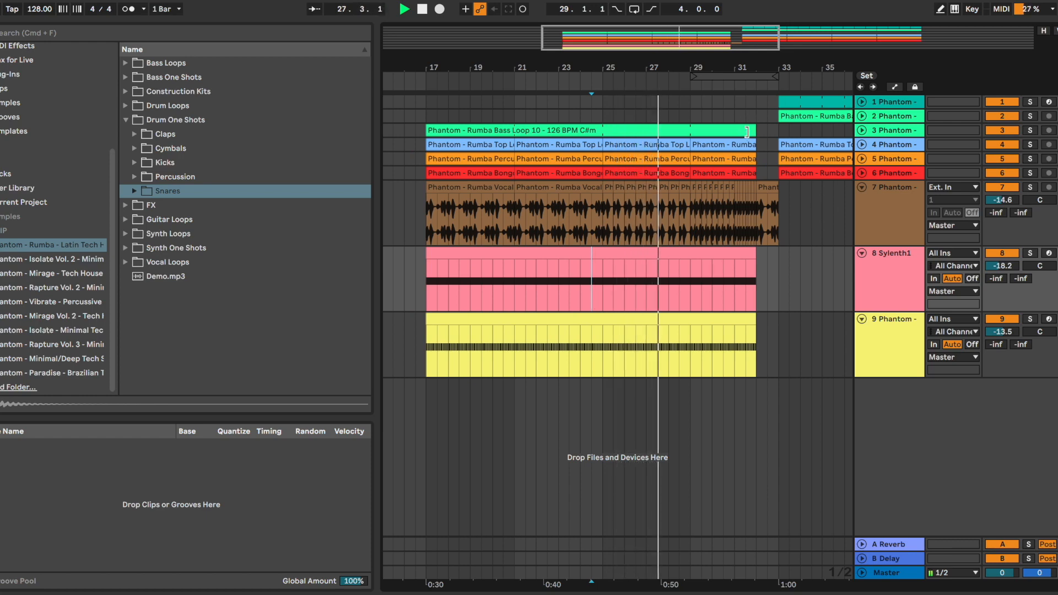
{"action": "mouse_move", "coordinate": [747, 133]}
{"action": "left_mouse_down"}
{"action": "mouse_move", "coordinate": [687, 124]}
{"action": "mouse_move", "coordinate": [758, 128]}
{"action": "left_mouse_up"}
{"action": "left_click", "coordinate": [760, 143]}
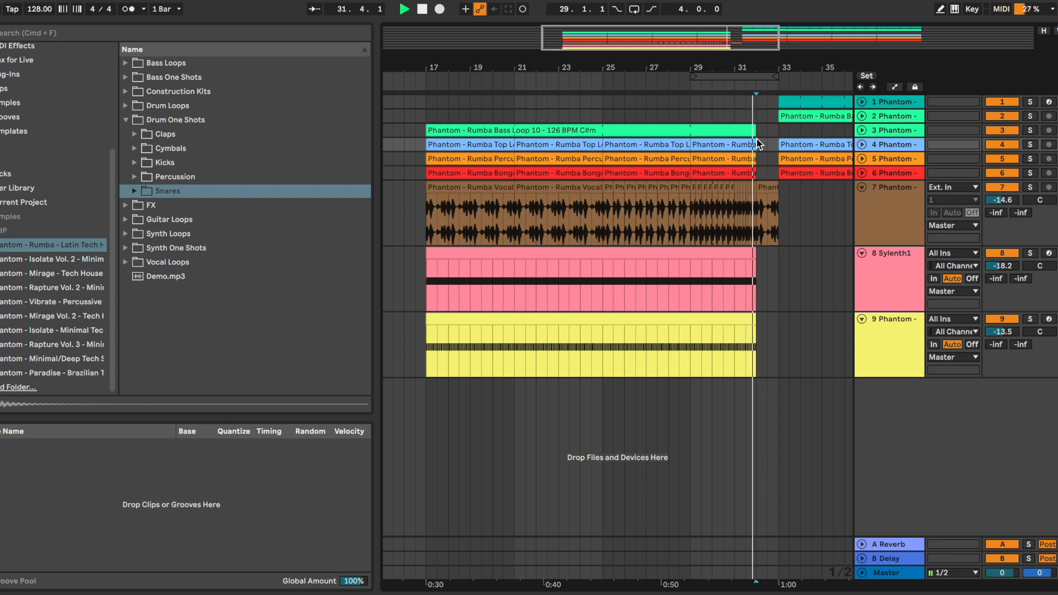
- Insert a new audio track below the snare track and open the pack's Crashes folder under Cymbals
{"action": "left_click", "coordinate": [892, 356]}
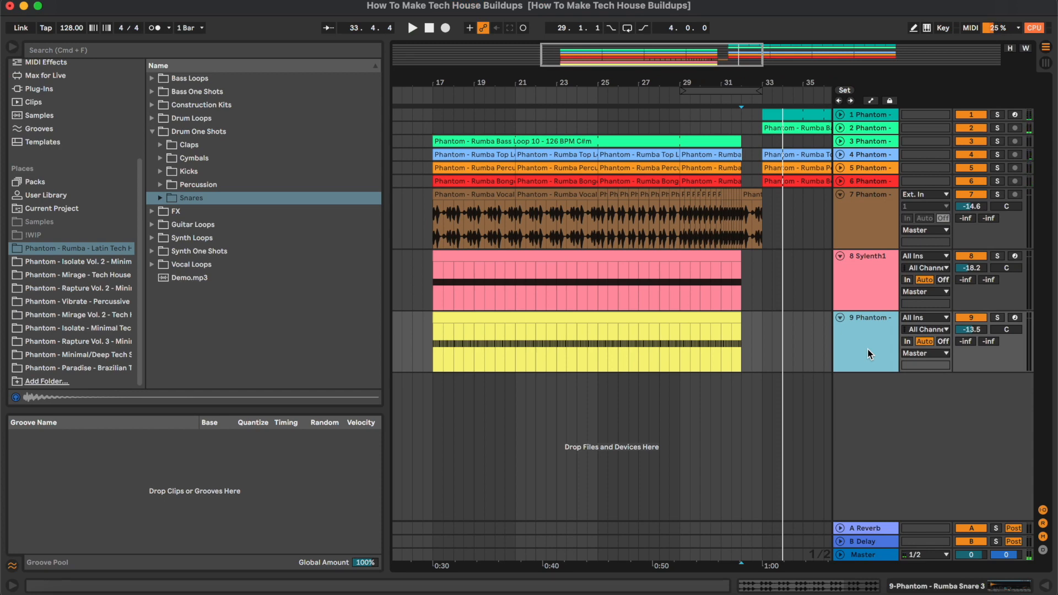
{"action": "key", "text": "super+t"}
{"action": "left_click", "coordinate": [205, 156]}
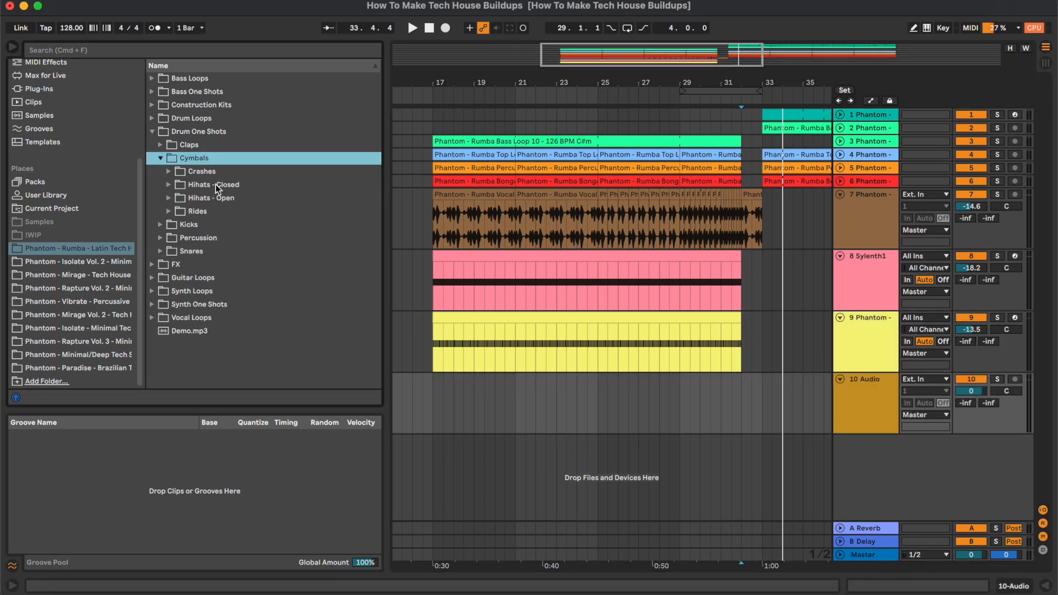
{"action": "key", "text": "Down"}
{"action": "key", "text": "Right"}
- Audition the crashes, place Phantom - Rumba Crash 3 at bar 25 on the new audio track and set its volume to -13.6 dB
{"action": "left_click", "coordinate": [600, 216]}
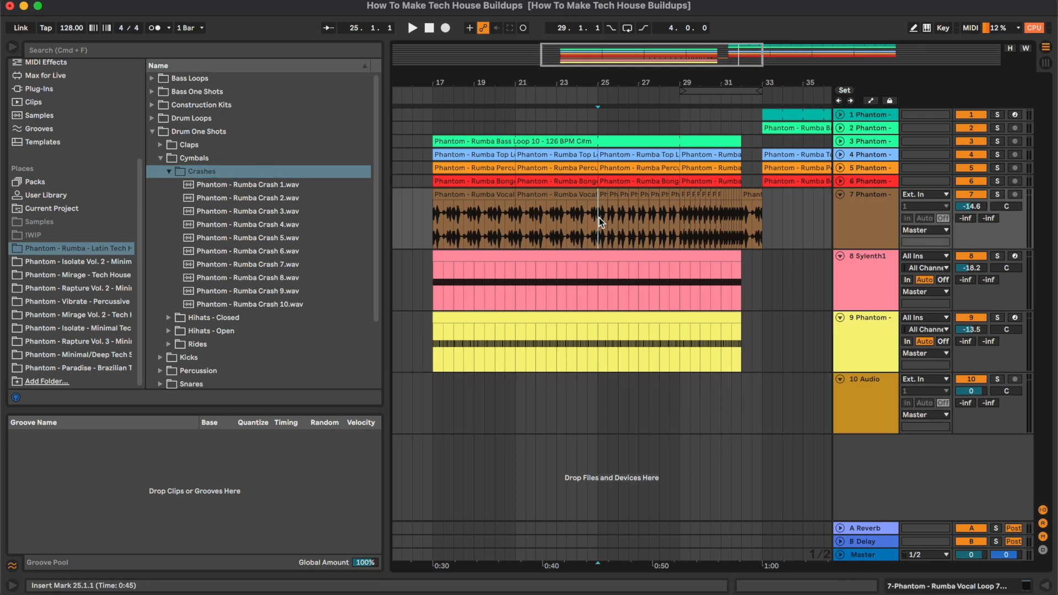
{"action": "left_click", "coordinate": [295, 198]}
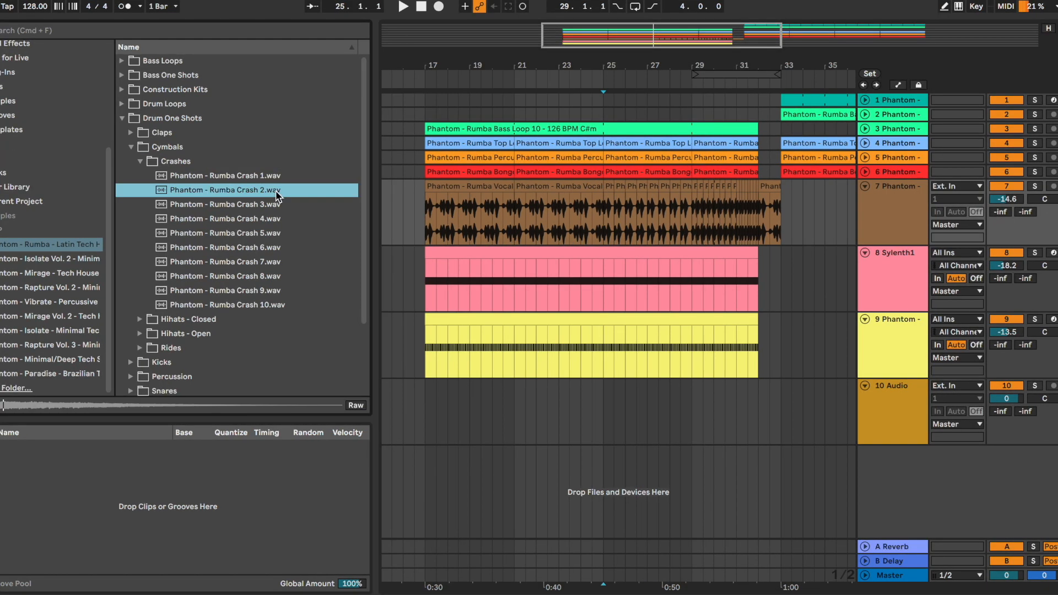
{"action": "key", "text": "Down"}
{"action": "left_click_drag", "start_coordinate": [242, 206], "coordinate": [604, 406]}
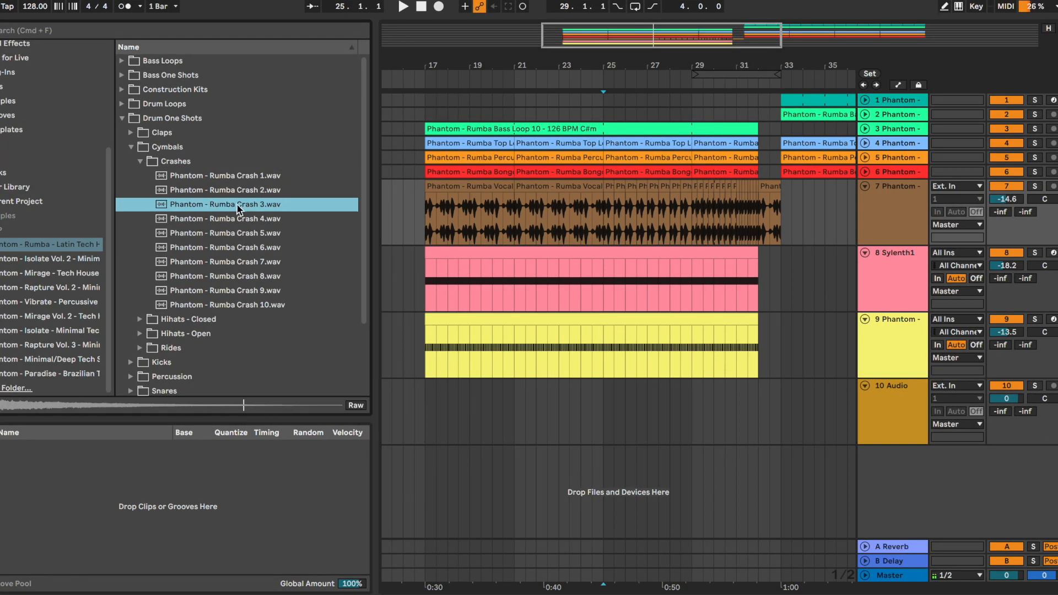
{"action": "key", "text": "z"}
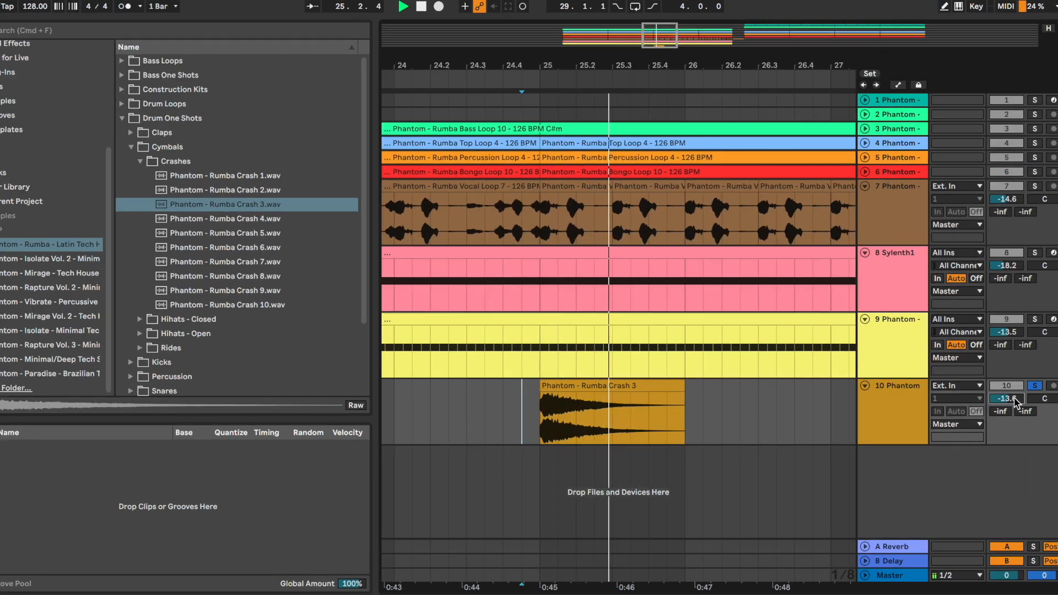
{"action": "left_click", "coordinate": [1034, 386]}
- Duplicate the one-bar crash clip four times so it repeats every bar from bar 25 to bar 30
{"action": "left_click", "coordinate": [662, 387]}
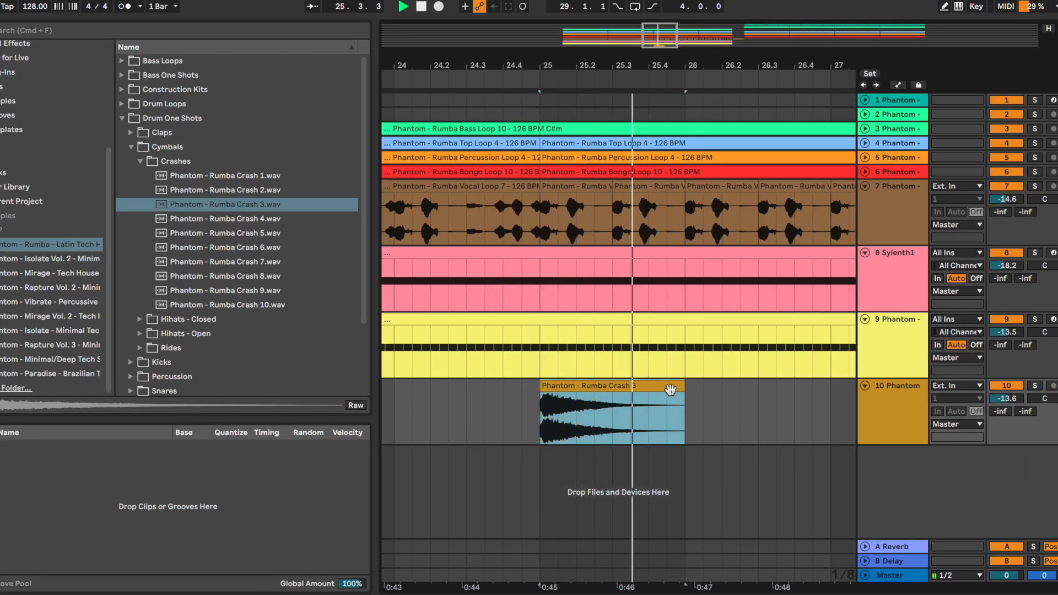
{"action": "key", "text": "super+d"}
{"action": "key", "text": "x"}
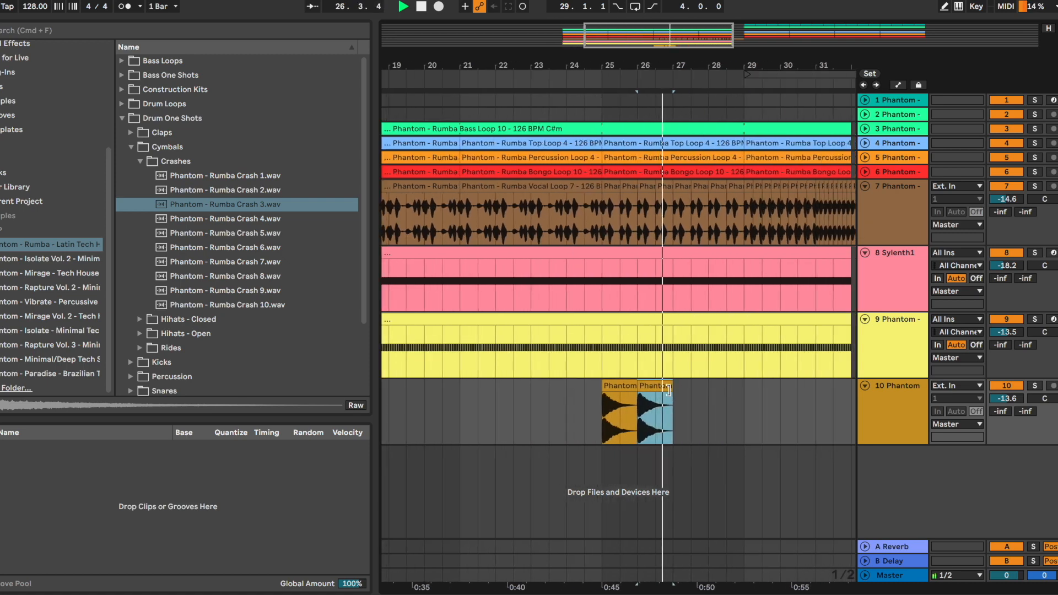
{"action": "key", "text": "super+d"}
{"action": "key", "text": "super+d"}
{"action": "key", "text": "super+d"}
- Split the crash at bar 29 into a half-bar slice and duplicate the slice up to bar 31
{"action": "left_click", "coordinate": [759, 406]}
{"action": "key", "text": "super+e"}
{"action": "left_click", "coordinate": [754, 388]}
{"action": "key", "text": "super+d"}
{"action": "key", "text": "super+d"}
{"action": "key", "text": "super+d"}
- Extend the crash roll past bar 31, split off a one-beat slice there and duplicate it until bar 32
{"action": "scroll", "coordinate": [755, 391], "scroll_direction": "right", "scroll_amount": 2}
{"action": "key", "text": "plus"}
{"action": "key", "text": "plus"}
{"action": "key", "text": "plus"}
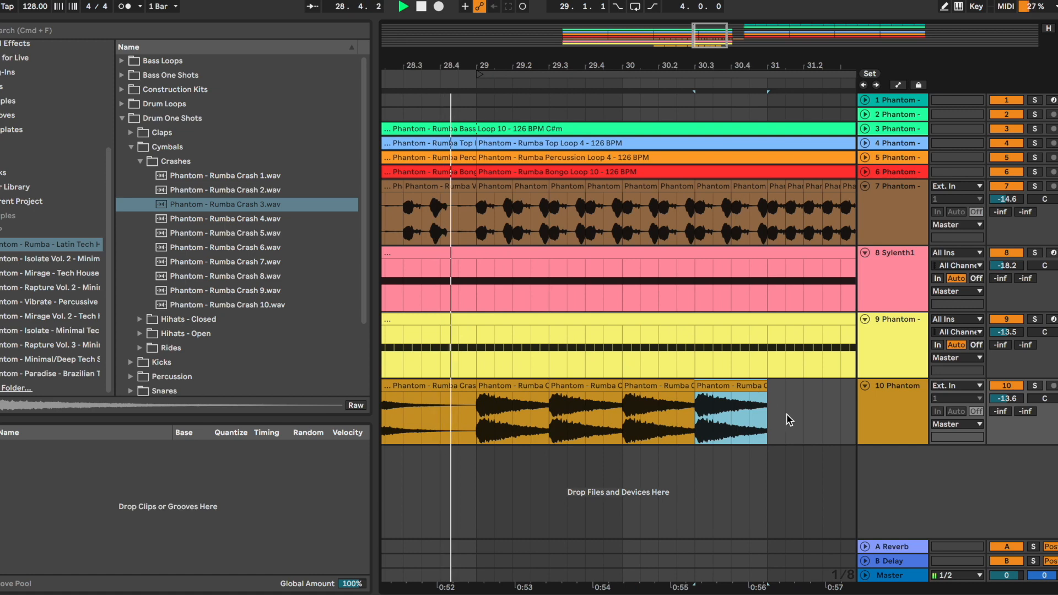
{"action": "key", "text": "super+d"}
{"action": "left_click", "coordinate": [789, 401]}
{"action": "key", "text": "super+e"}
{"action": "key", "text": "super+d"}
{"action": "key", "text": "super+d"}
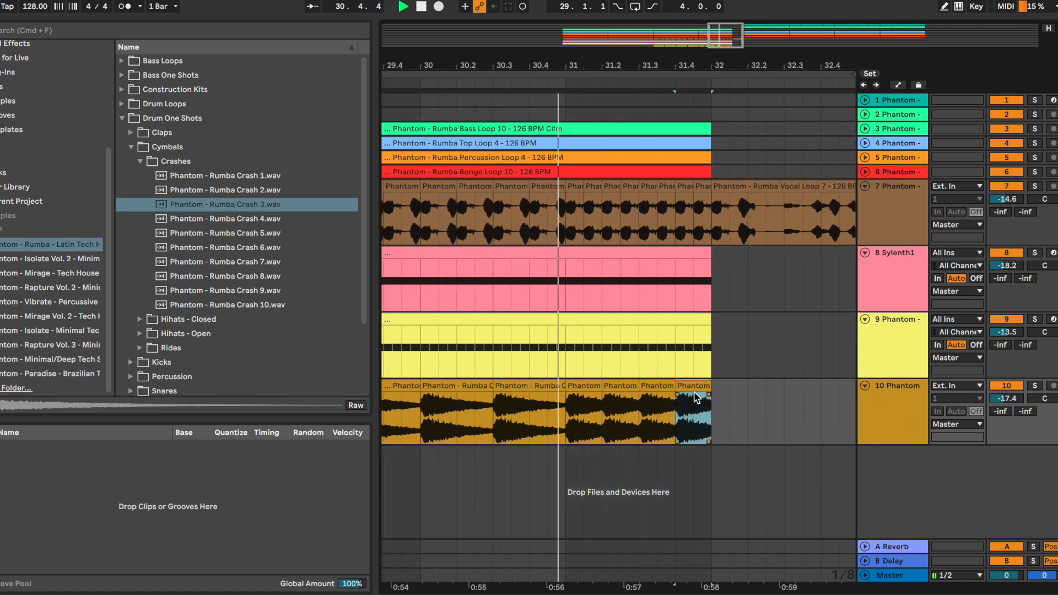
- Duplicate the one-beat crash slice to bar 32, extend that copy to bar 33, and lower the crash track's volume to -20.4 dB
{"action": "key", "text": "super+d"}
{"action": "left_click_drag", "start_coordinate": [680, 390], "coordinate": [798, 389]}
{"action": "left_click", "coordinate": [773, 417]}
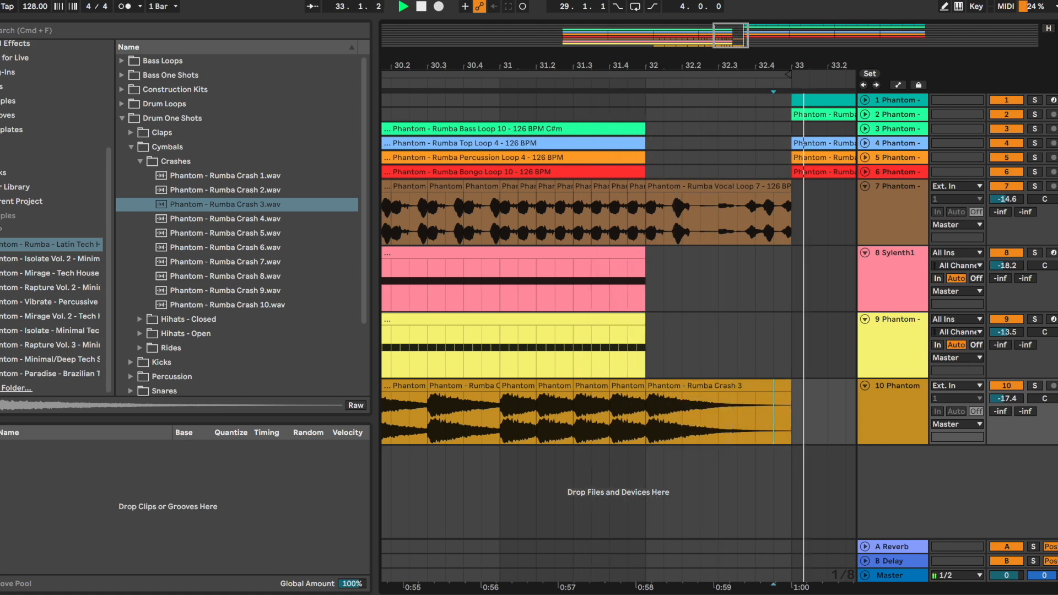
{"action": "left_click", "coordinate": [537, 414]}
{"action": "key", "text": "space"}
{"action": "key", "text": "space"}
{"action": "scroll", "coordinate": [536, 415], "scroll_direction": "down", "scroll_amount": 4}
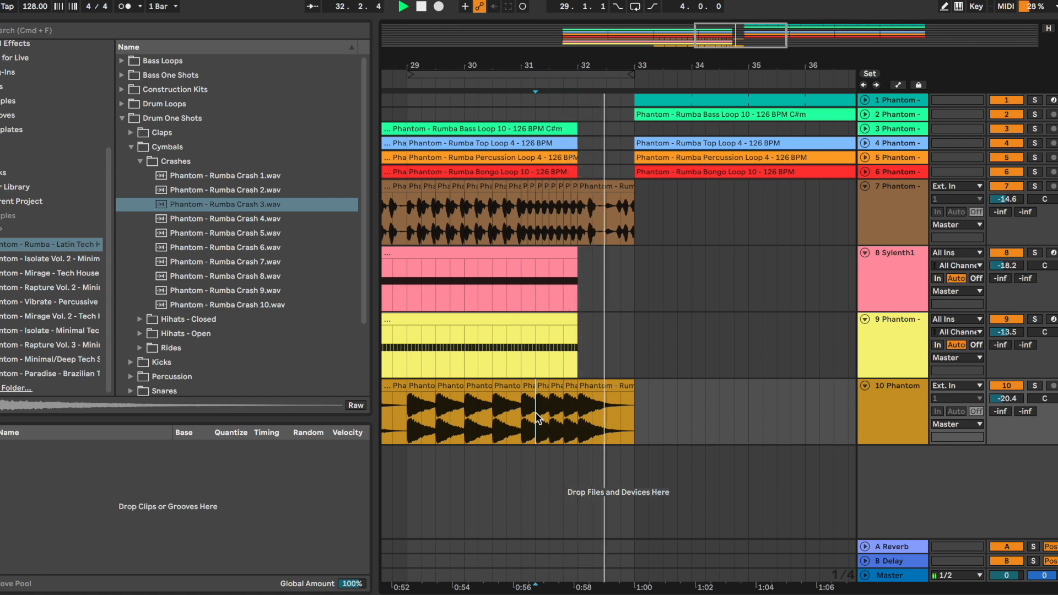
{"action": "scroll", "coordinate": [610, 385], "scroll_direction": "down", "scroll_amount": 5}
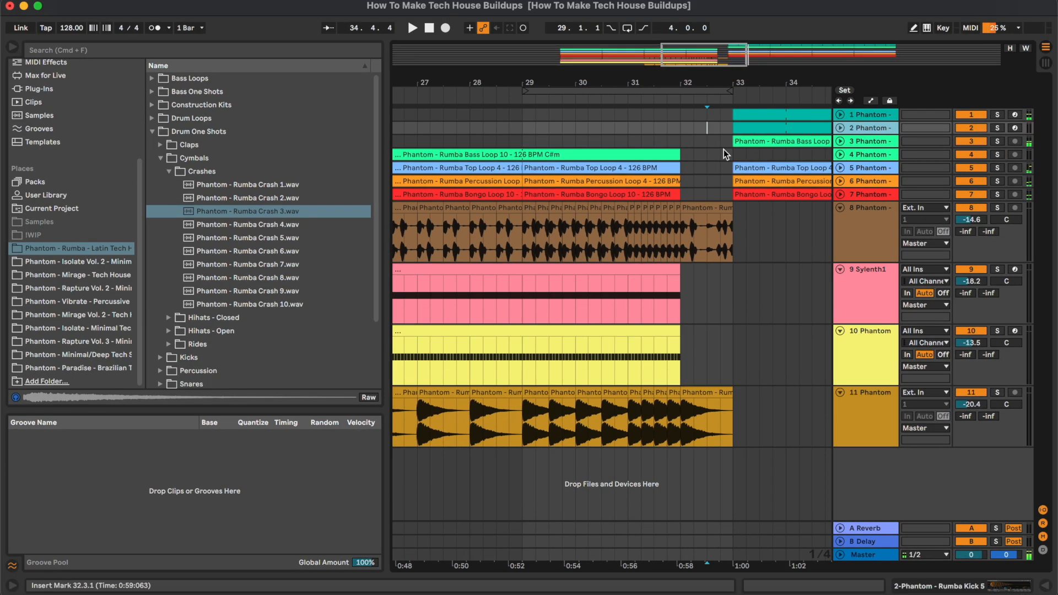
- Copy the Auto Filter from the bass loop track (track 4) onto the duplicated Phantom - Rumba Kick 5 track
{"action": "scroll", "coordinate": [723, 117], "scroll_direction": "up", "scroll_amount": 3}
{"action": "scroll", "coordinate": [709, 131], "scroll_direction": "down", "scroll_amount": 3}
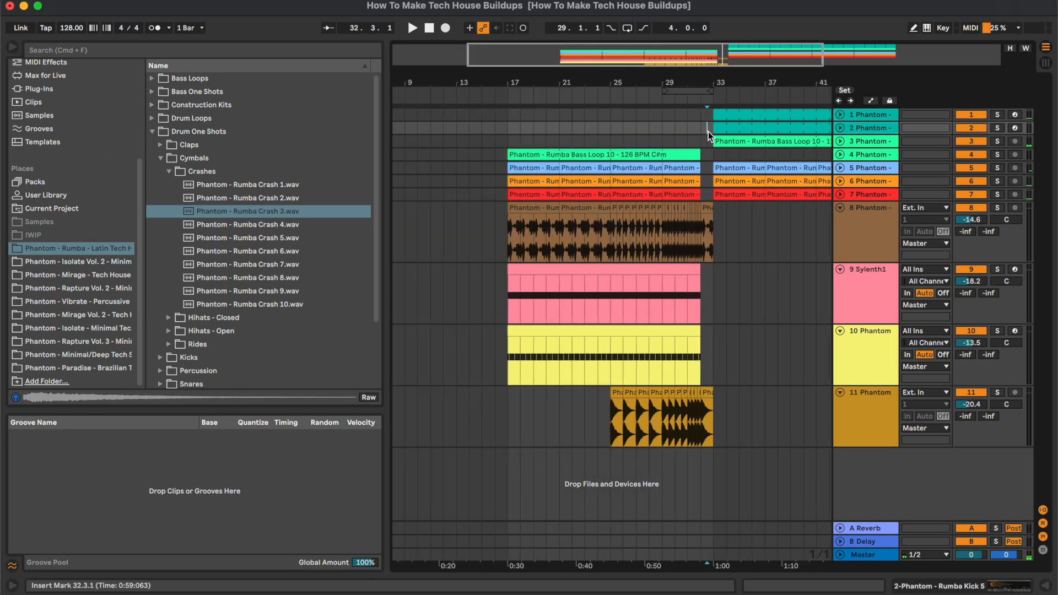
{"action": "double_click", "coordinate": [881, 129]}
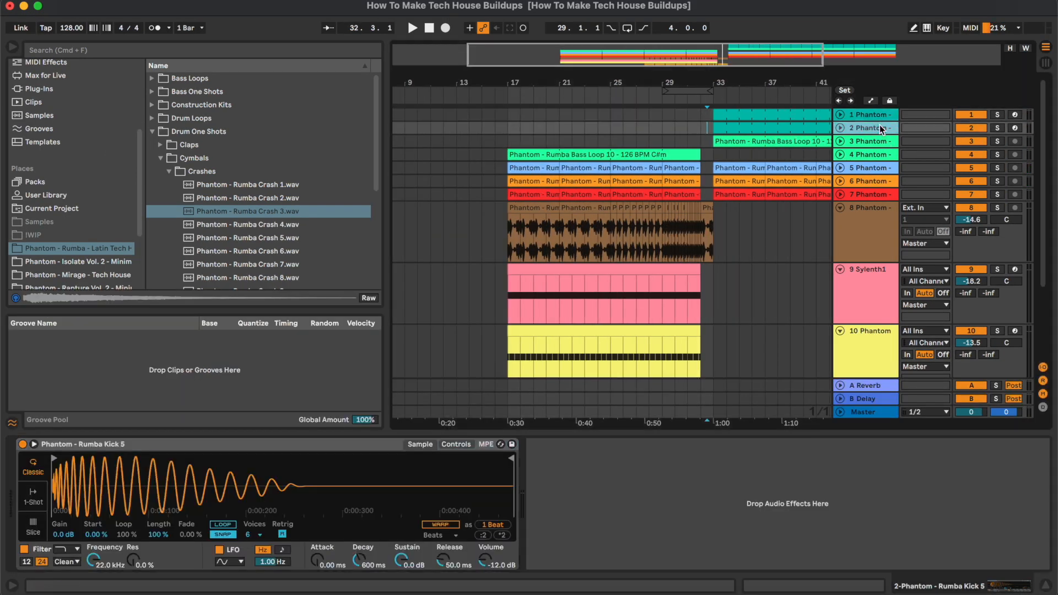
{"action": "left_click", "coordinate": [869, 155]}
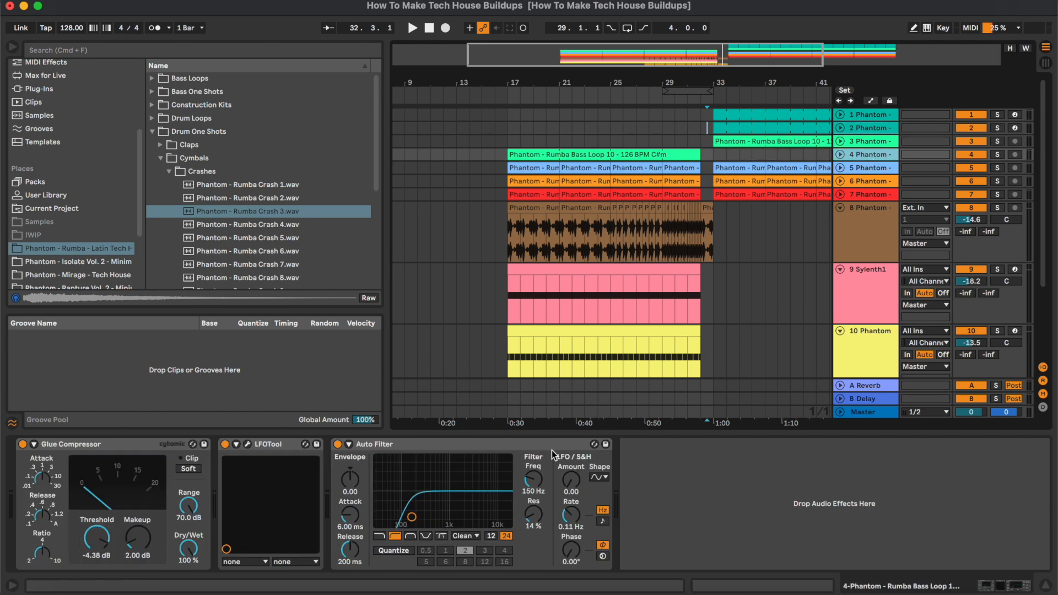
{"action": "left_click", "coordinate": [557, 443]}
{"action": "left_click", "coordinate": [704, 128]}
{"action": "left_click", "coordinate": [689, 449]}
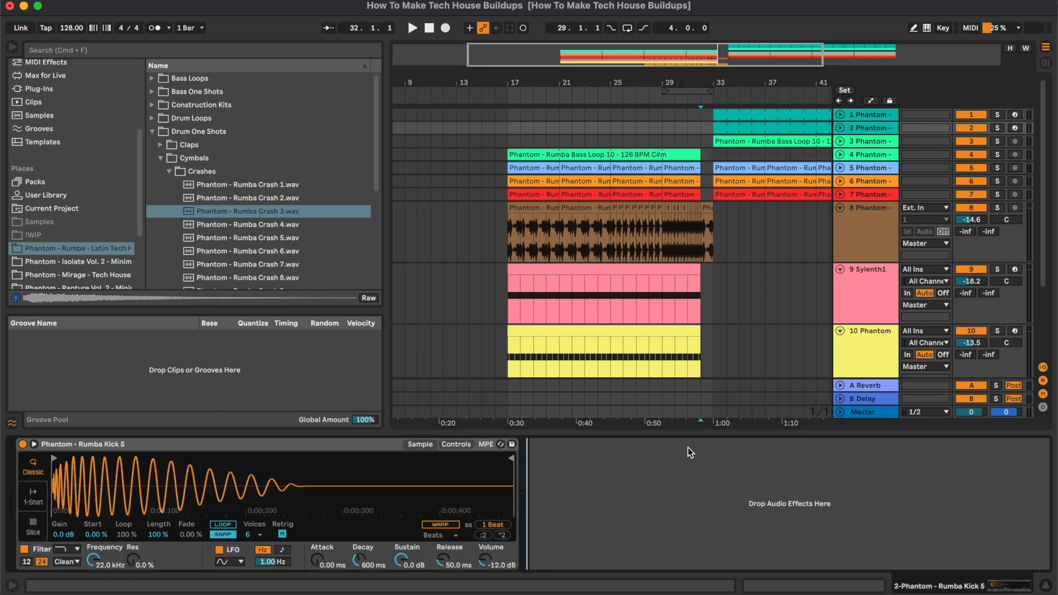
{"action": "key", "text": "super+v"}
- Place the duplicated kick clip at bar 29, keep only three bars up to bar 32, and audition it
{"action": "left_click", "coordinate": [733, 129]}
{"action": "left_click_drag", "start_coordinate": [733, 129], "coordinate": [573, 134]}
{"action": "scroll", "coordinate": [676, 128], "scroll_direction": "right", "scroll_amount": 5}
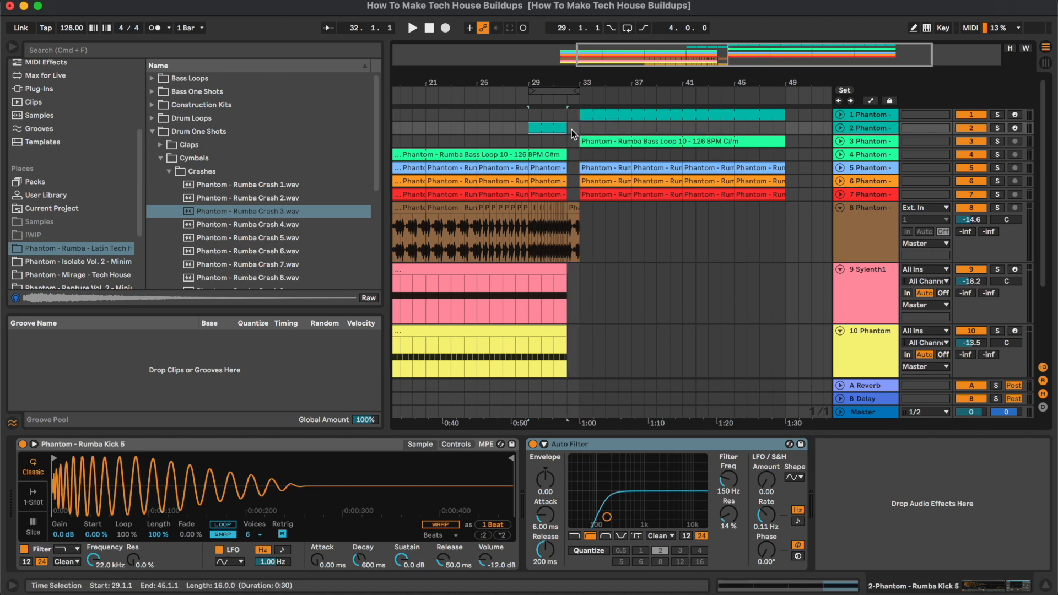
{"action": "key", "text": "space"}
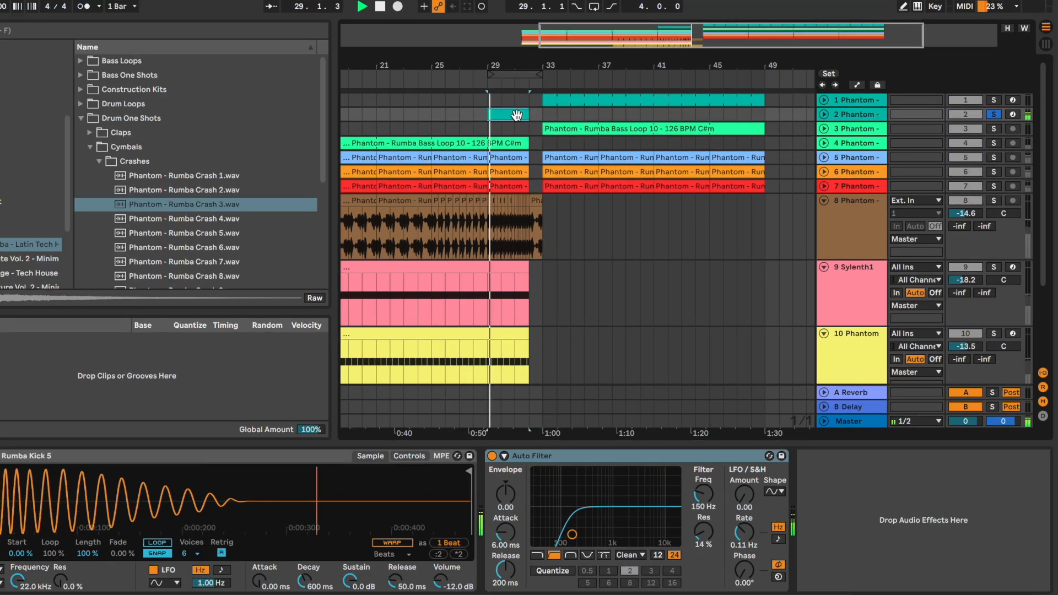
- Shorten the first C3 note in the three-bar kick clip and duplicate it repeatedly to make an eighth-note kick roll
{"action": "double_click", "coordinate": [555, 129]}
{"action": "key", "text": "space"}
{"action": "left_click", "coordinate": [349, 416]}
{"action": "key", "text": "shift+Left"}
{"action": "key", "text": "shift+Left"}
{"action": "key", "text": "shift+Left"}
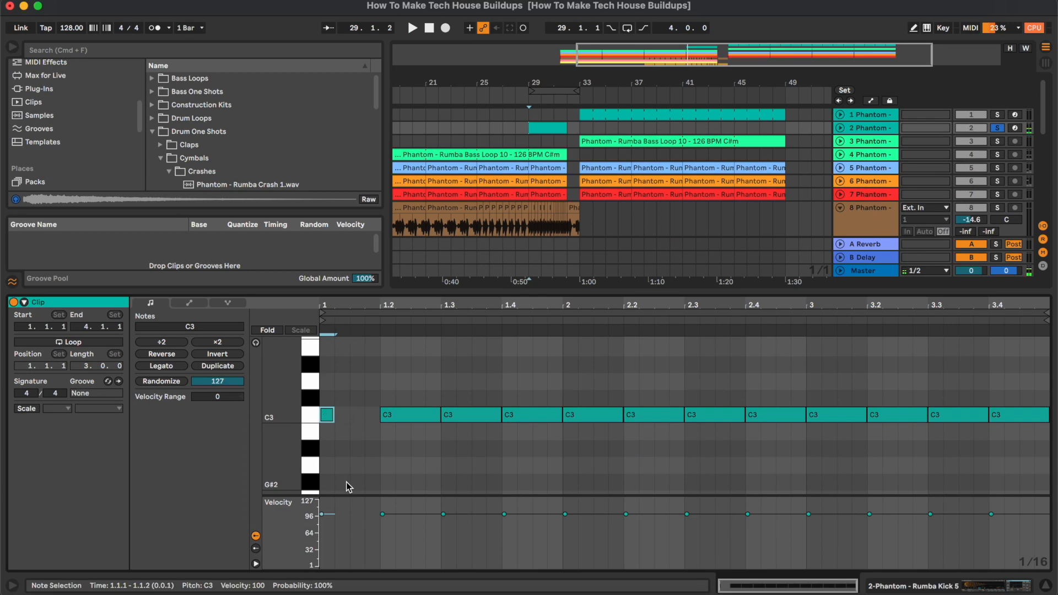
{"action": "key", "text": "super+d"}
{"action": "key", "text": "super+d"}
{"action": "key", "text": "super+d"}
{"action": "key", "text": "super+d"}
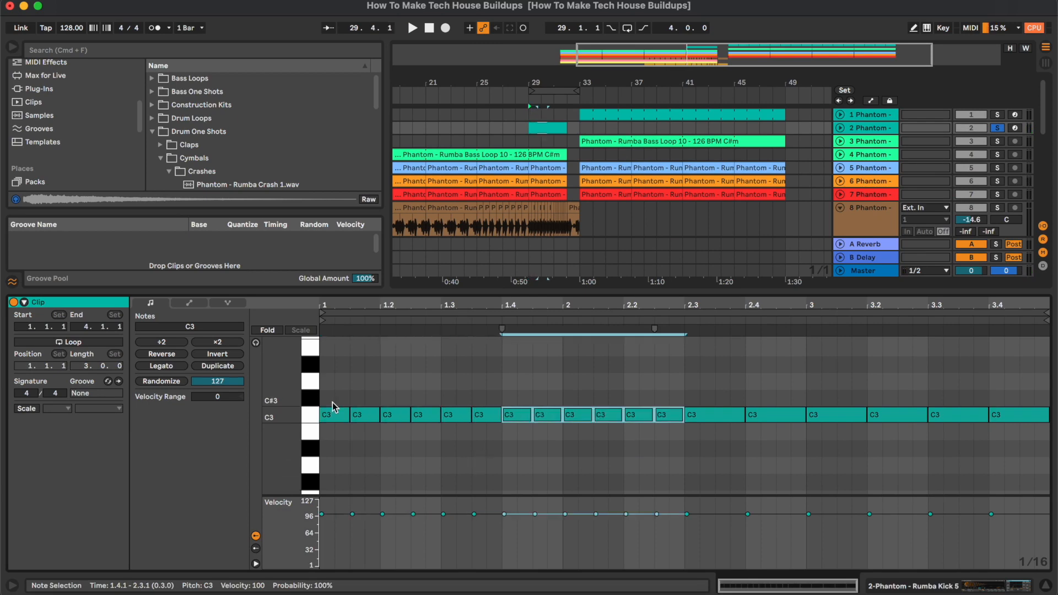
- Automate the duplicate kick's Auto Filter frequency from 200 Hz at bar 29 down to 100 Hz at bar 32
{"action": "key", "text": "space"}
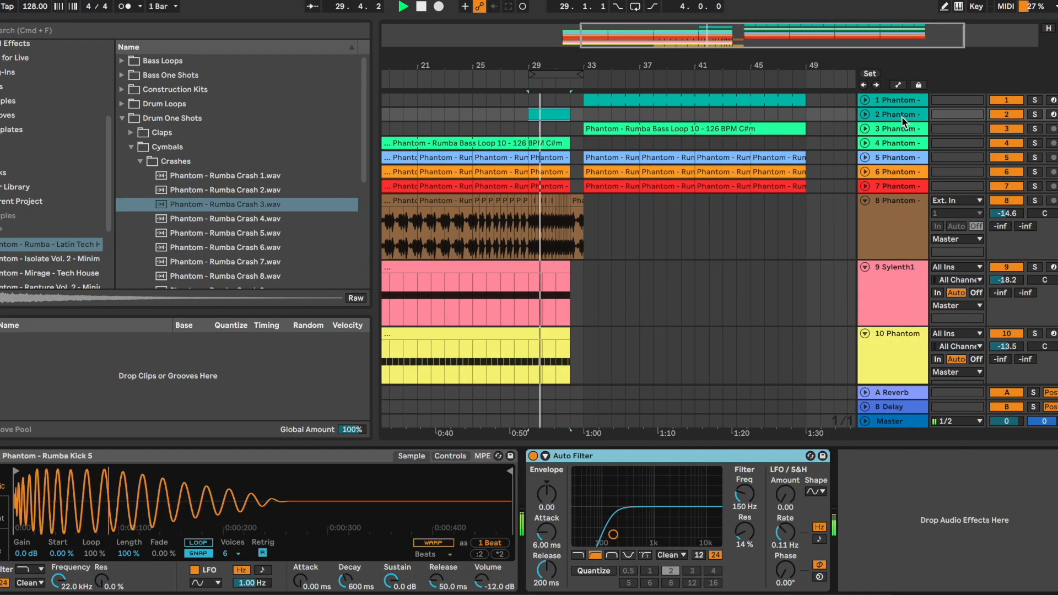
{"action": "mouse_move", "coordinate": [744, 495]}
{"action": "left_mouse_down"}
{"action": "mouse_move", "coordinate": [744, 467]}
{"action": "mouse_move", "coordinate": [745, 511]}
{"action": "mouse_move", "coordinate": [744, 474]}
{"action": "mouse_move", "coordinate": [744, 501]}
{"action": "left_mouse_up"}
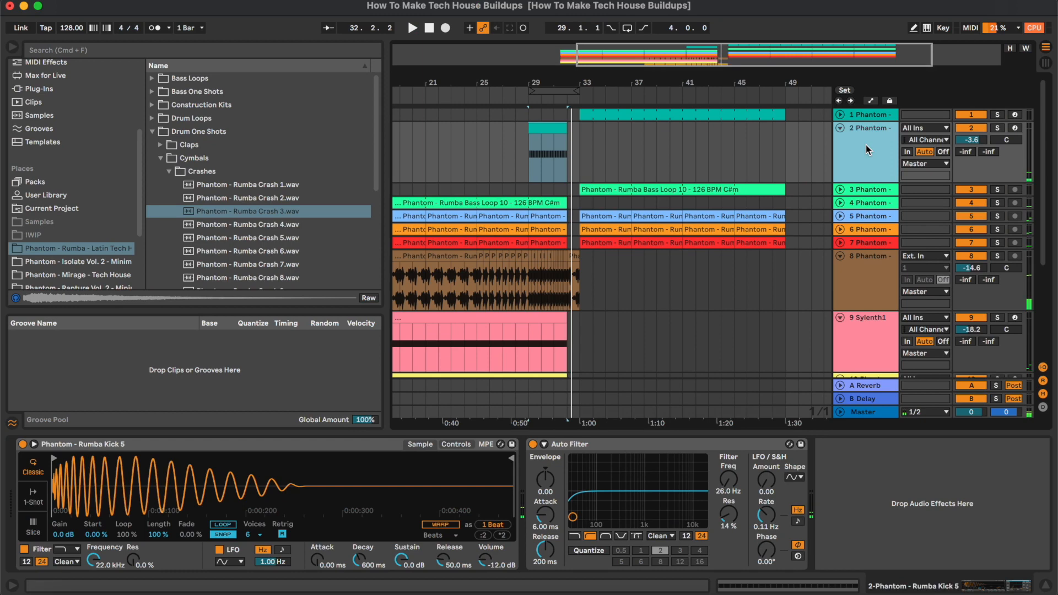
{"action": "left_click", "coordinate": [737, 489]}
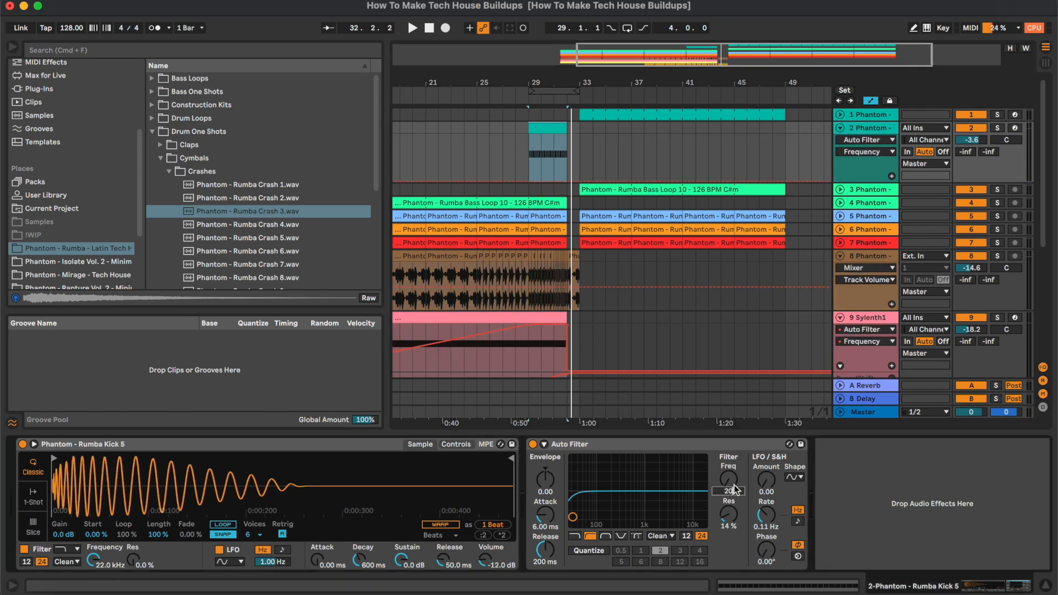
{"action": "scroll", "coordinate": [528, 140], "scroll_direction": "up", "scroll_amount": 5}
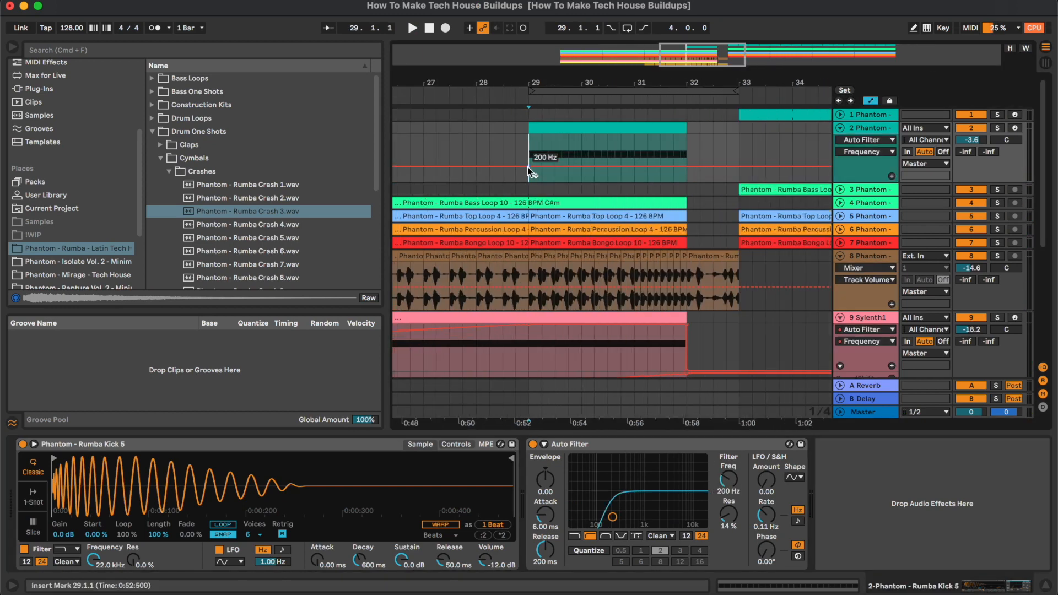
{"action": "left_click", "coordinate": [528, 170]}
{"action": "right_click", "coordinate": [689, 169]}
{"action": "left_click", "coordinate": [711, 177]}
{"action": "type", "text": "100"}
{"action": "key", "text": "Return"}
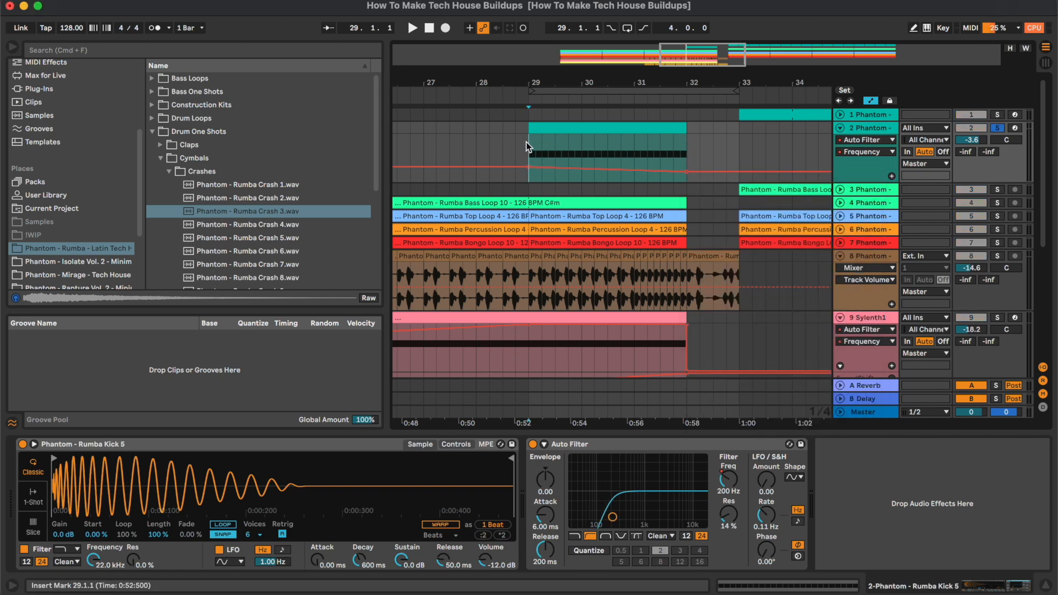
- Play the kick roll, set its filter frequency automation point at bar 32 to 50 Hz and play it again
{"action": "key", "text": "space"}
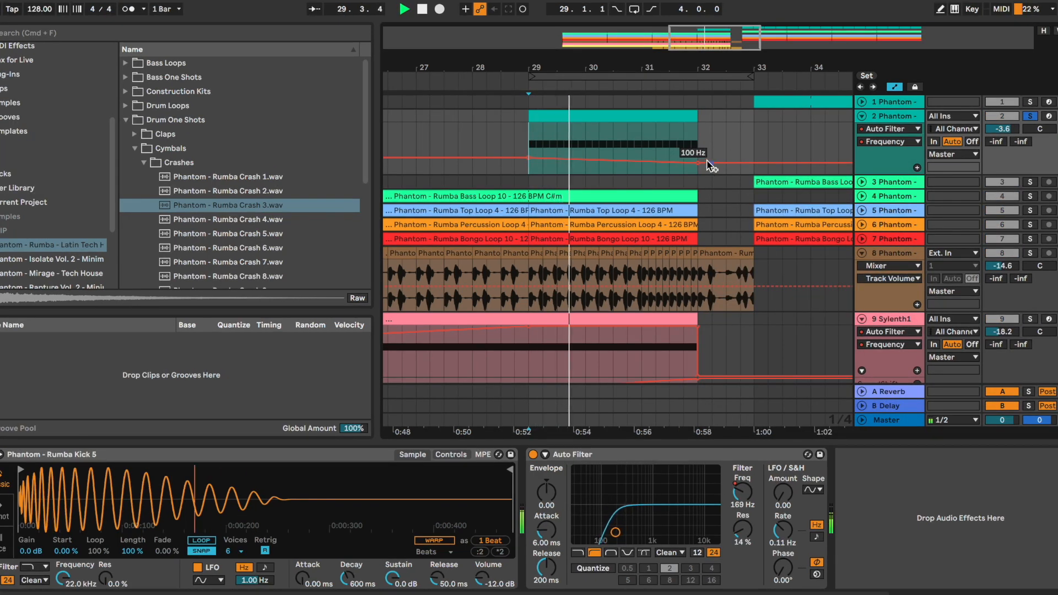
{"action": "key", "text": "s"}
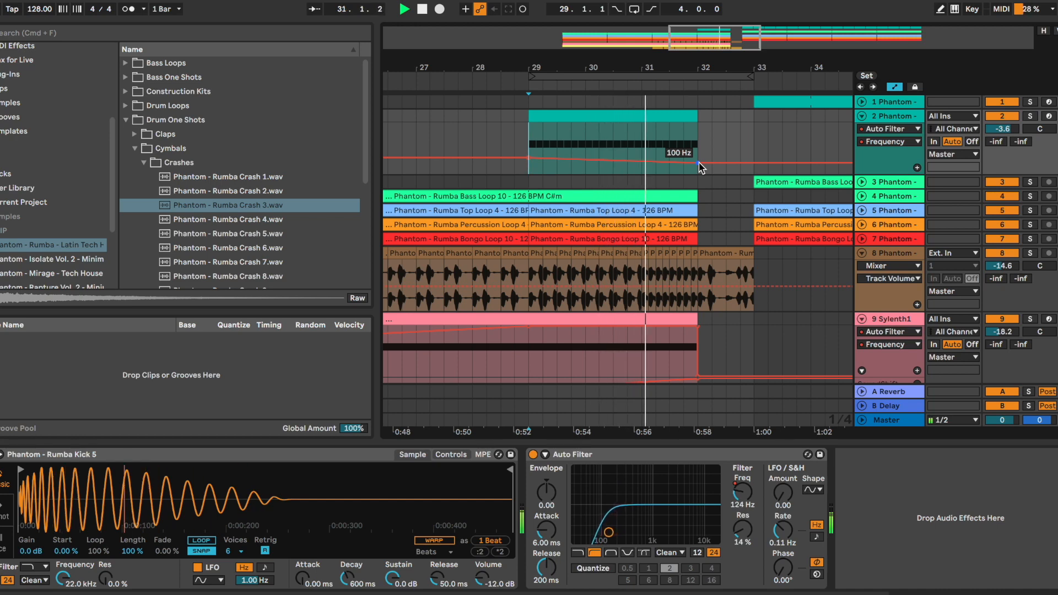
{"action": "right_click", "coordinate": [700, 164]}
{"action": "left_click", "coordinate": [717, 170]}
{"action": "type", "text": "50"}
{"action": "key", "text": "Return"}
{"action": "left_click", "coordinate": [523, 129]}
{"action": "key", "text": "space"}
{"action": "key", "text": "s"}
{"action": "key", "text": "space"}
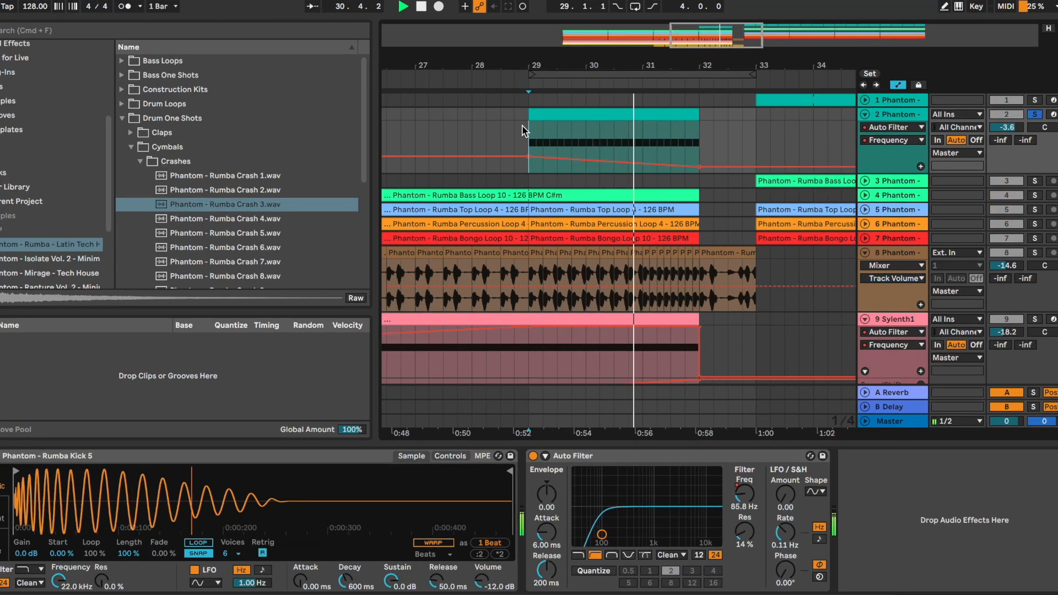
- Set the kick roll's filter frequency automation point at bar 32 to 75 Hz and play the buildup from bar 29
{"action": "right_click", "coordinate": [699, 166]}
{"action": "left_click", "coordinate": [727, 176]}
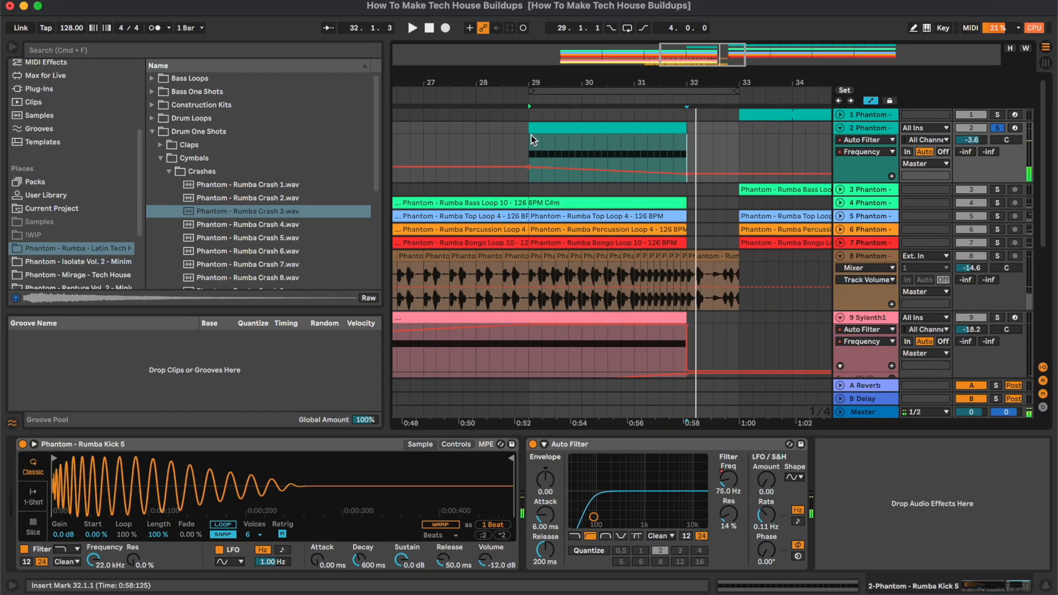
{"action": "left_click", "coordinate": [531, 121]}
{"action": "key", "text": "space"}
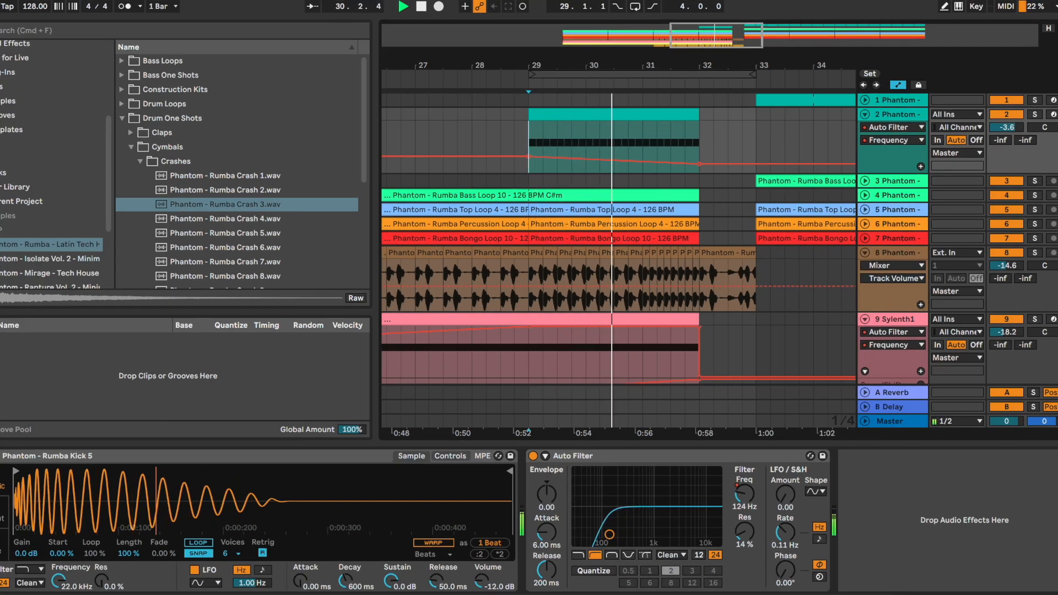
- Hide the device view and automation lanes, collapse the duplicate kick track and show the arrangement from bar 17
{"action": "left_click", "coordinate": [1053, 591]}
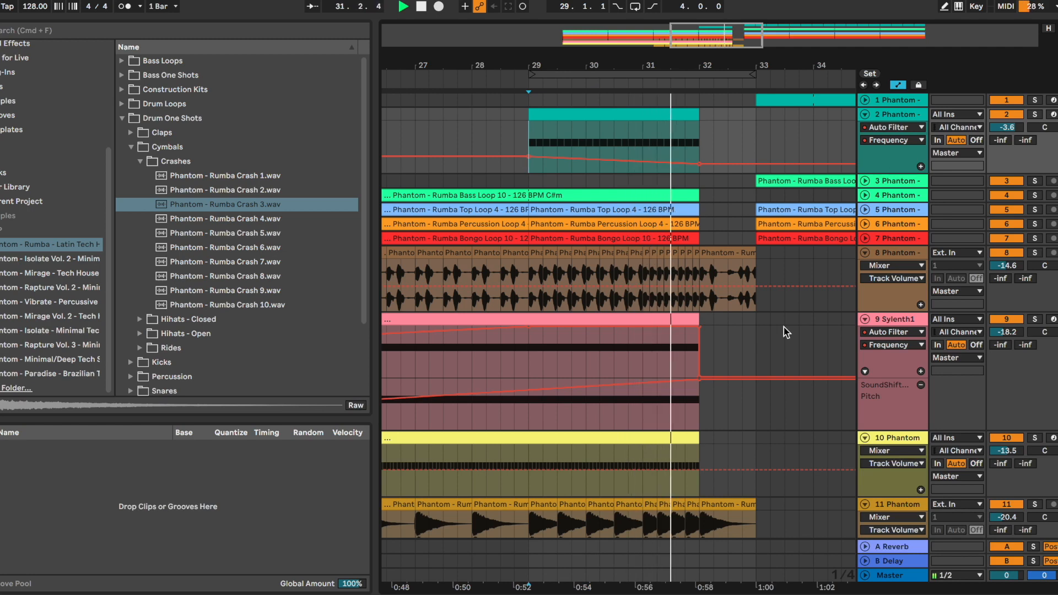
{"action": "key", "text": "a"}
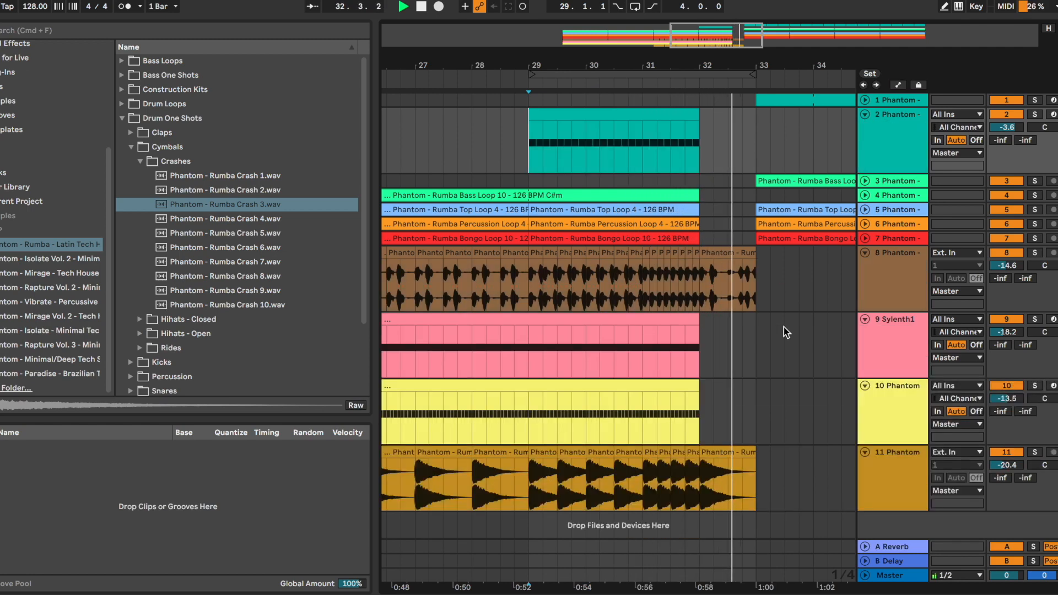
{"action": "left_click", "coordinate": [784, 327]}
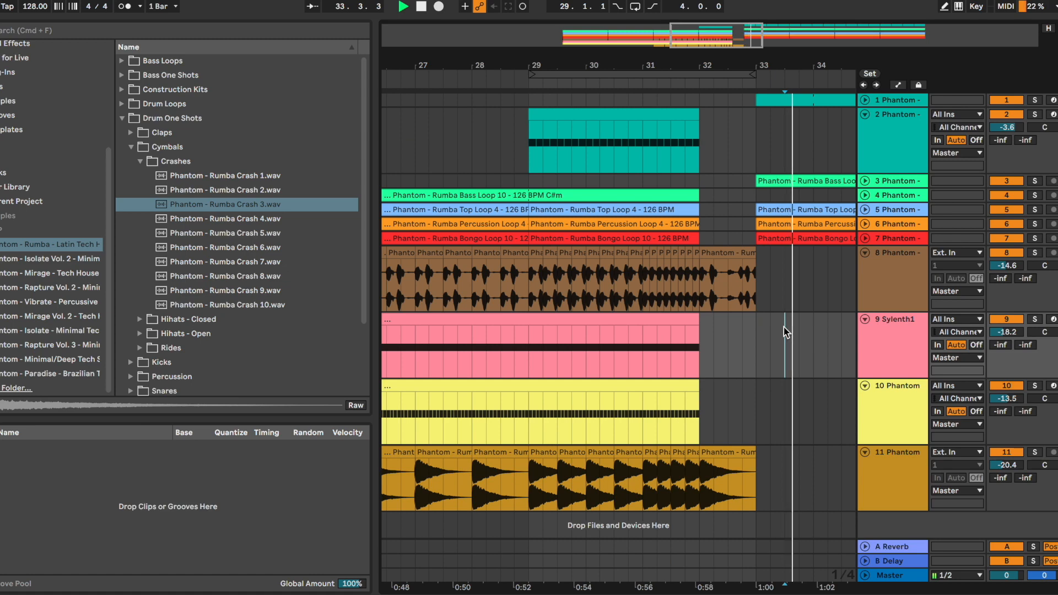
{"action": "scroll", "coordinate": [784, 326], "scroll_direction": "down", "scroll_amount": 5}
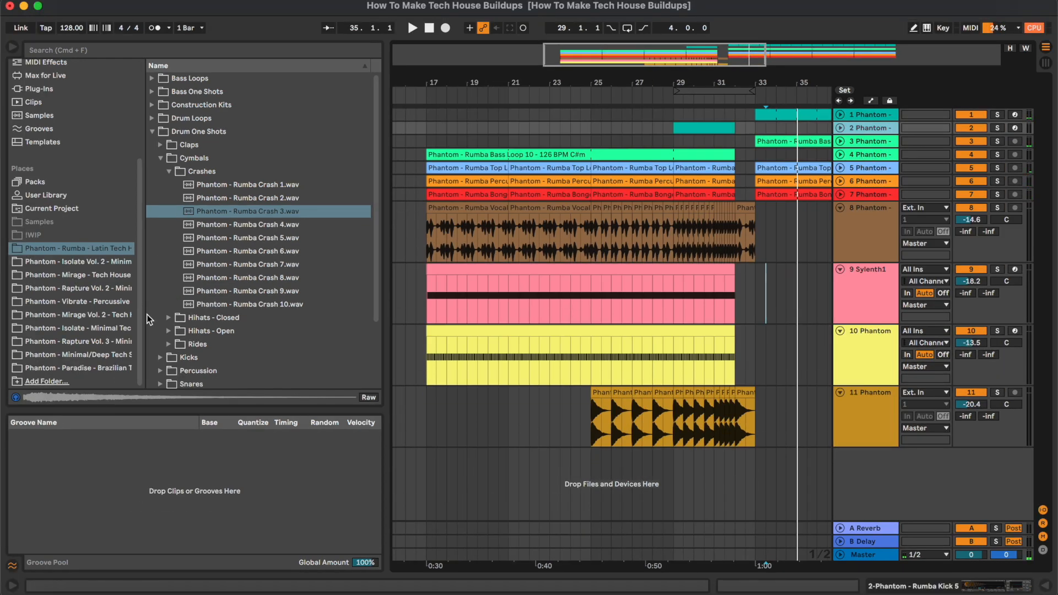
- Audition the Phantom - Rumba FX samples in the FX folder, from FX 1 through FX 9
{"action": "scroll", "coordinate": [170, 354], "scroll_direction": "down", "scroll_amount": 2}
{"action": "left_click", "coordinate": [154, 82]}
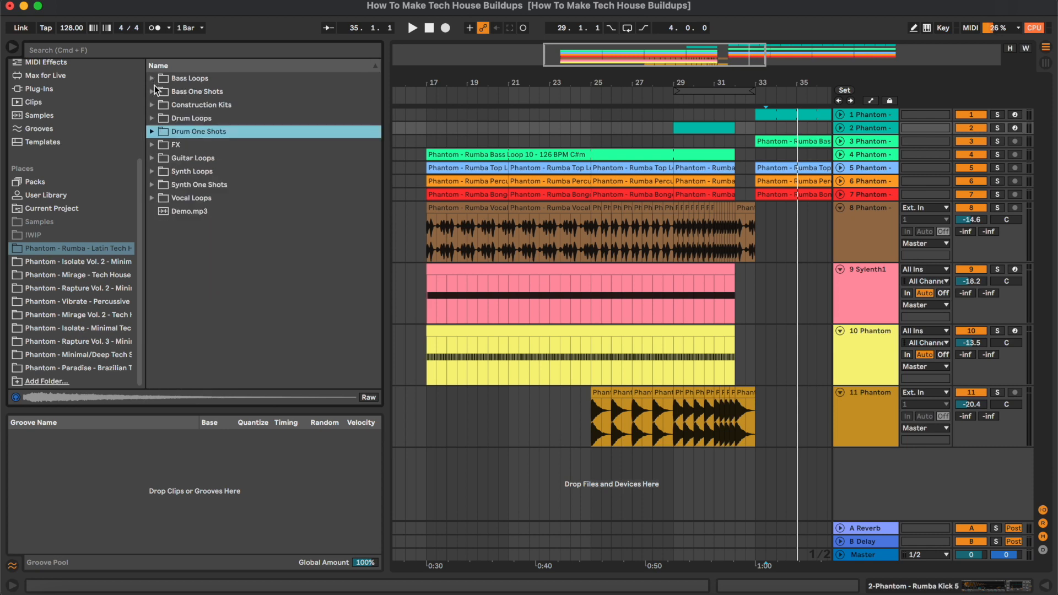
{"action": "left_click", "coordinate": [152, 144]}
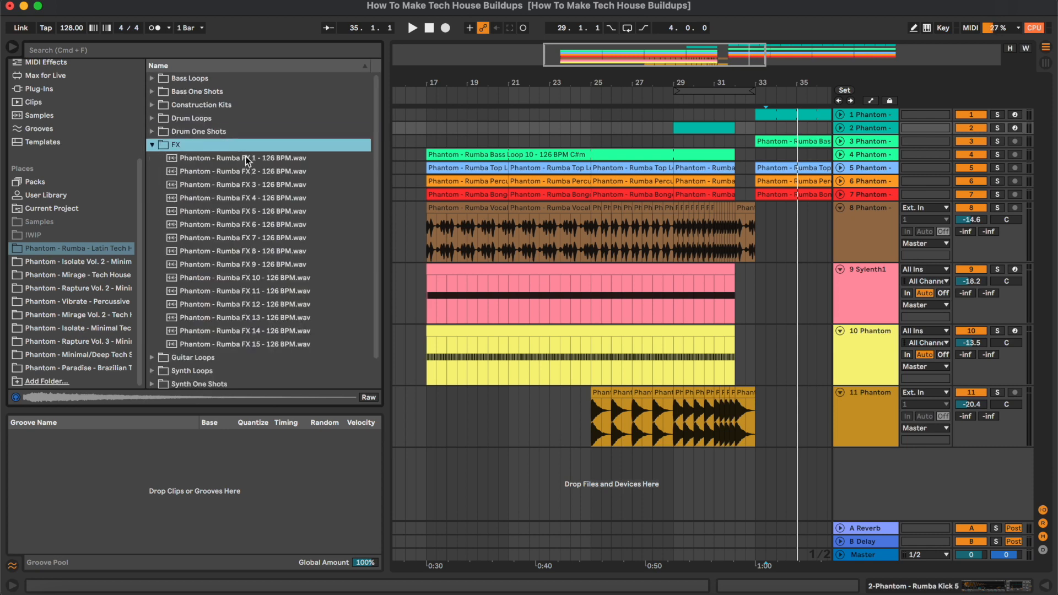
{"action": "left_click", "coordinate": [246, 160]}
{"action": "key", "text": "Down"}
{"action": "key", "text": "Down"}
{"action": "key", "text": "Down"}
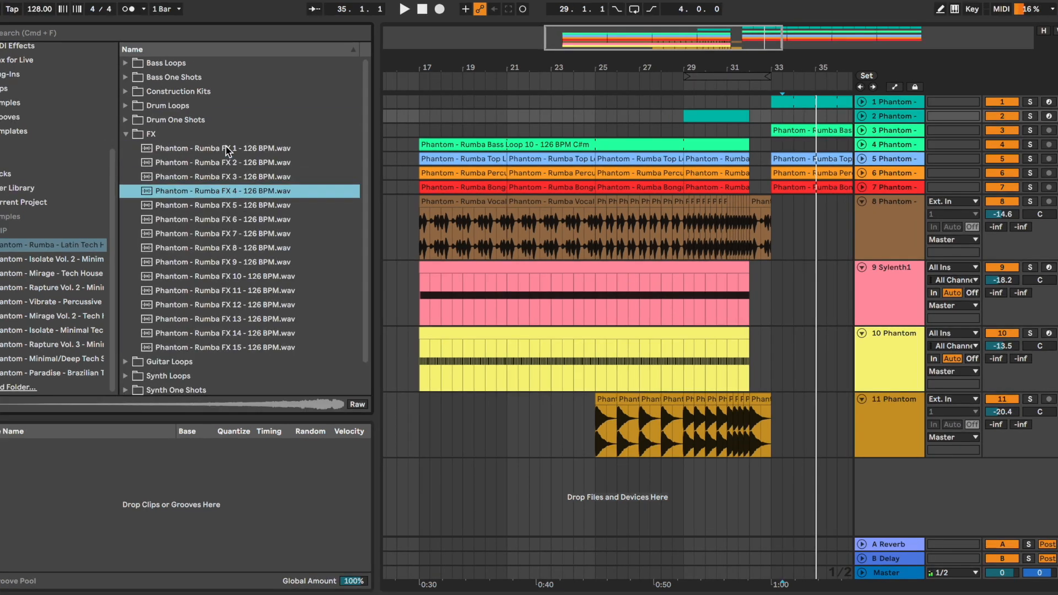
{"action": "key", "text": "Down"}
{"action": "key", "text": "Down"}
{"action": "key", "text": "Down"}
{"action": "key", "text": "Down"}
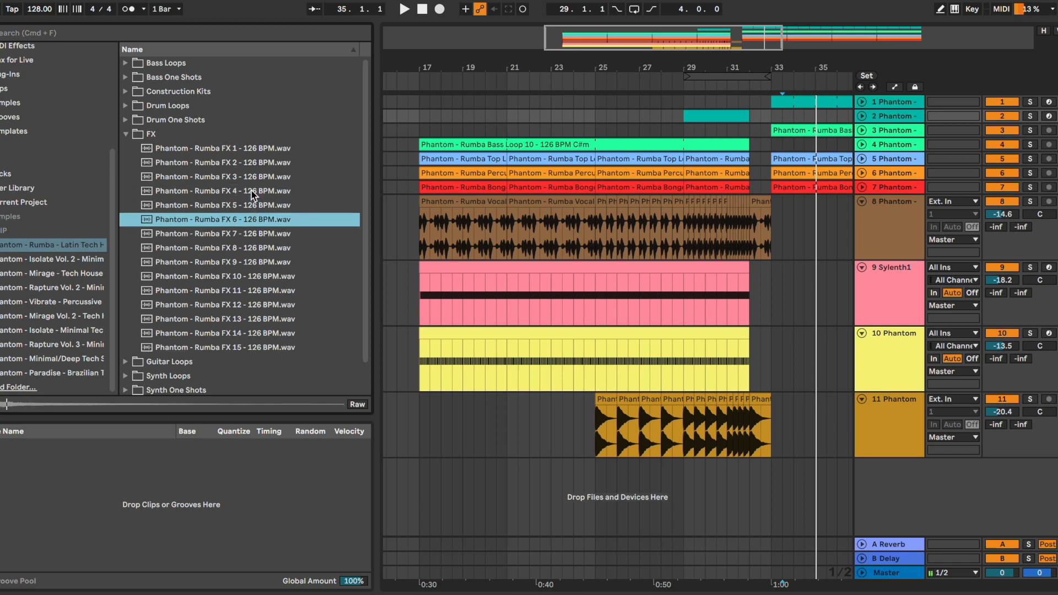
{"action": "key", "text": "Down"}
{"action": "key", "text": "Down"}
{"action": "key", "text": "Up"}
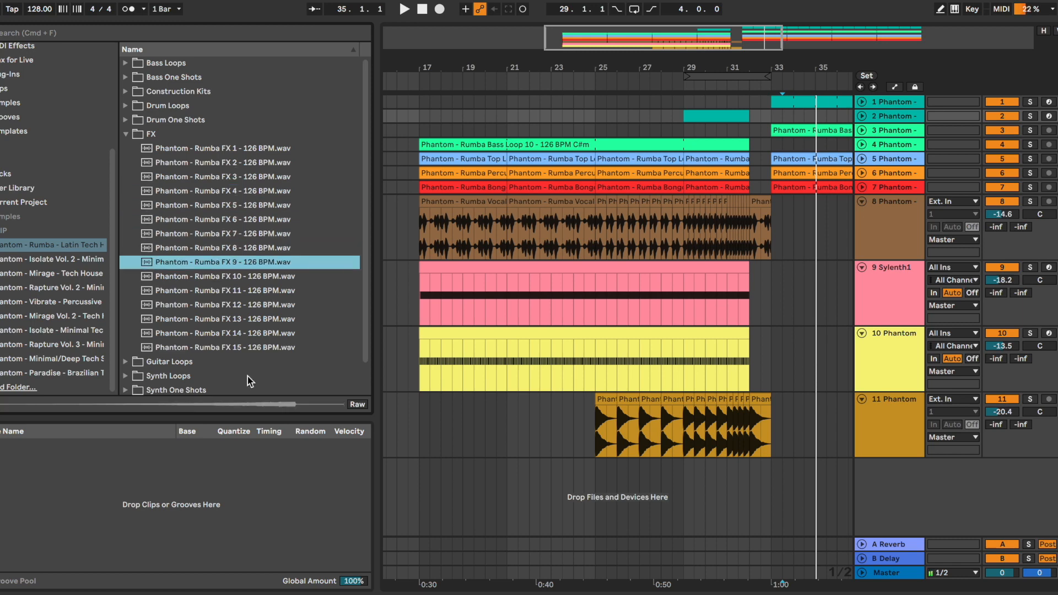
- Place Phantom - Rumba FX 9 at bar 28 on a new audio track, then set its volume to -20.3 dB and the crash track's to -21.4 dB
{"action": "left_click_drag", "start_coordinate": [260, 265], "coordinate": [663, 510]}
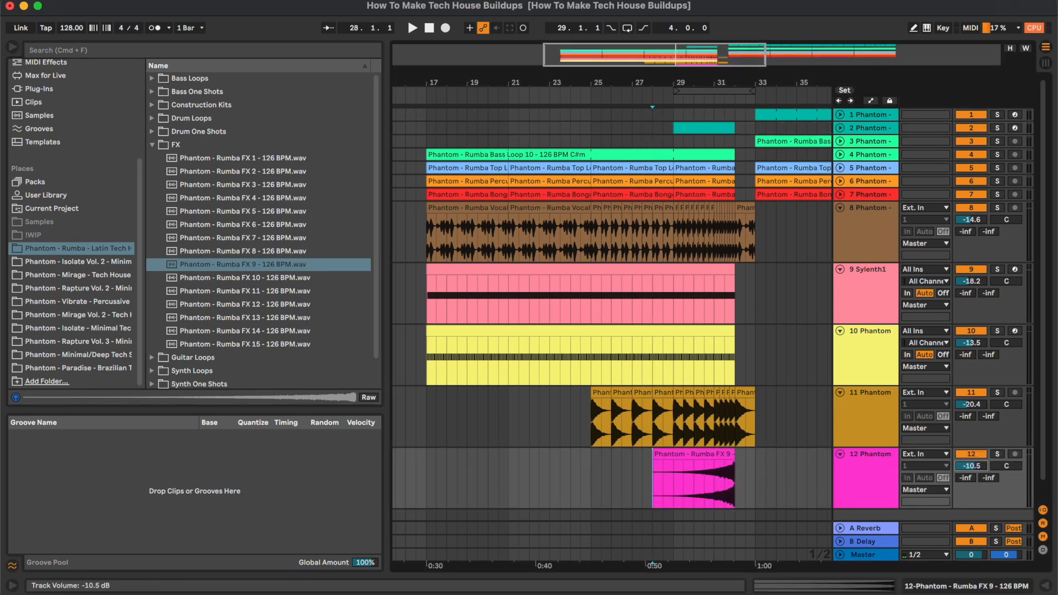
{"action": "left_click_drag", "start_coordinate": [972, 466], "coordinate": [972, 480]}
{"action": "key", "text": "space"}
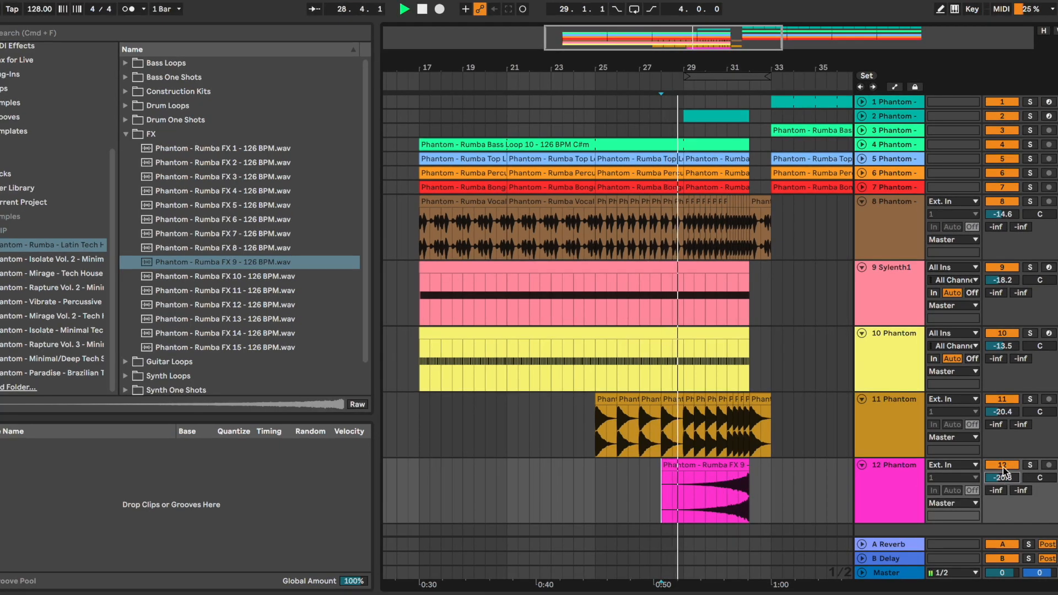
- Collapse tracks 8 to 12 and play the end of the buildup into the drop at bar 33
{"action": "left_click", "coordinate": [897, 485]}
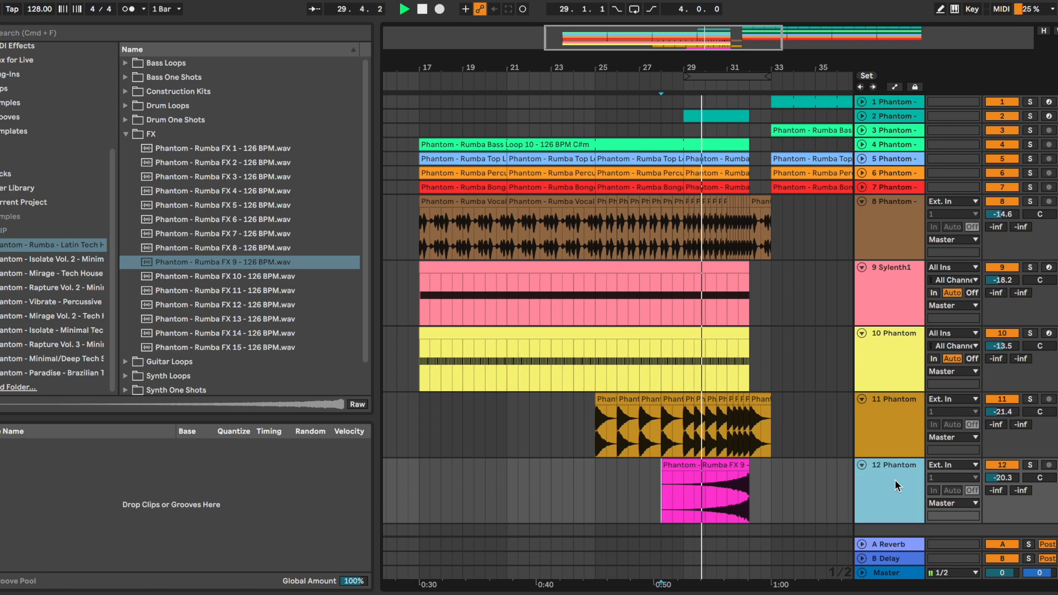
{"action": "left_click", "coordinate": [898, 241], "text": "shift"}
{"action": "key", "text": "u"}
{"action": "left_click", "coordinate": [792, 349]}
{"action": "scroll", "coordinate": [792, 348], "scroll_direction": "up", "scroll_amount": 3}
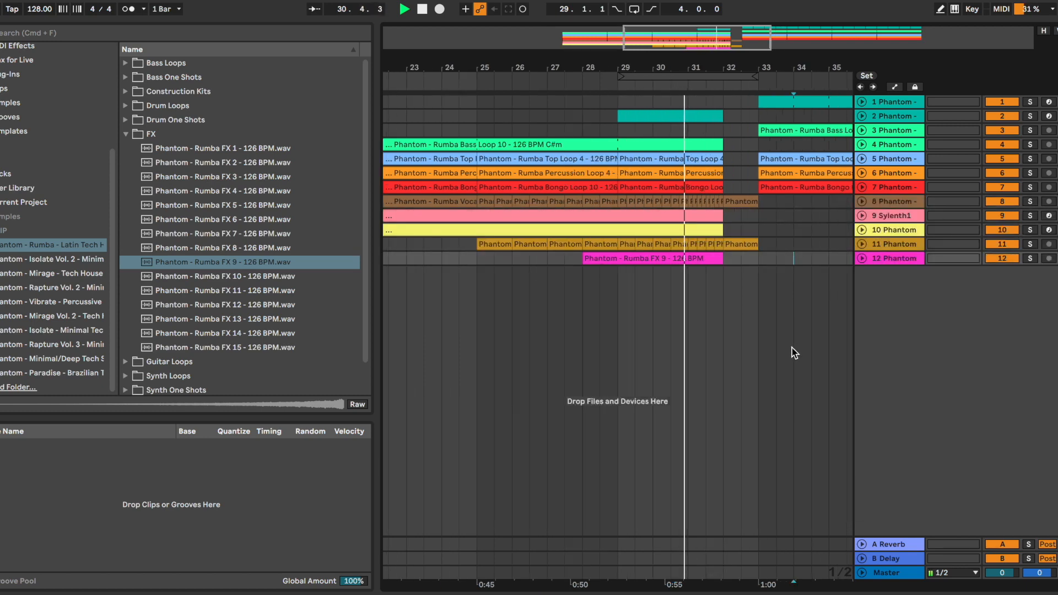
{"action": "scroll", "coordinate": [794, 353], "scroll_direction": "up", "scroll_amount": 3}
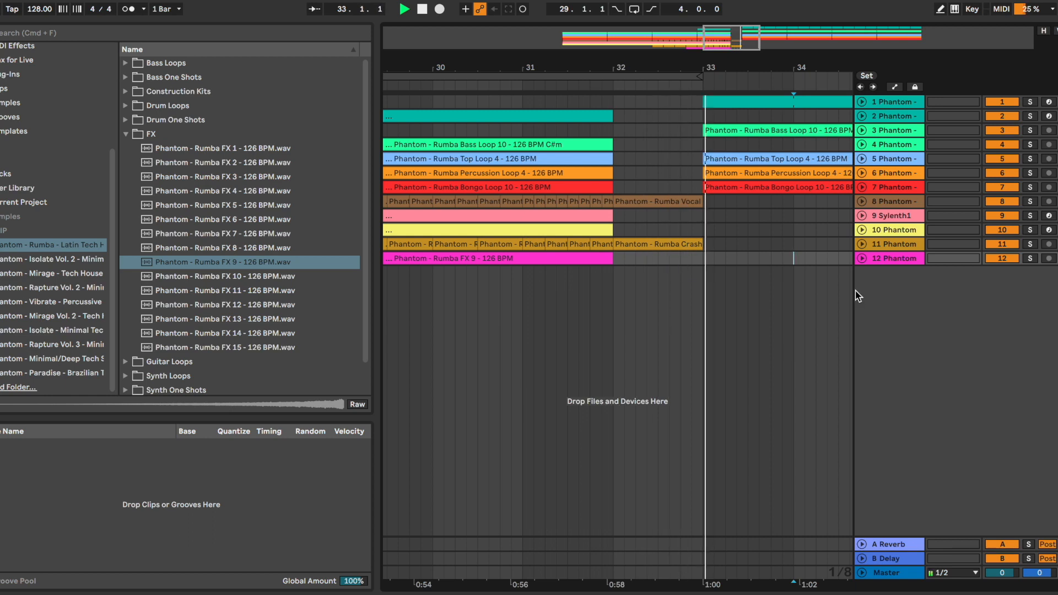
- Play the buildup from about bar 28 and set the crash track's volume to -23.4 dB, leaving tracks 11 and 12 collapsed
{"action": "scroll", "coordinate": [836, 282], "scroll_direction": "down", "scroll_amount": 5}
{"action": "left_click", "coordinate": [685, 116]}
{"action": "left_click", "coordinate": [785, 265]}
{"action": "left_click", "coordinate": [861, 258]}
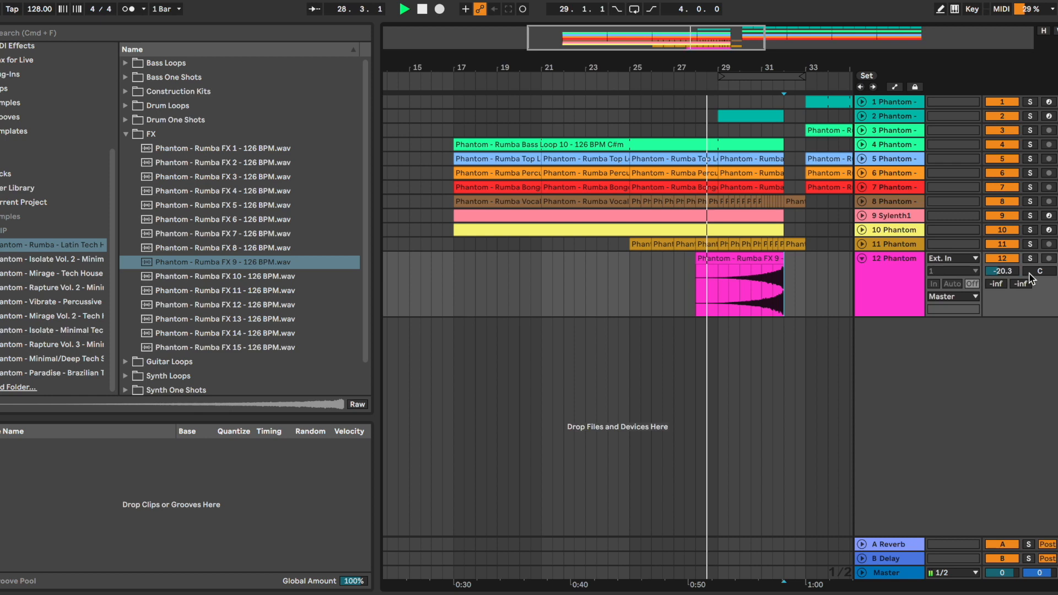
{"action": "left_click", "coordinate": [862, 259]}
{"action": "left_click", "coordinate": [862, 244]}
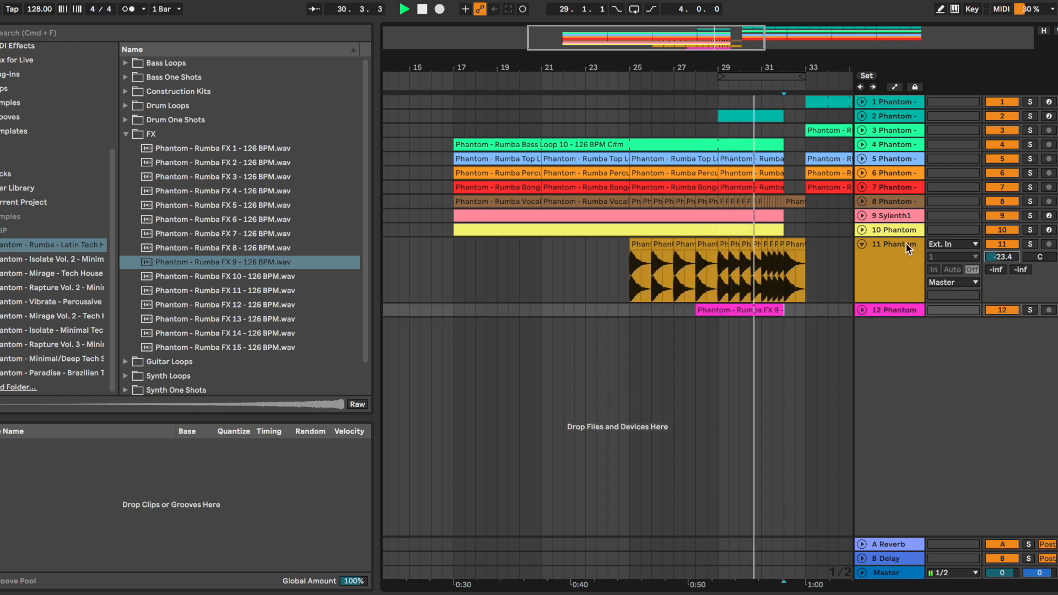
{"action": "left_click", "coordinate": [862, 244]}
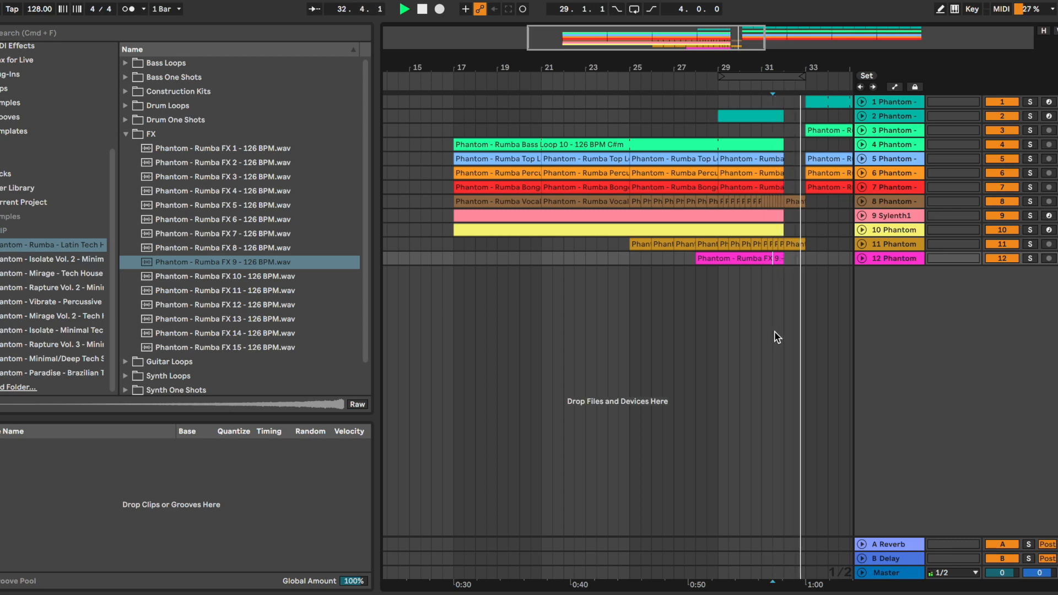
- Stop the playback after the drop, focus on the gap before bar 33 and save the set
{"action": "left_click", "coordinate": [791, 293]}
{"action": "key", "text": "plus"}
{"action": "key", "text": "plus"}
{"action": "key", "text": "plus"}
{"action": "key", "text": "plus"}
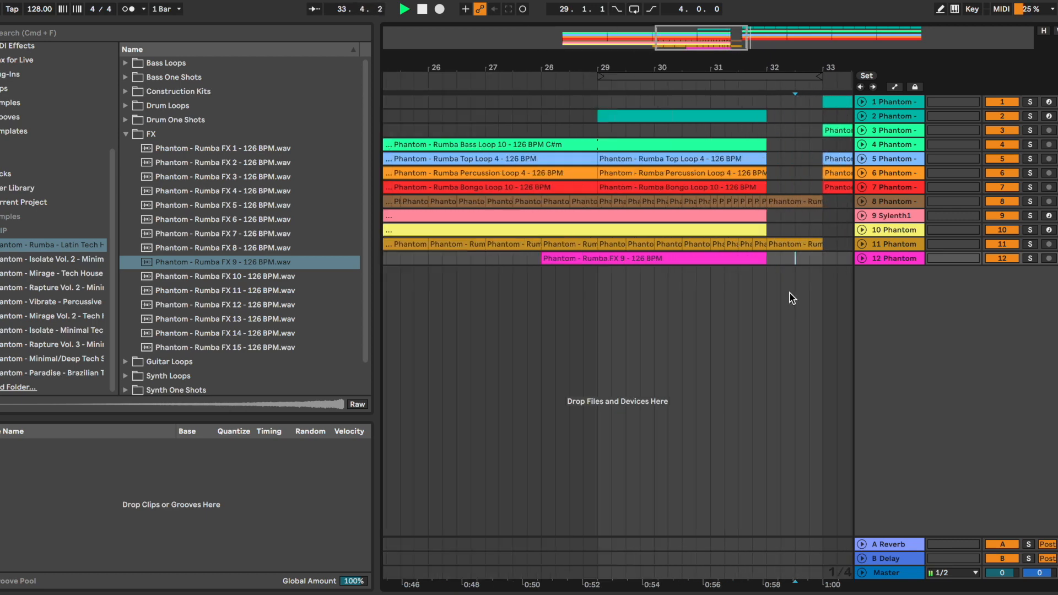
{"action": "key", "text": "space"}
{"action": "scroll", "coordinate": [790, 293], "scroll_direction": "right", "scroll_amount": 2}
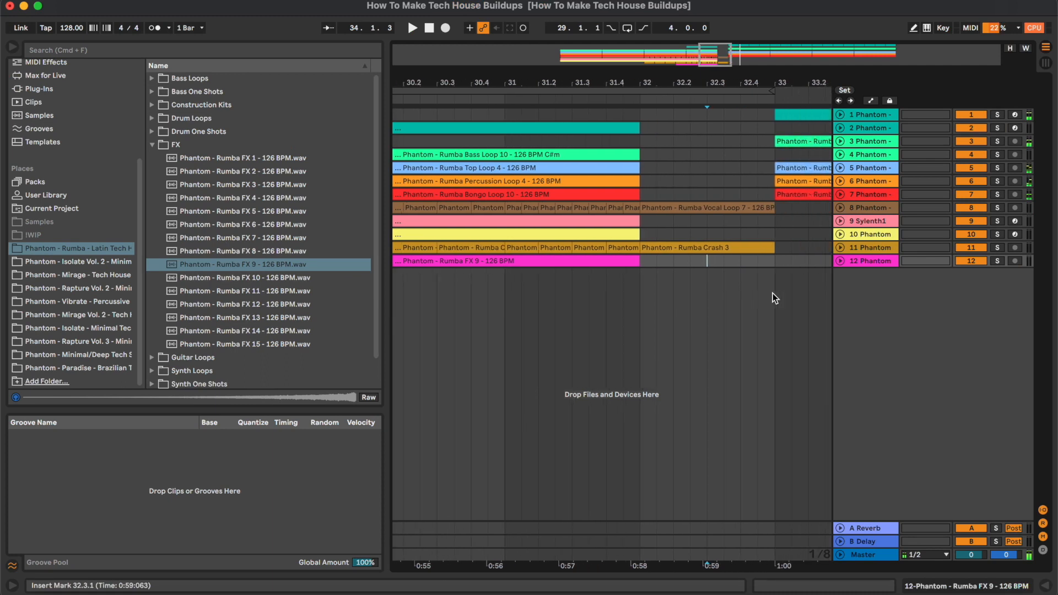
{"action": "key", "text": "super+s"}
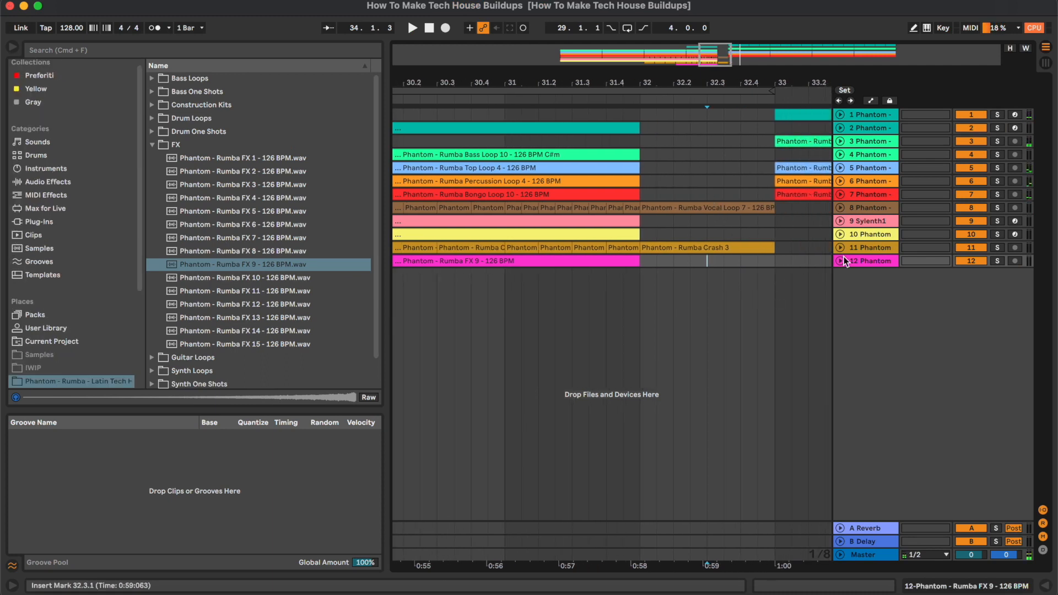
- Place Phantom - Rumba Open Hihat 6 at 32.4 on a new audio track and set its volume to -14.5 dB
{"action": "key", "text": "super+t"}
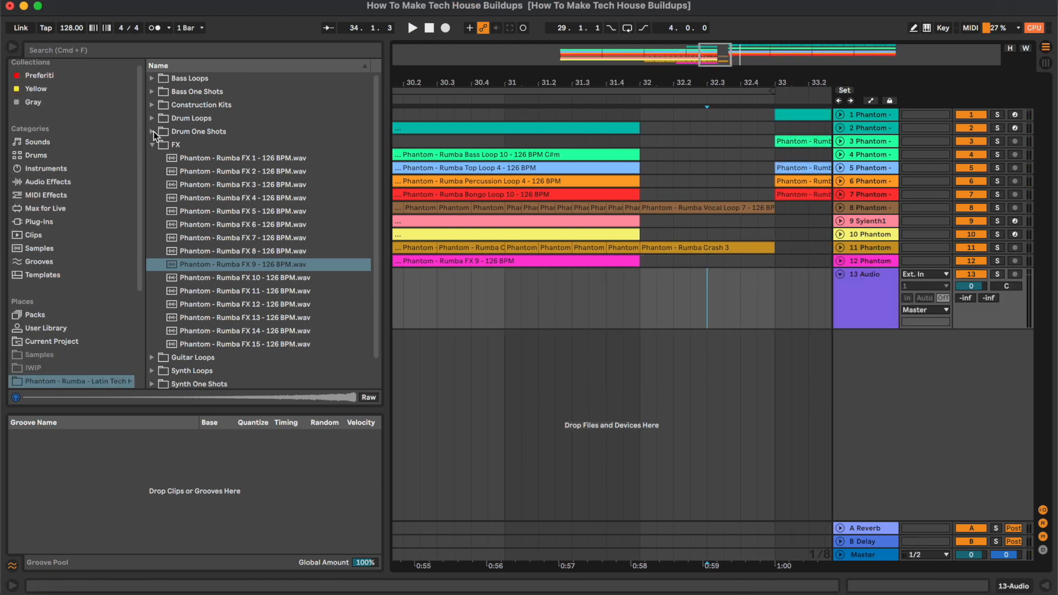
{"action": "left_click", "coordinate": [153, 132]}
{"action": "left_click", "coordinate": [171, 172]}
{"action": "left_click", "coordinate": [169, 198]}
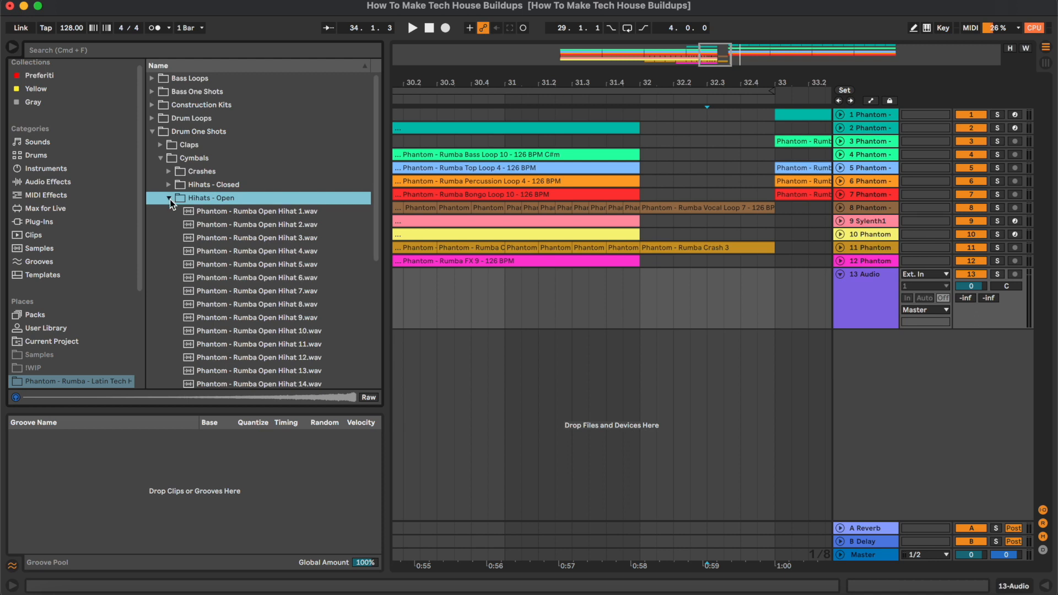
{"action": "left_click_drag", "start_coordinate": [305, 282], "coordinate": [763, 273]}
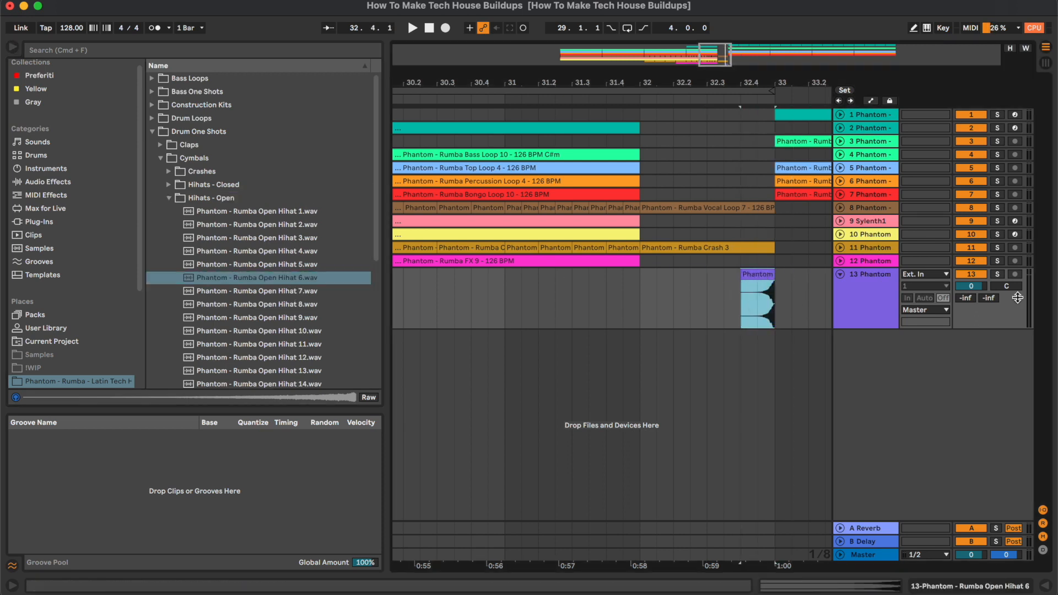
{"action": "left_click", "coordinate": [690, 311]}
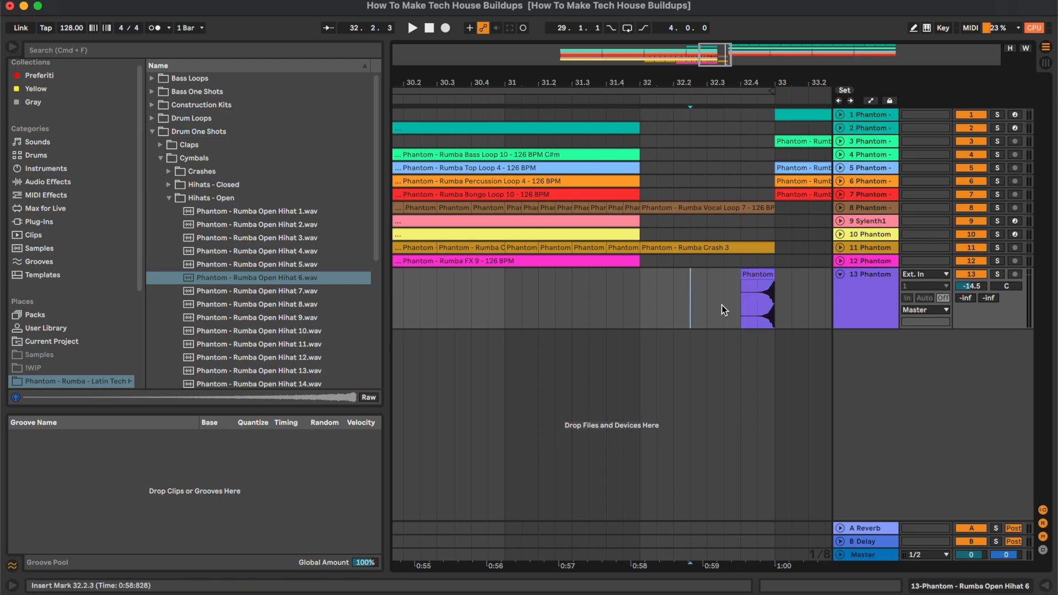
- Play the transition into the drop and reduce the open hihat track's volume to -22.0 dB
{"action": "scroll", "coordinate": [806, 318], "scroll_direction": "right", "scroll_amount": 3}
{"action": "left_click", "coordinate": [524, 303]}
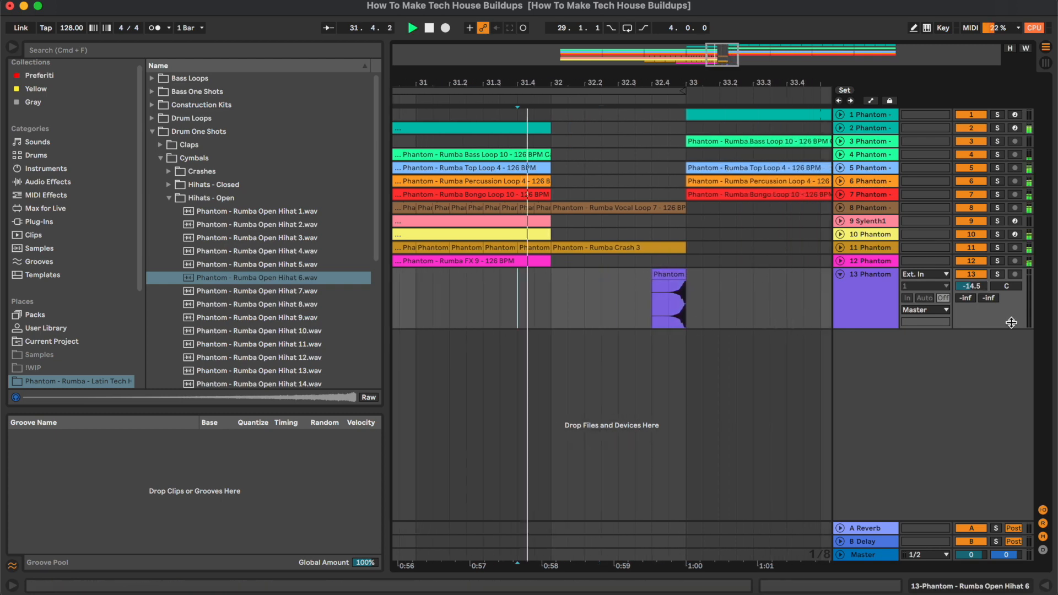
{"action": "key", "text": "space"}
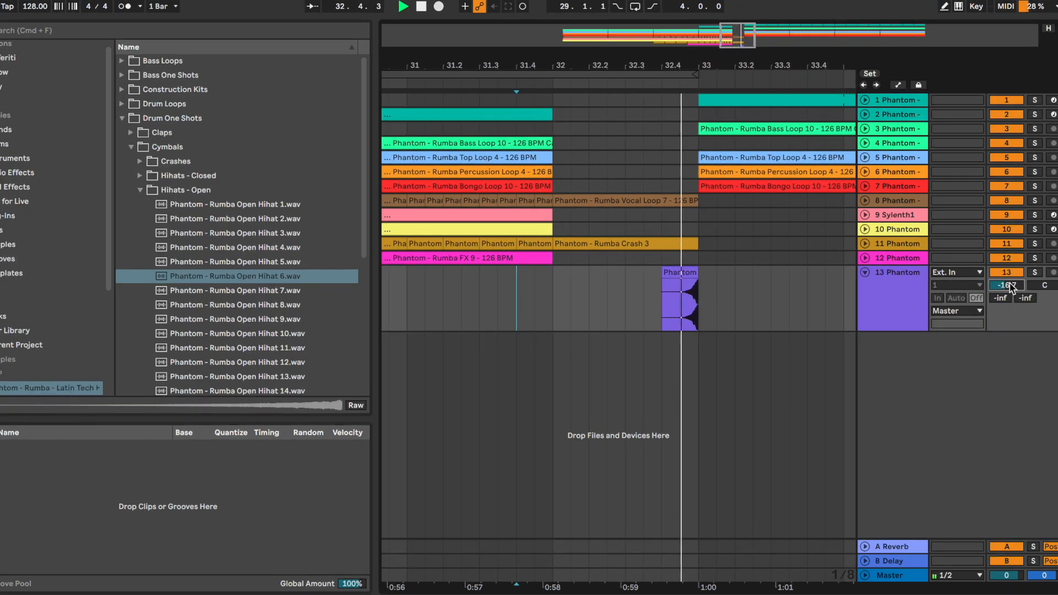
{"action": "left_click_drag", "start_coordinate": [1011, 287], "coordinate": [1012, 295]}
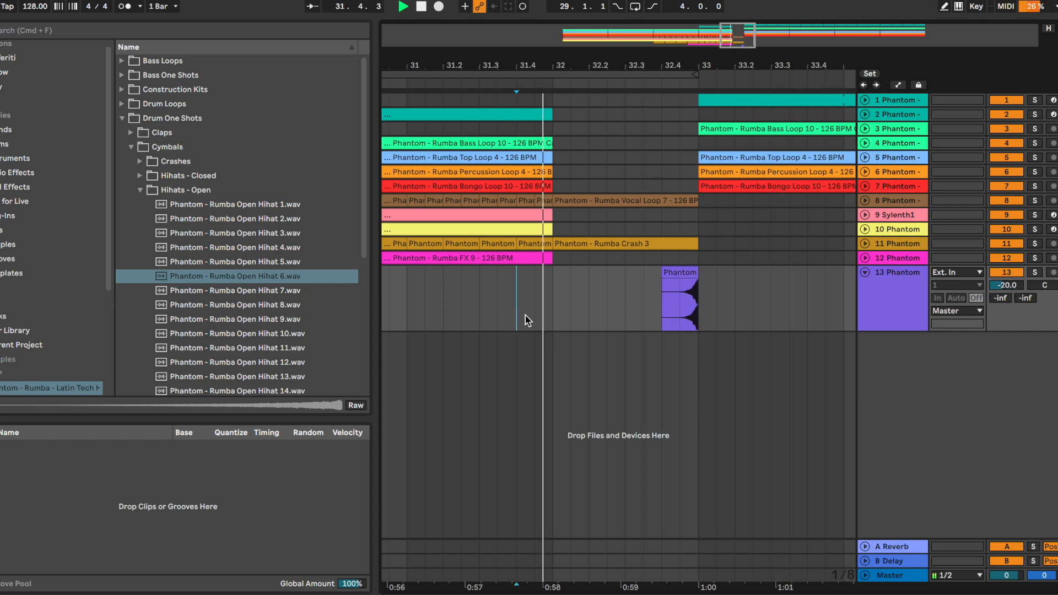
{"action": "left_click", "coordinate": [699, 307]}
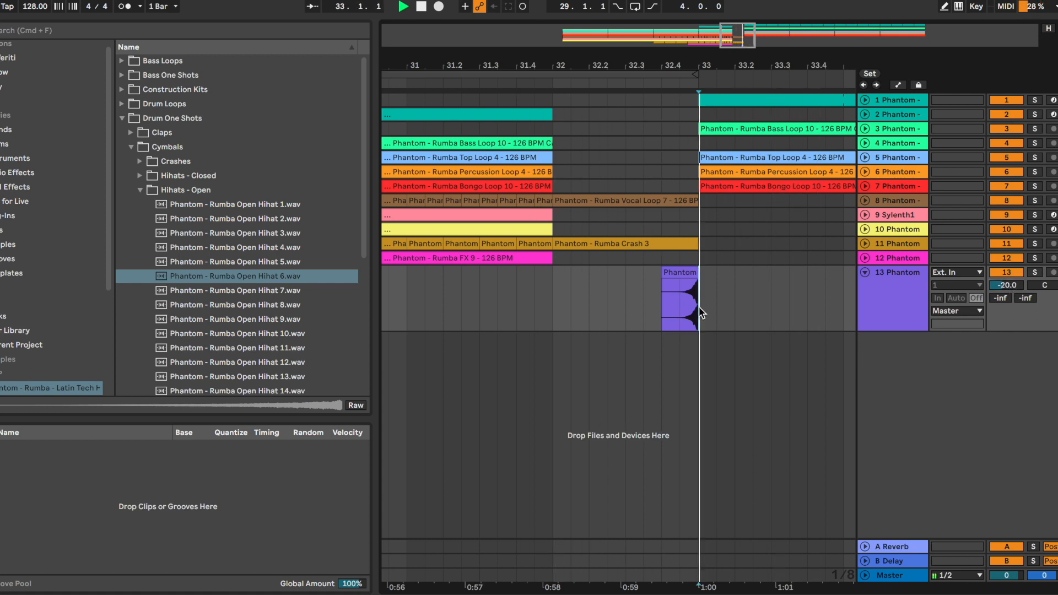
{"action": "scroll", "coordinate": [699, 306], "scroll_direction": "down", "scroll_amount": 3}
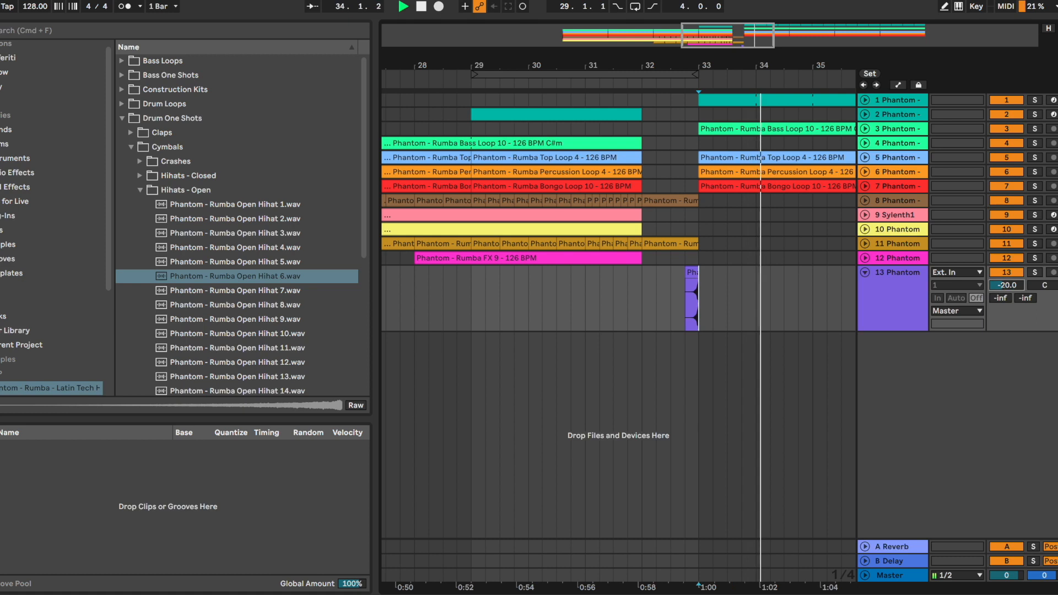
{"action": "left_click", "coordinate": [600, 316]}
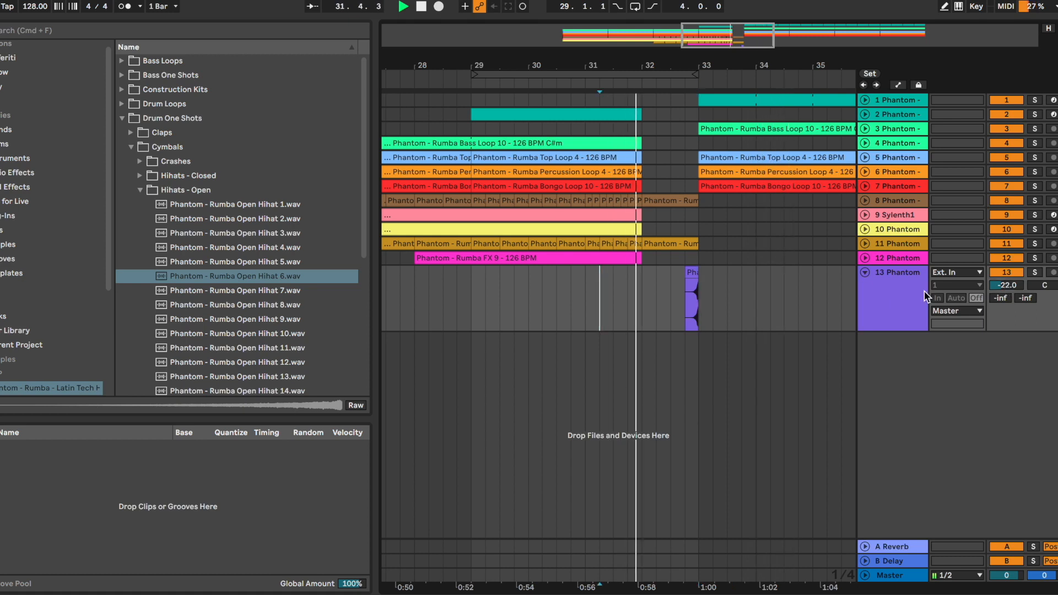
- Lower the crash track's volume to about -24 dB, then collapse the crash and open hihat tracks
{"action": "left_click", "coordinate": [876, 246]}
{"action": "left_click", "coordinate": [865, 244]}
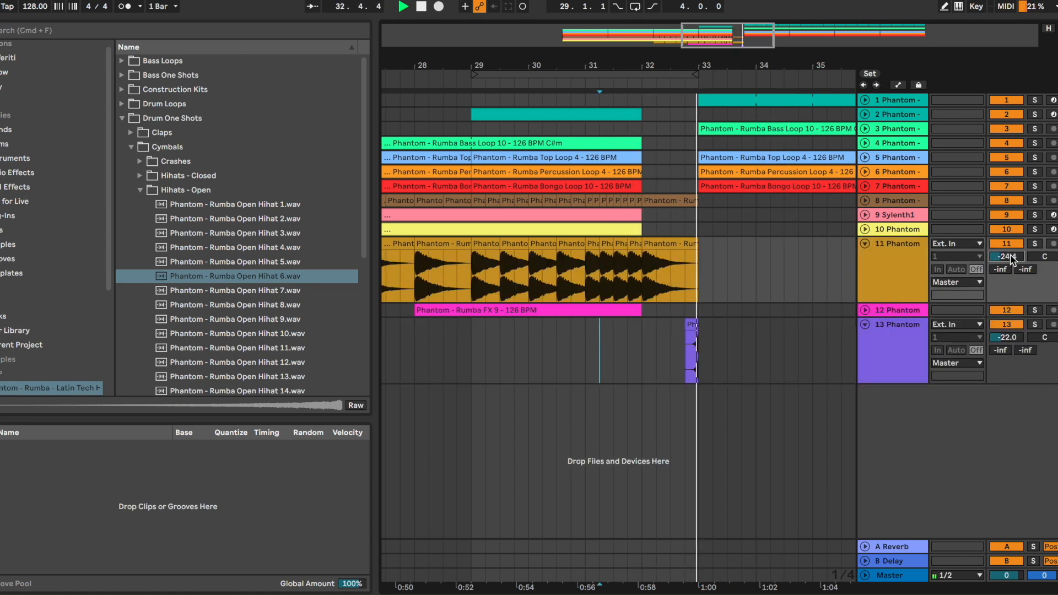
{"action": "left_click", "coordinate": [866, 244]}
{"action": "scroll", "coordinate": [785, 290], "scroll_direction": "down", "scroll_amount": 5}
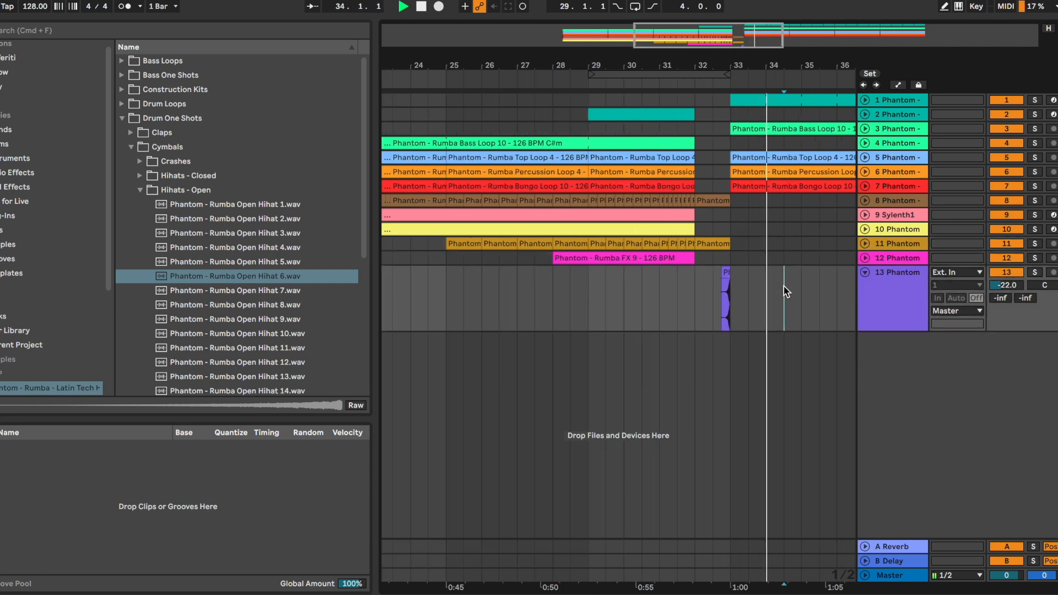
{"action": "left_click", "coordinate": [909, 301]}
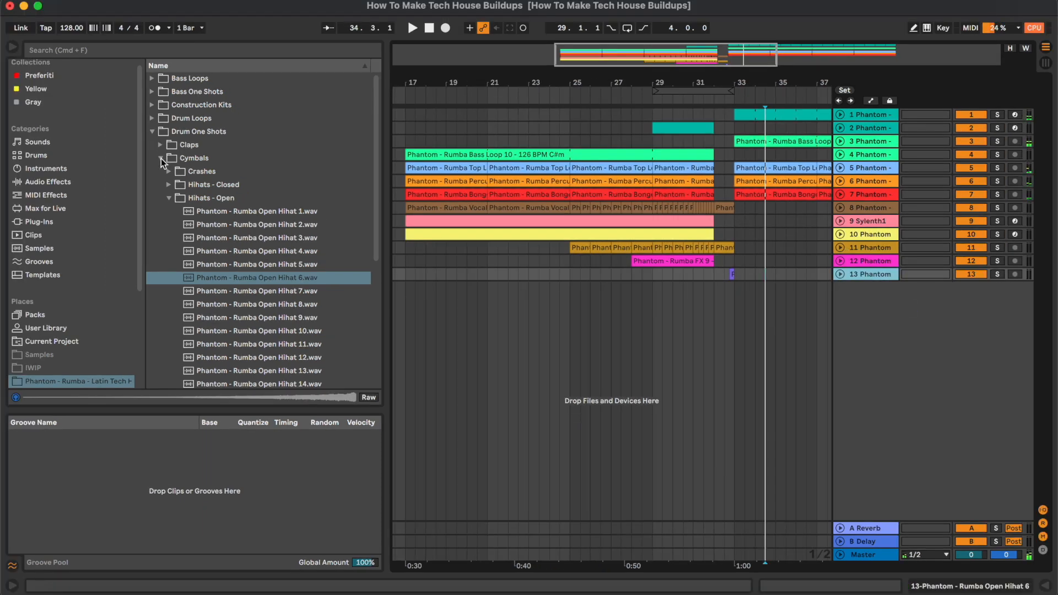
- Audition Phantom - Rumba FX 1 and FX 2, then place FX 2 at bar 33 on a new audio track
{"action": "left_click", "coordinate": [161, 158]}
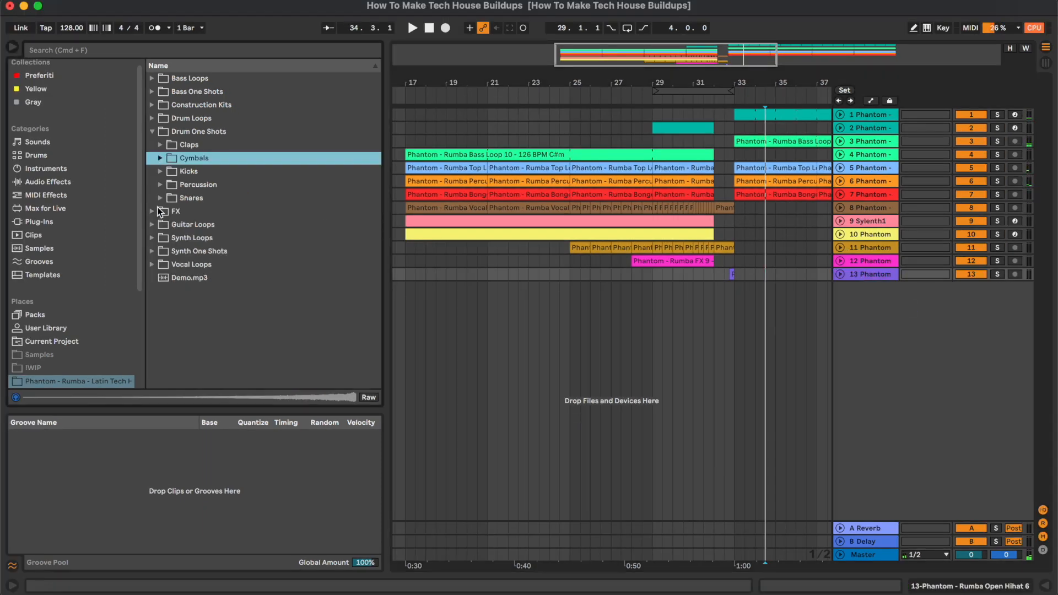
{"action": "left_click", "coordinate": [154, 213]}
{"action": "key", "text": "Down"}
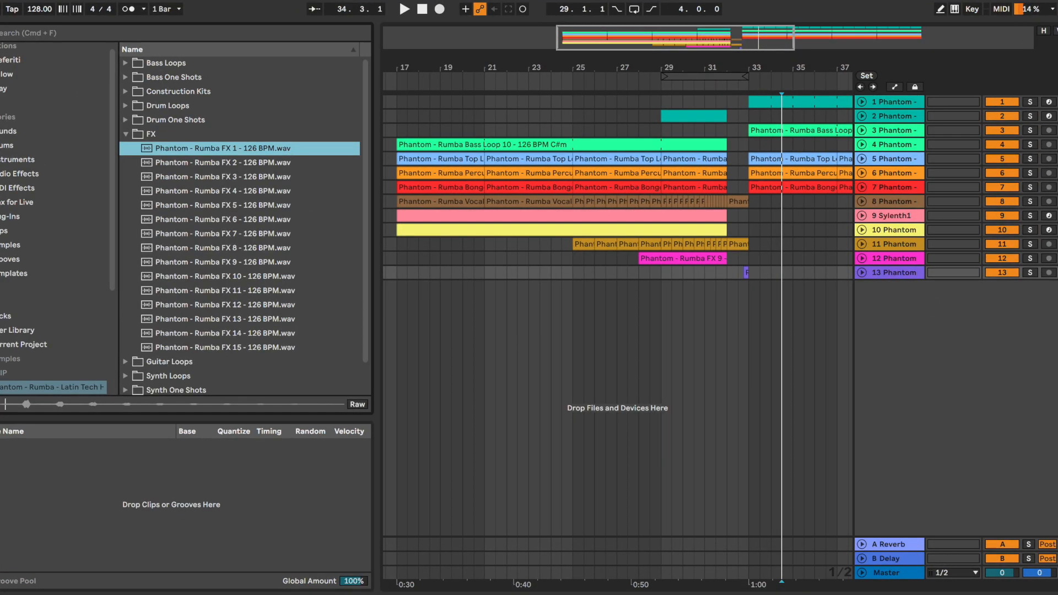
{"action": "key", "text": "Down"}
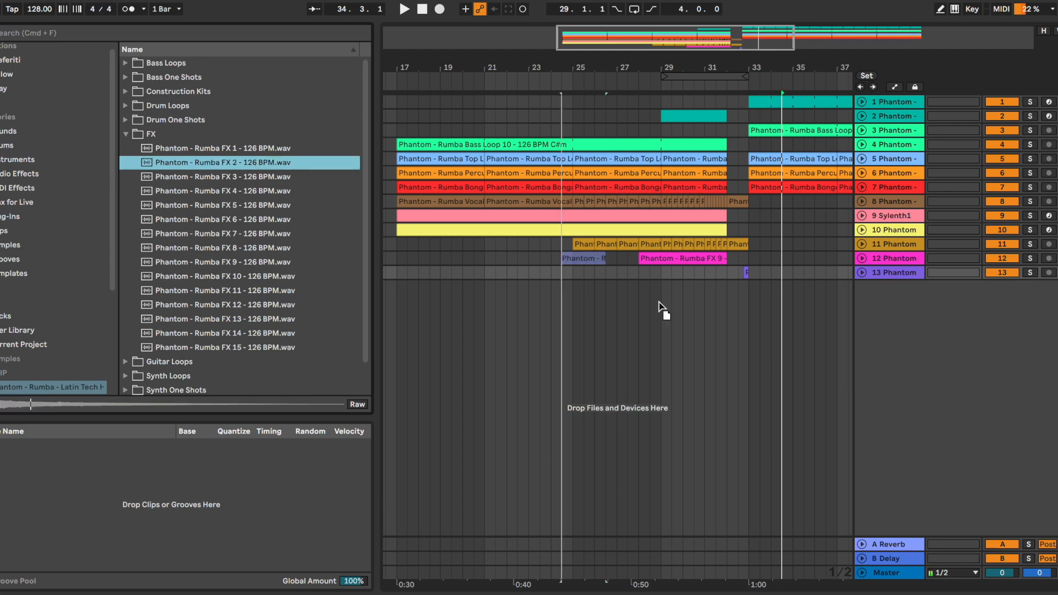
{"action": "left_click_drag", "start_coordinate": [661, 307], "coordinate": [751, 348]}
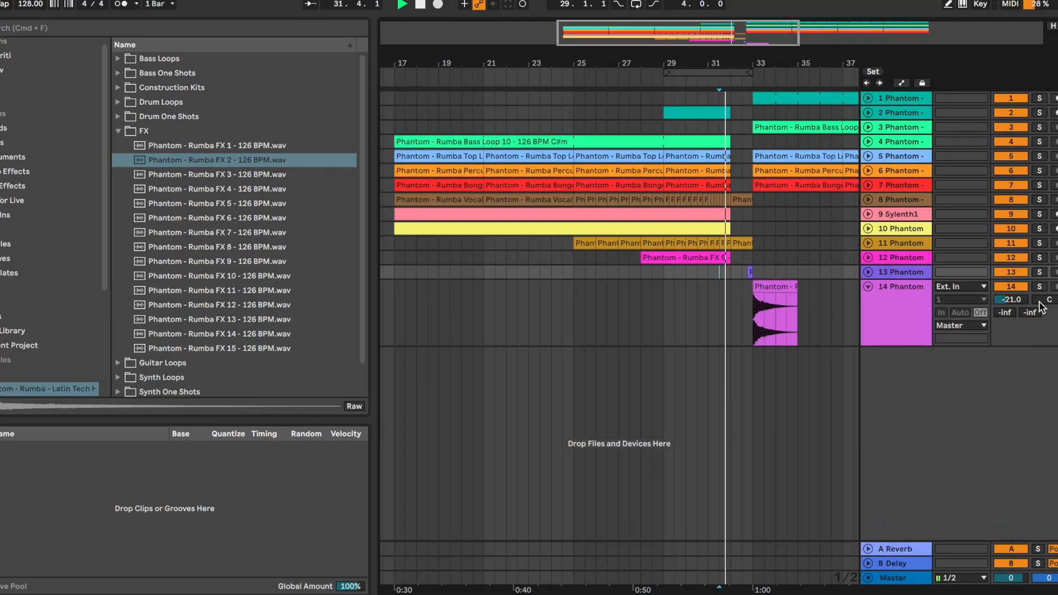
- Balance the FX 2 track's volume during playback of the drop, collapse the track and stop the playback
{"action": "left_click_drag", "start_coordinate": [971, 299], "coordinate": [971, 314]}
{"action": "left_click", "coordinate": [859, 304]}
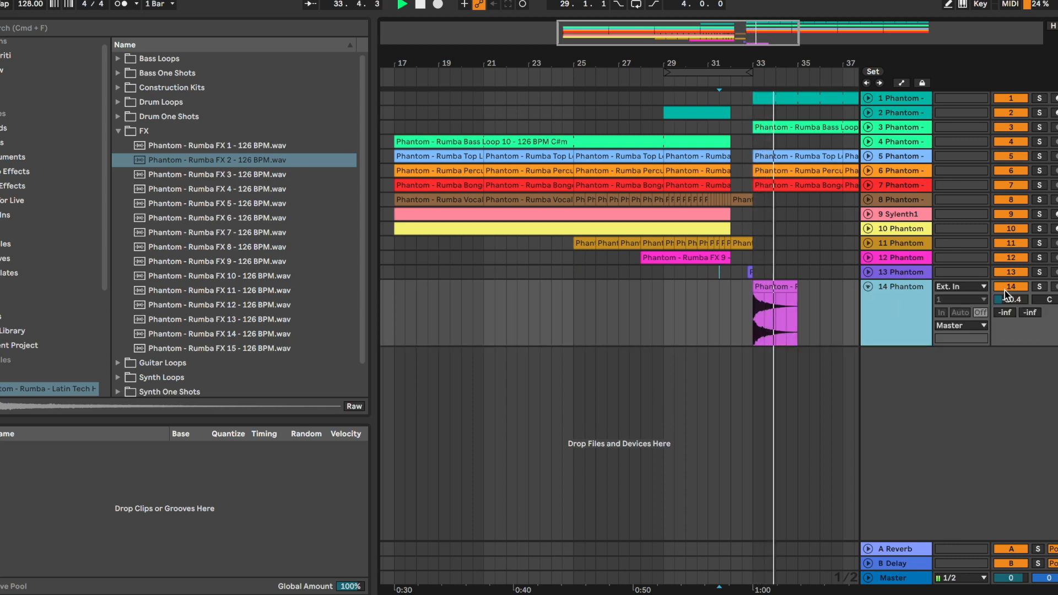
{"action": "left_click", "coordinate": [901, 278]}
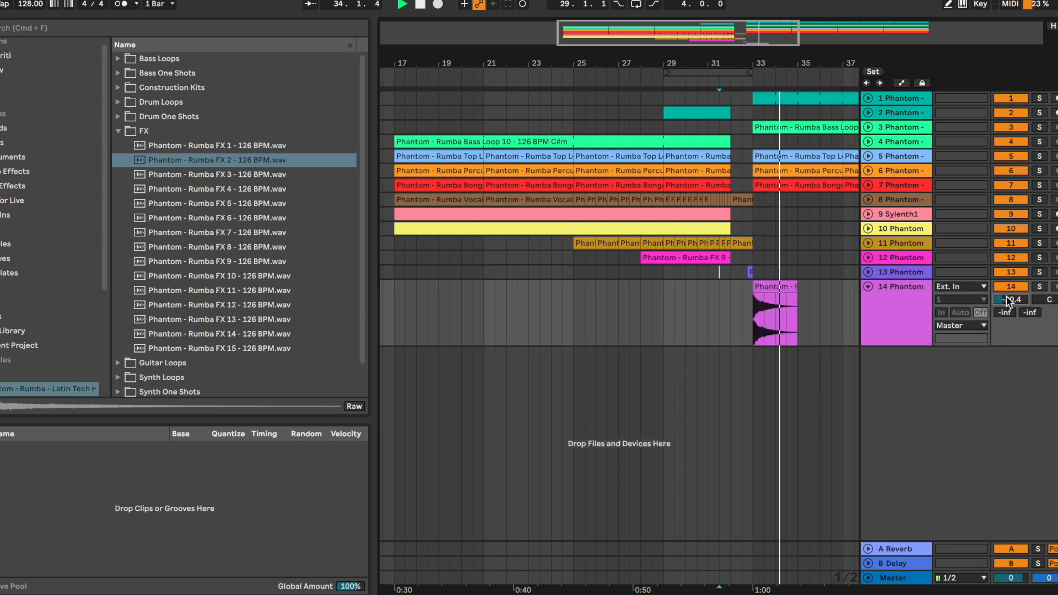
{"action": "left_click", "coordinate": [868, 286]}
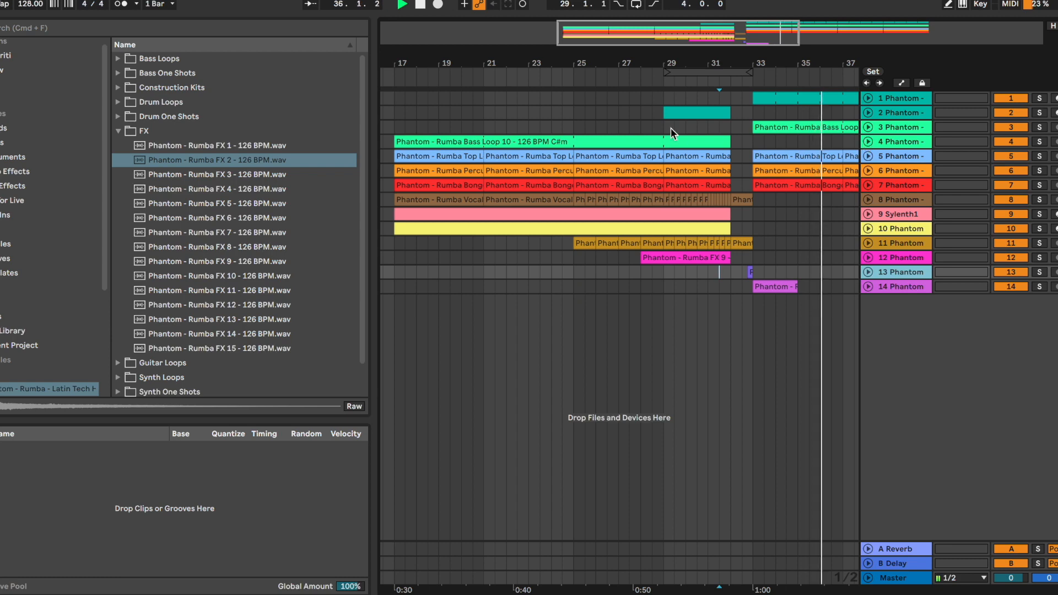
{"action": "left_click", "coordinate": [627, 125]}
{"action": "left_click", "coordinate": [708, 287]}
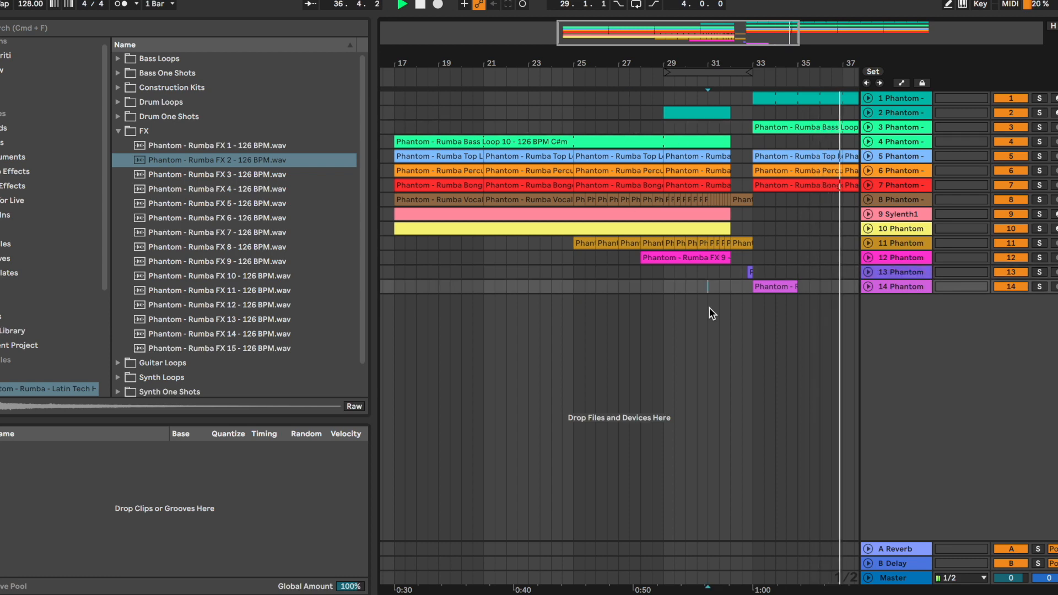
{"action": "left_click", "coordinate": [617, 257]}
{"action": "key", "text": "space"}
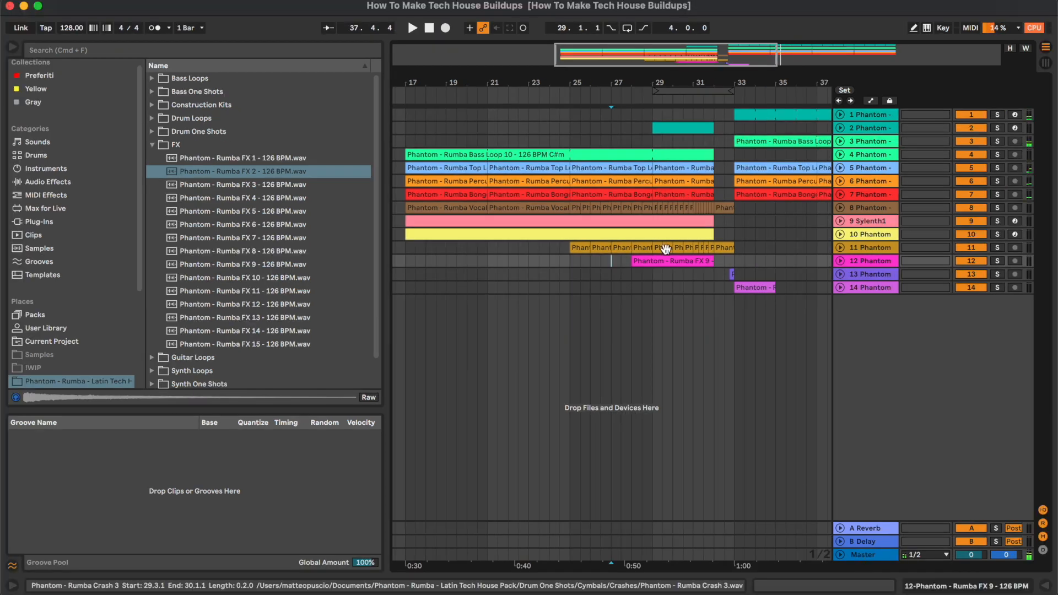
- Find the Endless Smile v.1 rack by searching all results for "endles" and add it to the Master track before Pro-L 2
{"action": "scroll", "coordinate": [790, 230], "scroll_direction": "left", "scroll_amount": 3}
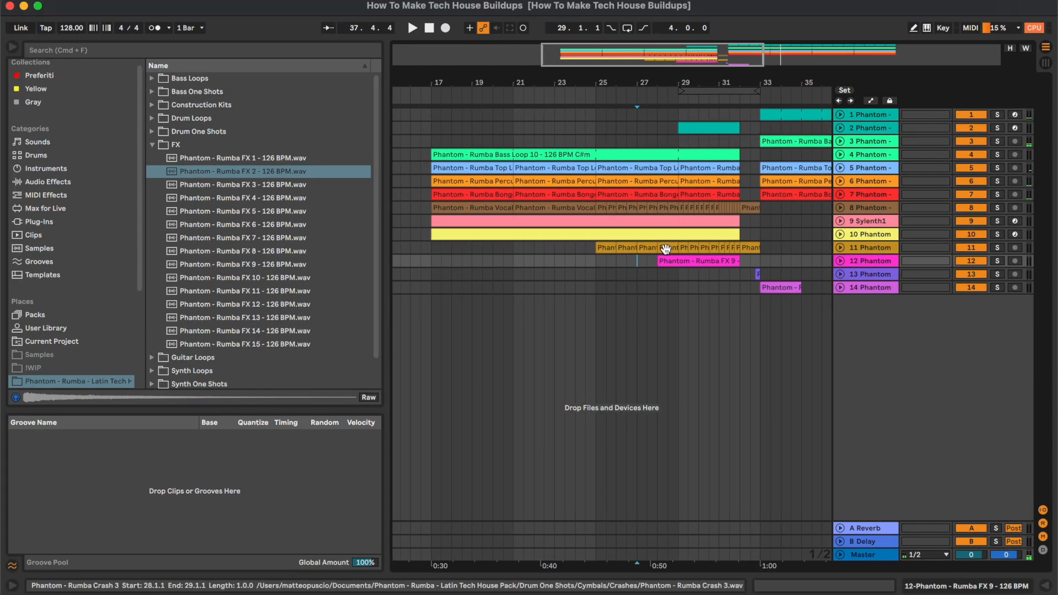
{"action": "double_click", "coordinate": [870, 556]}
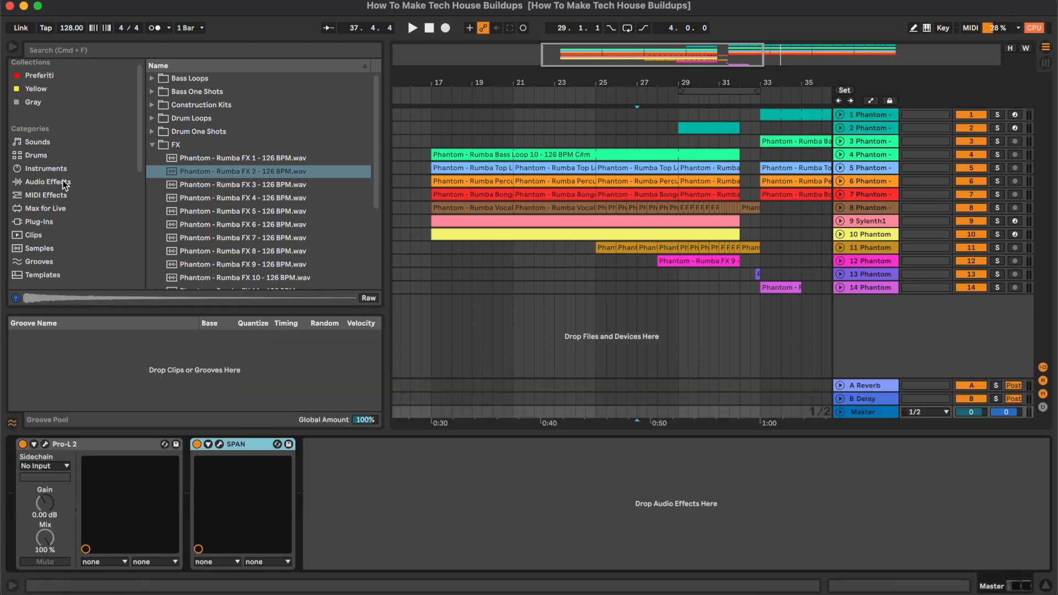
{"action": "left_click", "coordinate": [123, 52]}
{"action": "type", "text": "endles"}
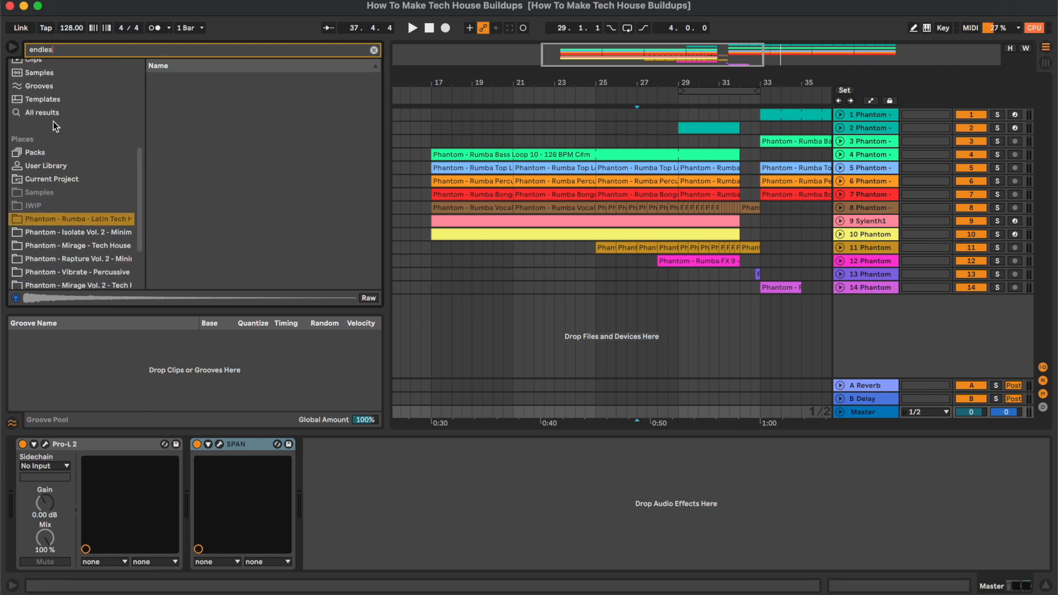
{"action": "left_click", "coordinate": [57, 114]}
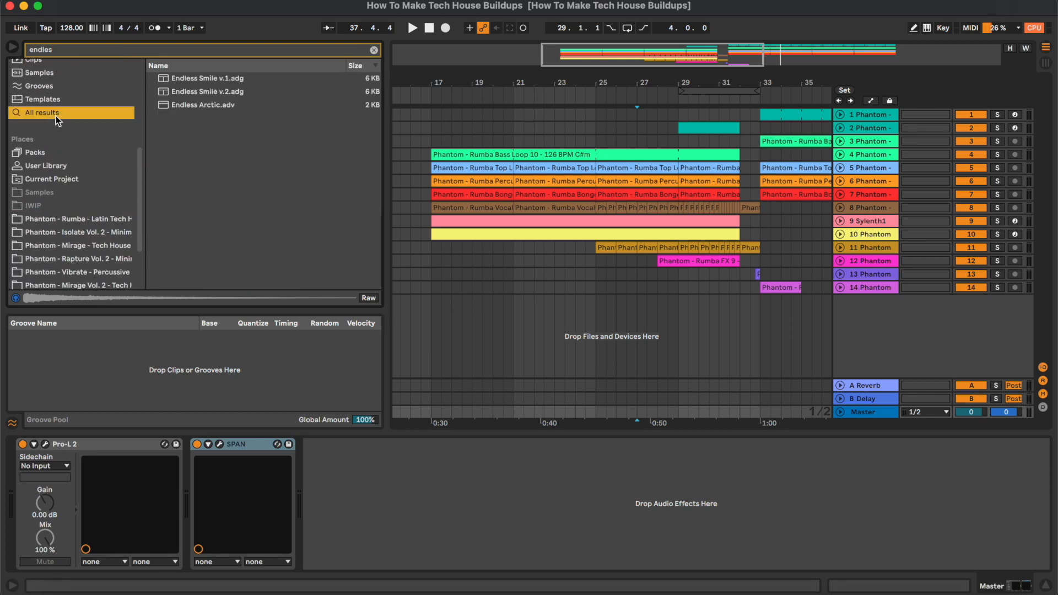
{"action": "left_click_drag", "start_coordinate": [192, 74], "coordinate": [165, 501]}
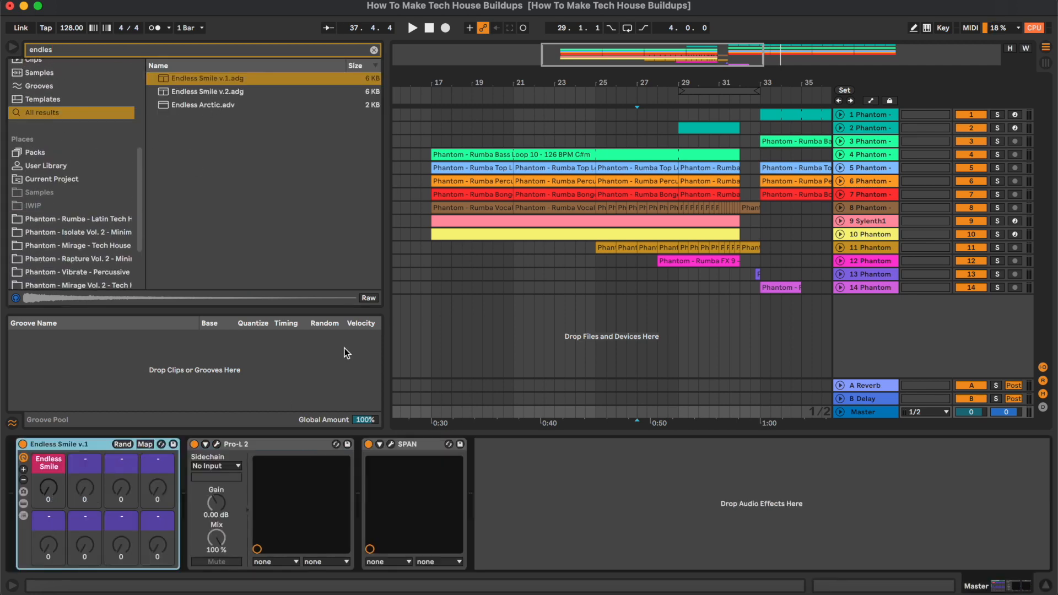
{"action": "left_click", "coordinate": [375, 50]}
{"action": "left_click", "coordinate": [637, 287]}
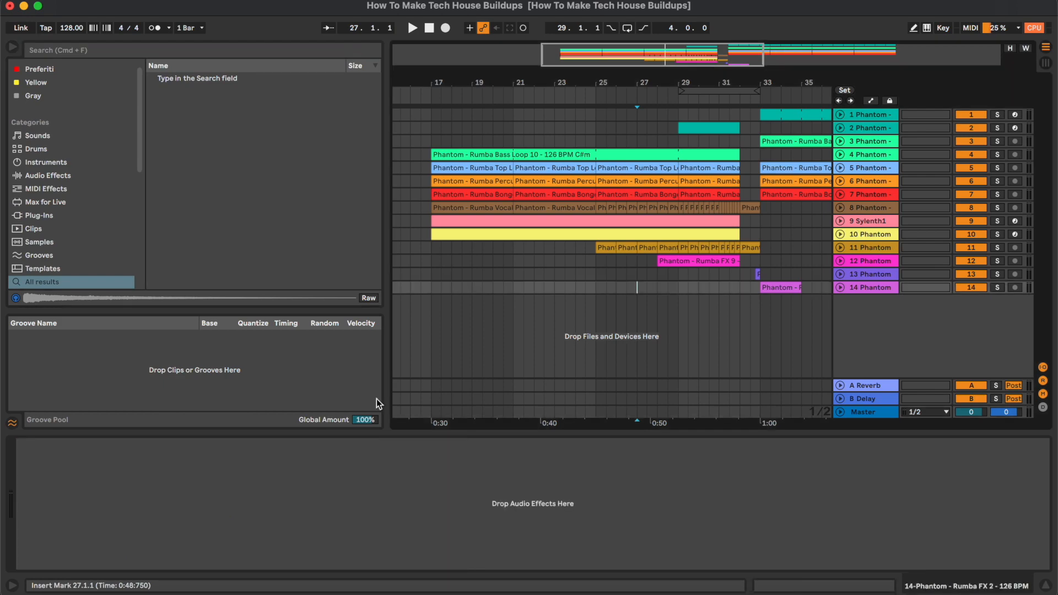
{"action": "left_click", "coordinate": [874, 413]}
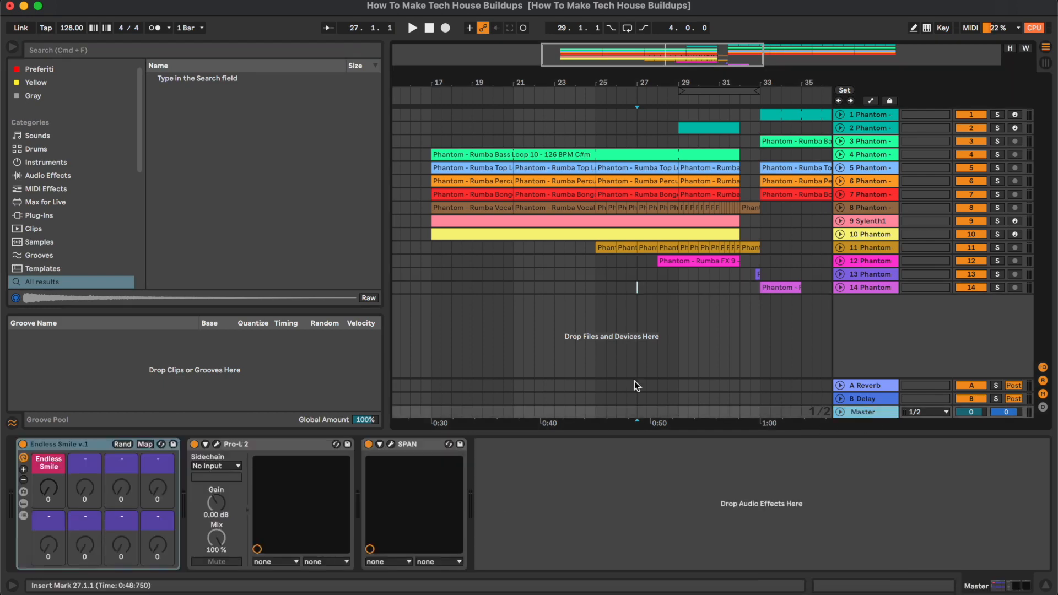
- Check the devices inside the Endless Smile rack, then automate its macro on the Master track to rise from bar 25 to bar 32
{"action": "left_click", "coordinate": [23, 503]}
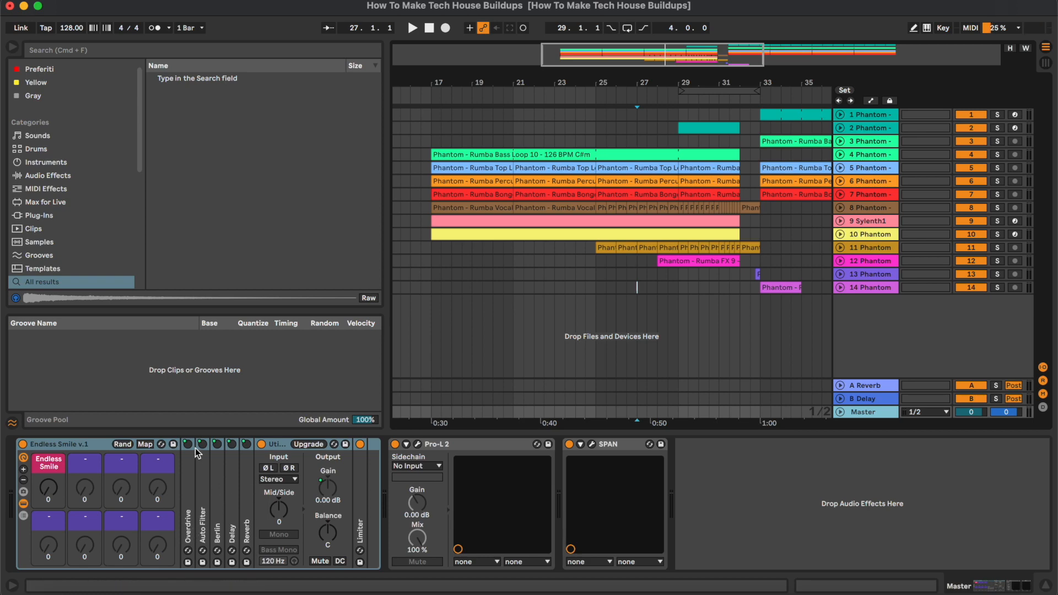
{"action": "left_click", "coordinate": [23, 505]}
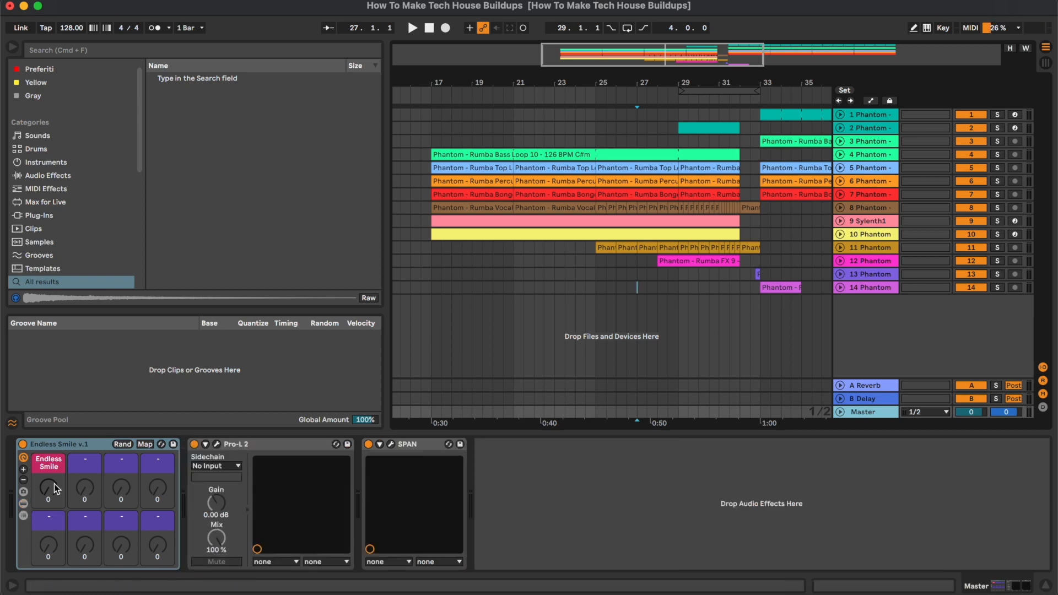
{"action": "left_click", "coordinate": [840, 412]}
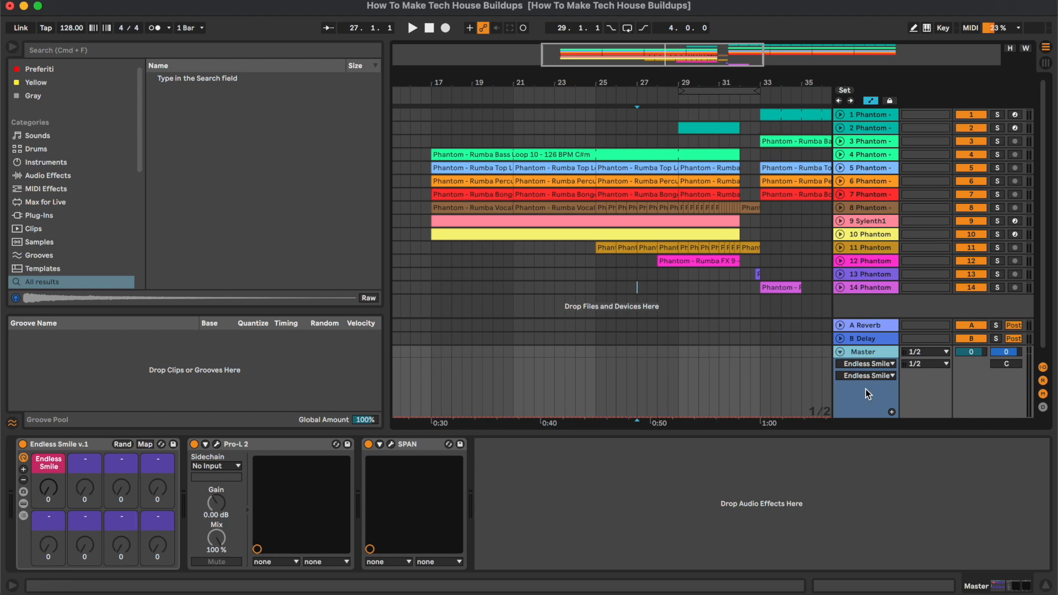
{"action": "left_click", "coordinate": [594, 415]}
{"action": "left_click_drag", "start_coordinate": [742, 416], "coordinate": [740, 404]}
- Raise the Endless Smile automation peak at bar 32 to 39 while playing the buildup, then leave automation mode
{"action": "left_click", "coordinate": [669, 386]}
{"action": "key", "text": "space"}
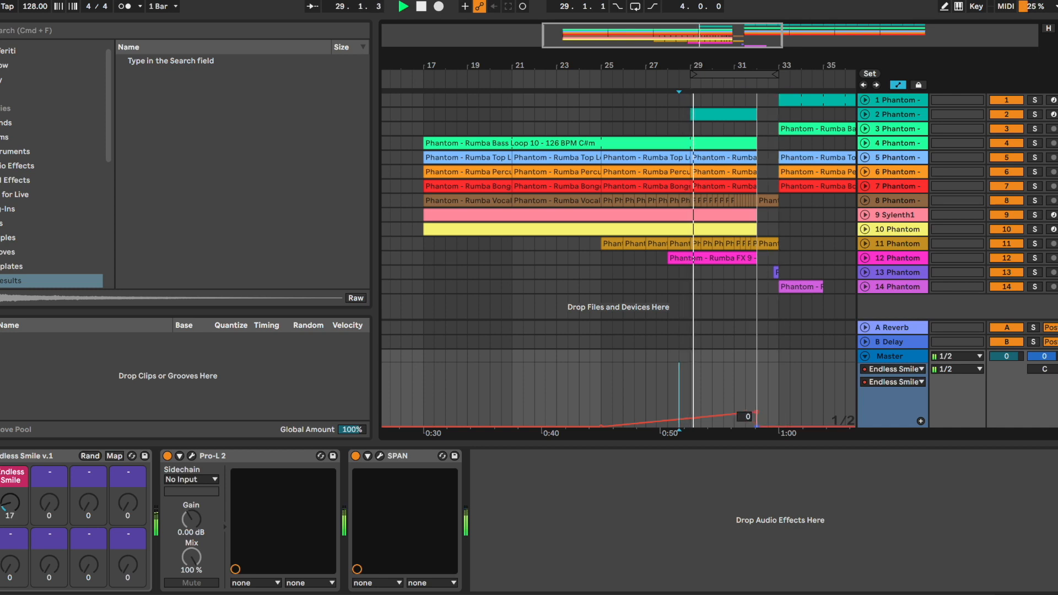
{"action": "scroll", "coordinate": [731, 380], "scroll_direction": "up", "scroll_amount": 3}
{"action": "mouse_move", "coordinate": [794, 412]}
{"action": "left_mouse_down"}
{"action": "mouse_move", "coordinate": [792, 397]}
{"action": "mouse_move", "coordinate": [791, 407]}
{"action": "left_mouse_up"}
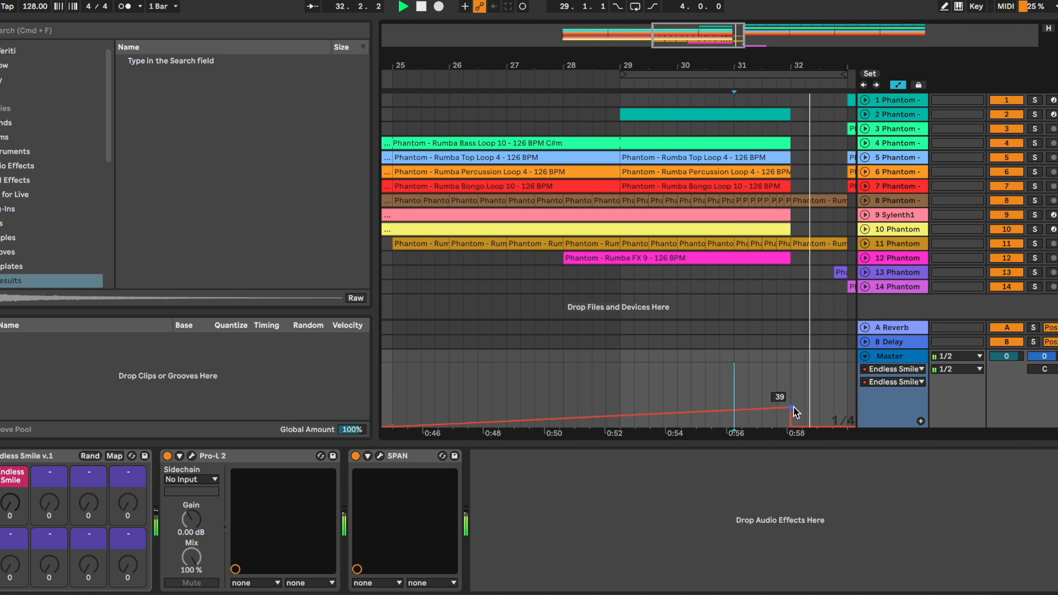
{"action": "left_click", "coordinate": [899, 85]}
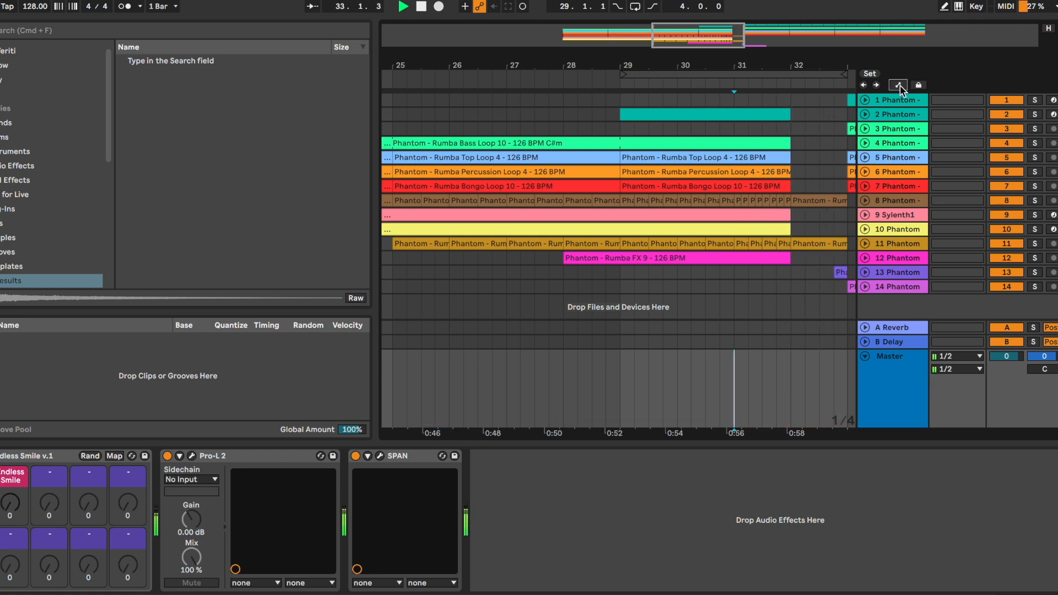
- Hide the device view to enlarge the arrangement and stop playback
{"action": "left_click", "coordinate": [763, 157]}
{"action": "key", "text": "x"}
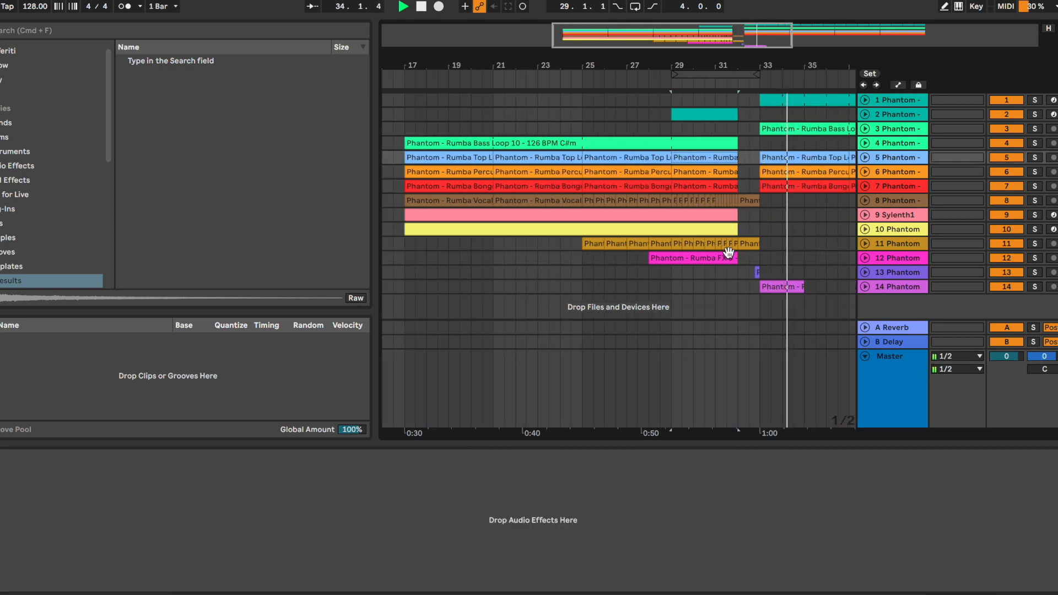
{"action": "left_click", "coordinate": [641, 272]}
{"action": "key", "text": "plus"}
{"action": "key", "text": "minus"}
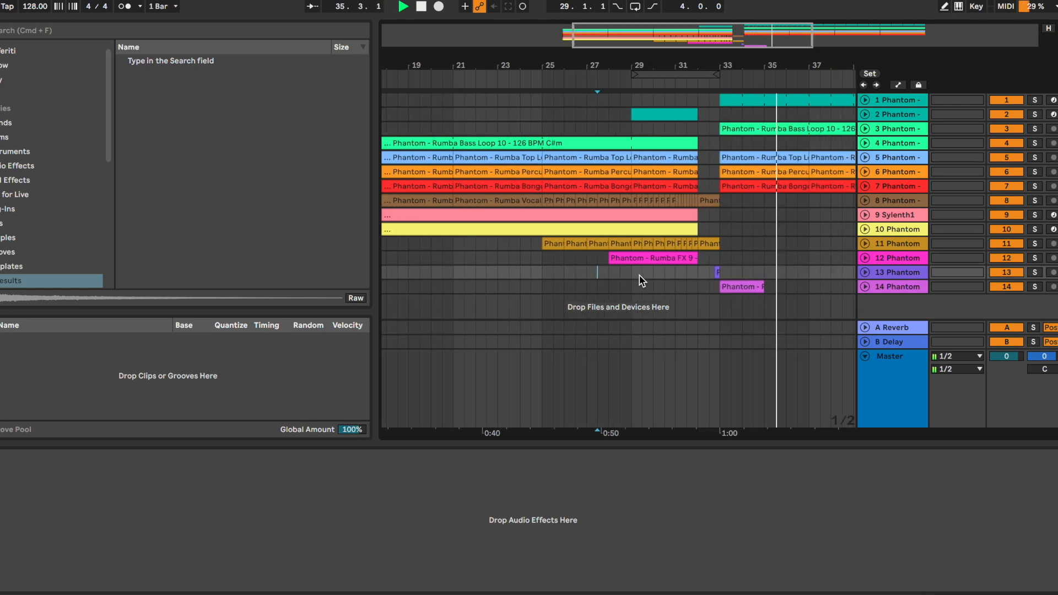
{"action": "scroll", "coordinate": [641, 281], "scroll_direction": "right", "scroll_amount": 2}
{"action": "left_click", "coordinate": [1057, 594]}
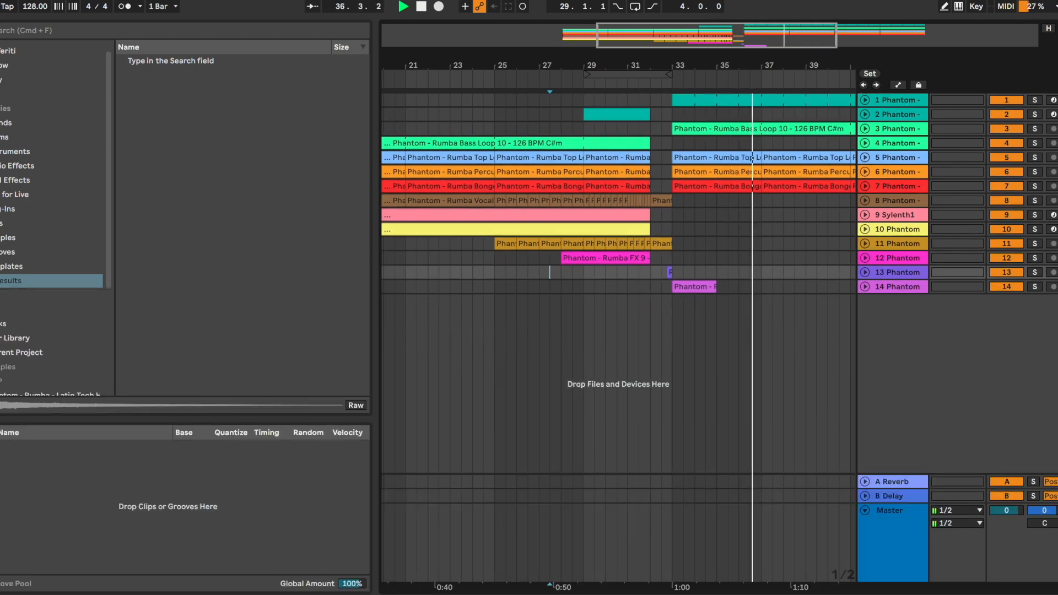
{"action": "left_click_drag", "start_coordinate": [721, 29], "coordinate": [722, 38]}
{"action": "left_click", "coordinate": [758, 233]}
{"action": "key", "text": "space"}
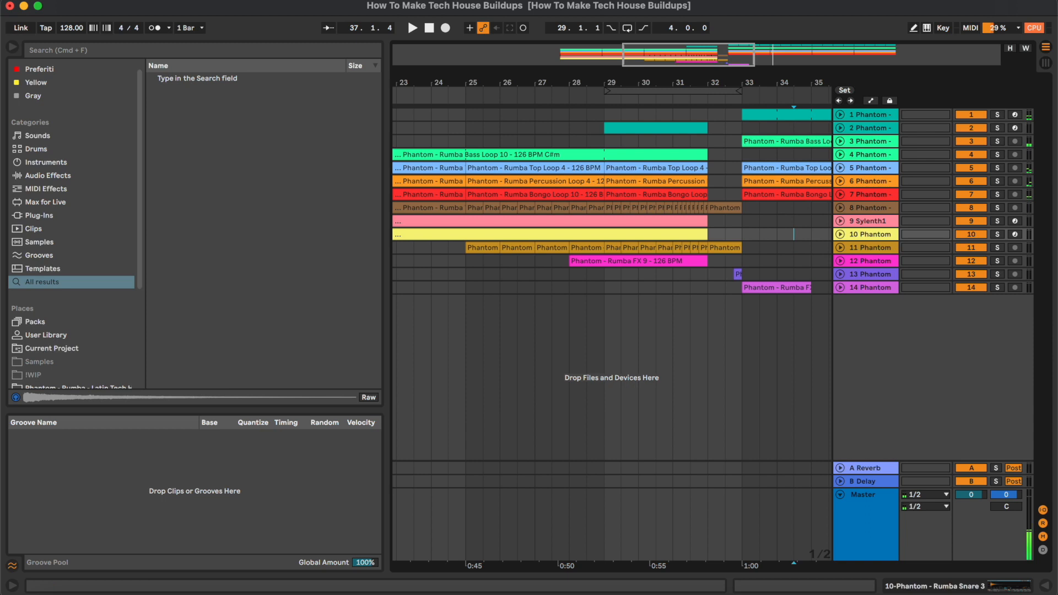
- Play the full buildup from bar 17 to review how it leads into the drop
{"action": "key", "text": "minus"}
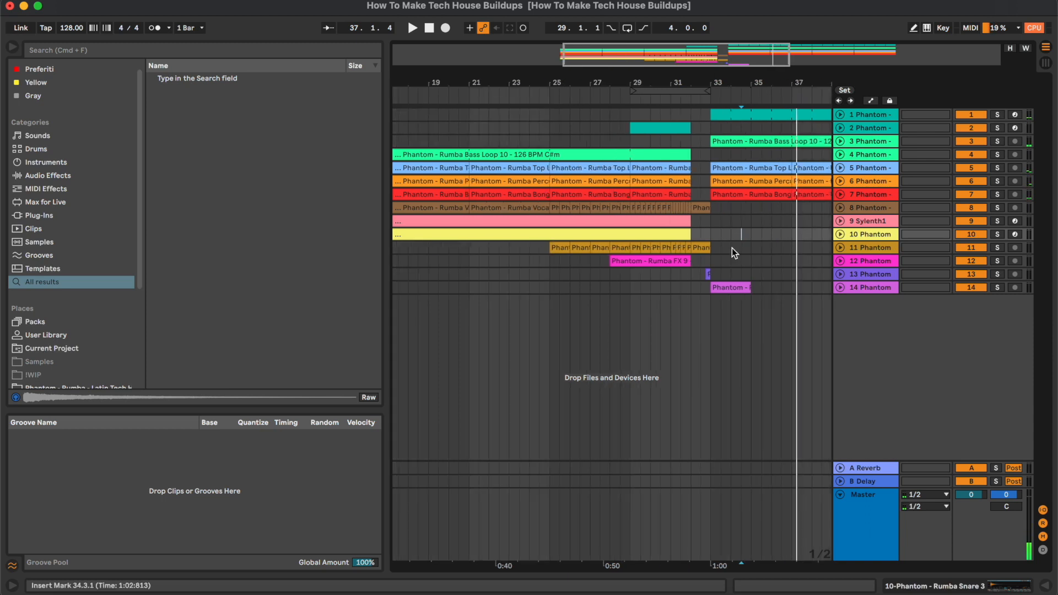
{"action": "left_click", "coordinate": [742, 279]}
{"action": "key", "text": "minus"}
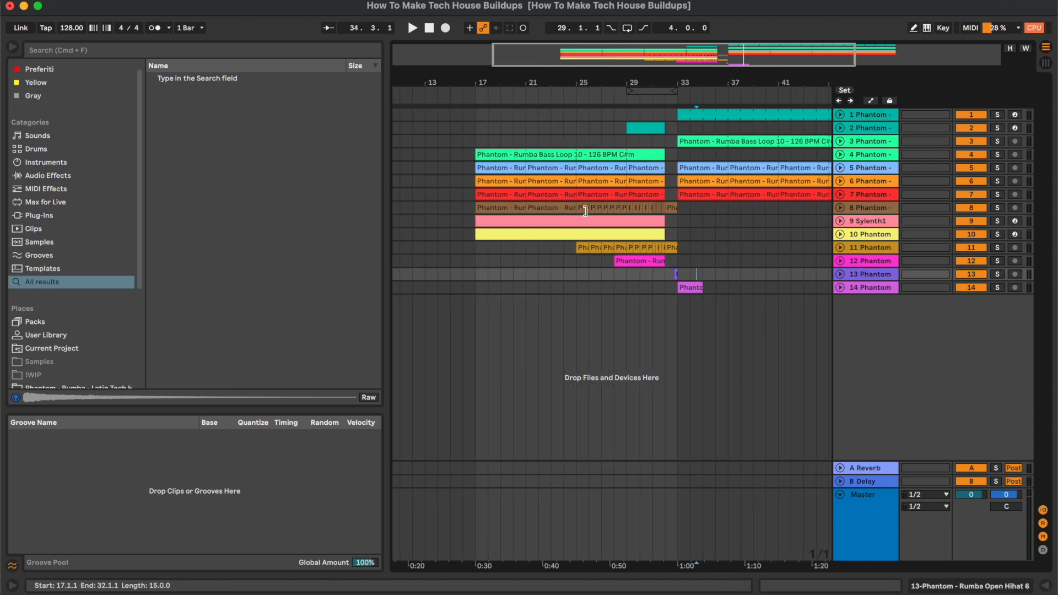
{"action": "scroll", "coordinate": [548, 141], "scroll_direction": "right", "scroll_amount": 4}
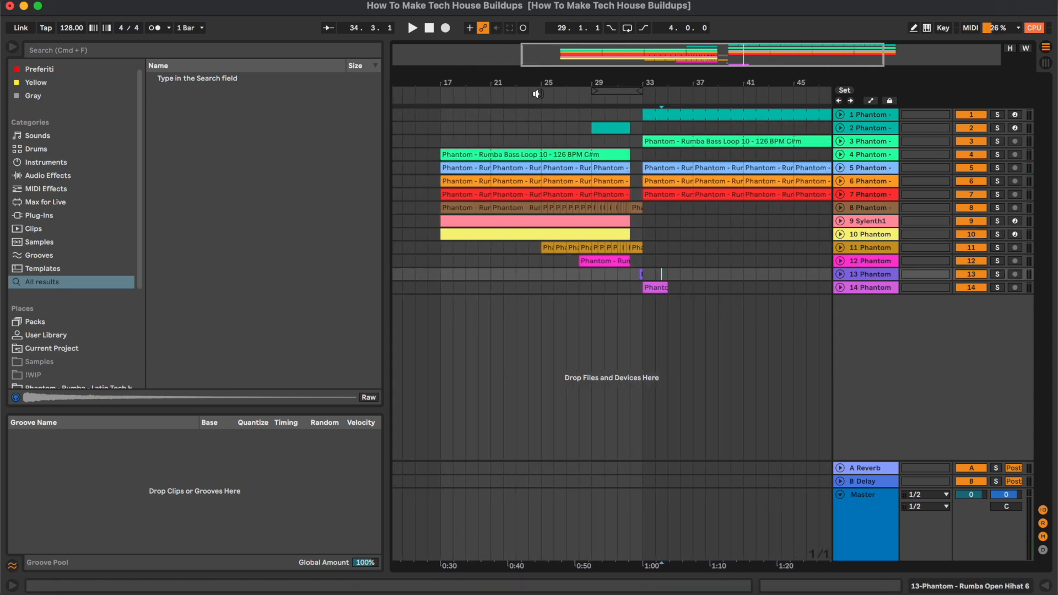
{"action": "left_click", "coordinate": [441, 141]}
{"action": "key", "text": "space"}
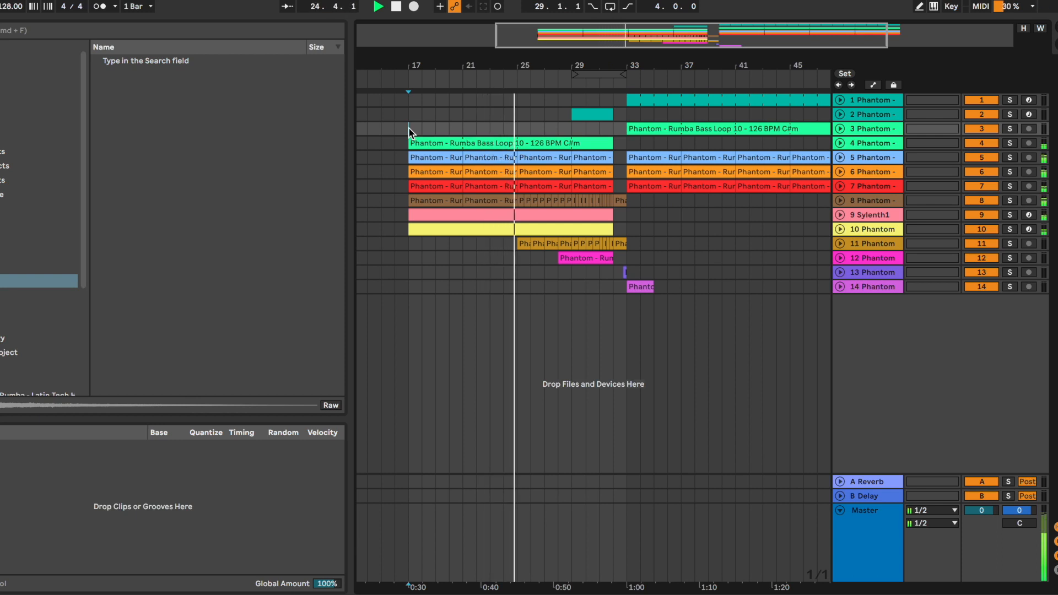
- Lower the volume of track 11 to about -26.4 dB during playback, then collapse the track
{"action": "left_click_drag", "start_coordinate": [613, 48], "coordinate": [661, 39]}
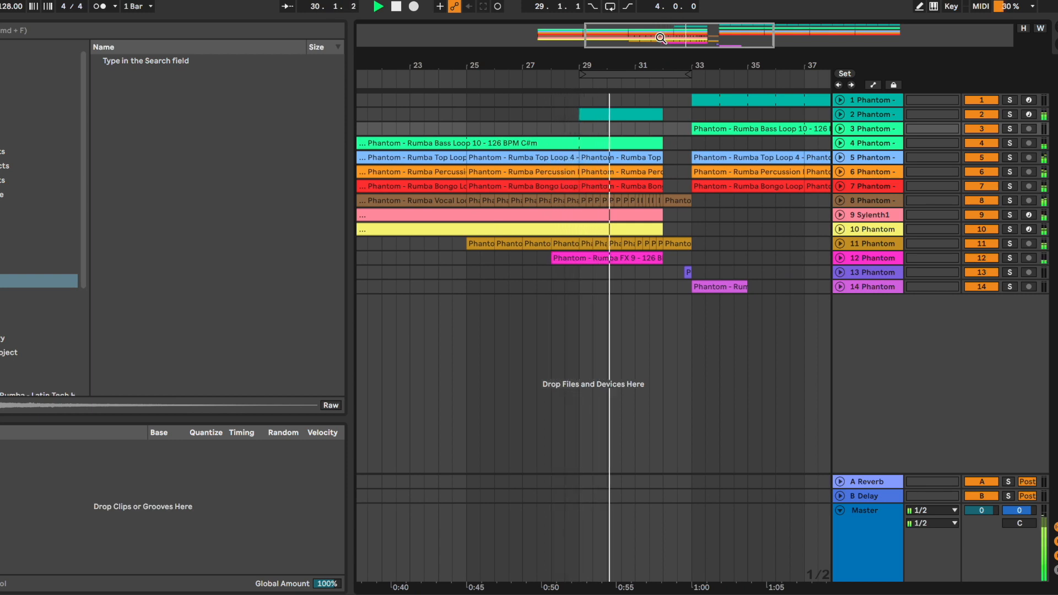
{"action": "left_click", "coordinate": [840, 243]}
{"action": "left_click_drag", "start_coordinate": [994, 262], "coordinate": [994, 270]}
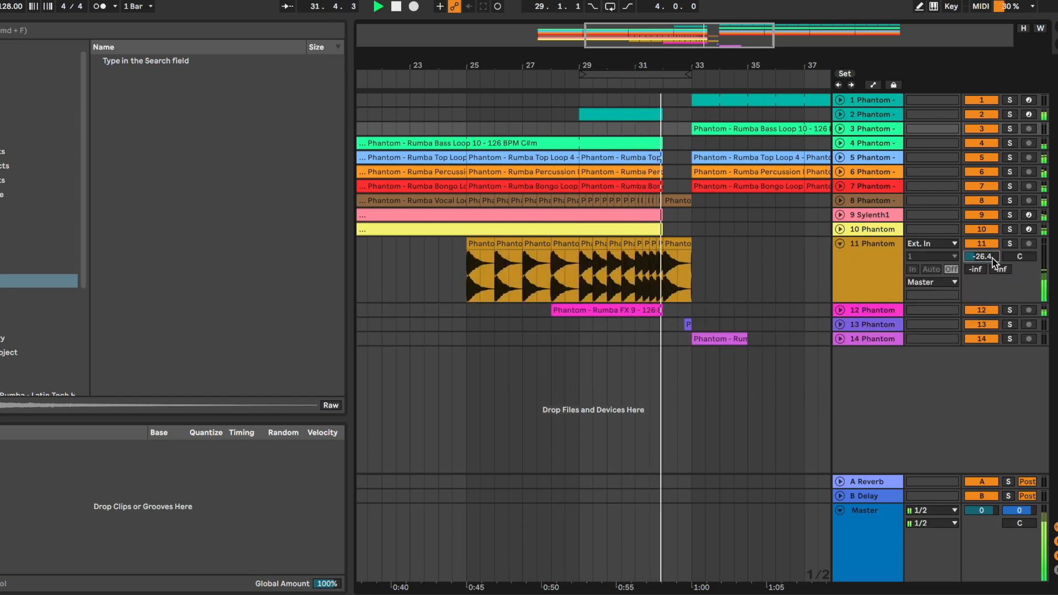
{"action": "left_click", "coordinate": [844, 245]}
{"action": "left_click", "coordinate": [840, 244]}
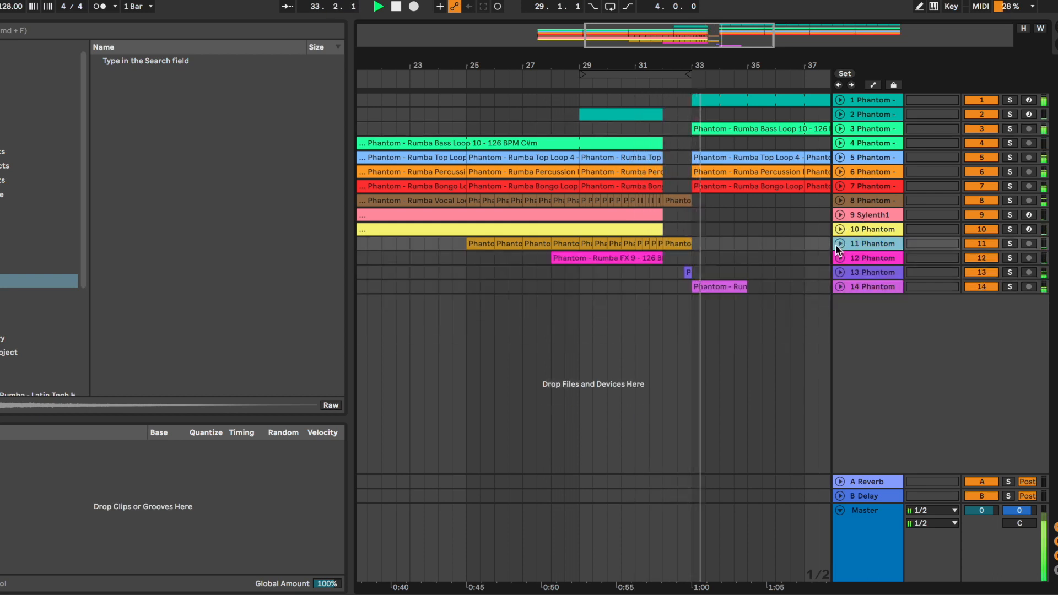
{"action": "left_click", "coordinate": [775, 232]}
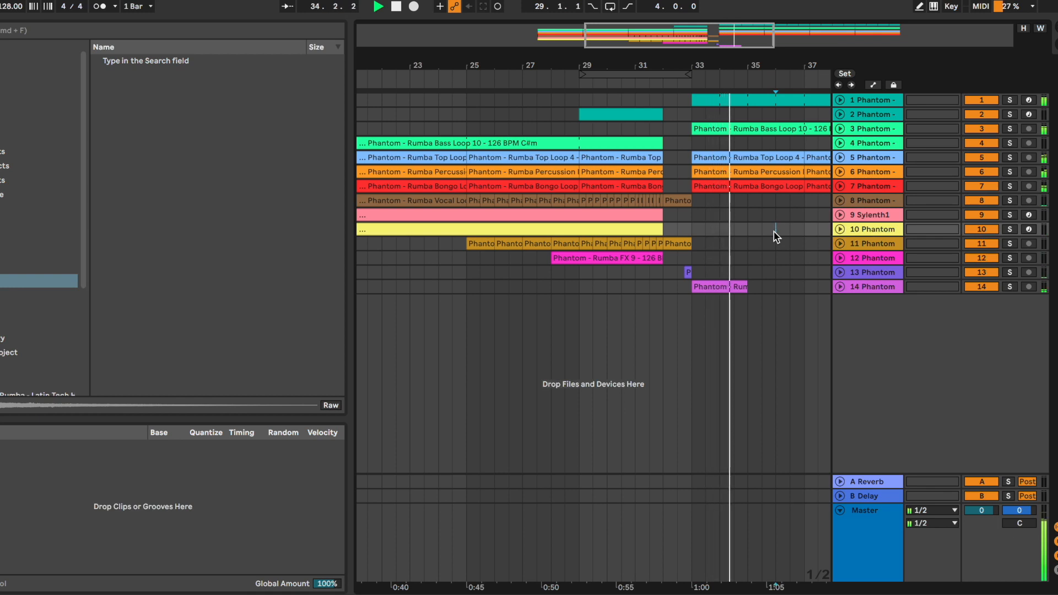